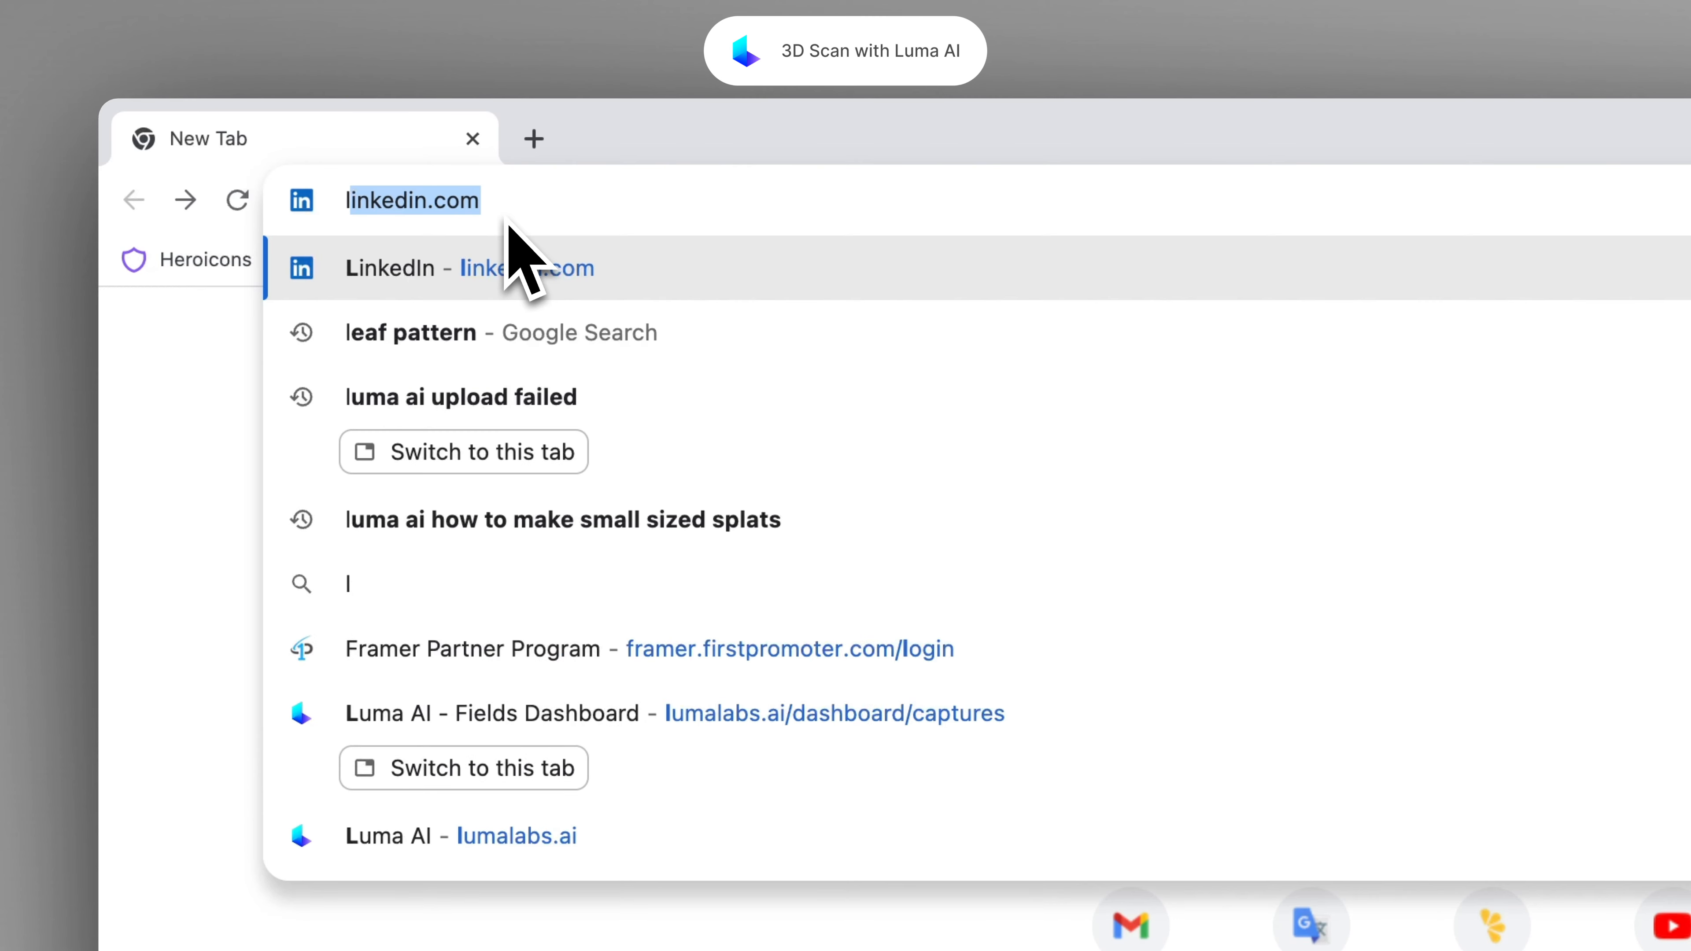
Go to lumalabs.ai and open the dashboard with your own captures.
{"action": "type", "text": "umalabs"}
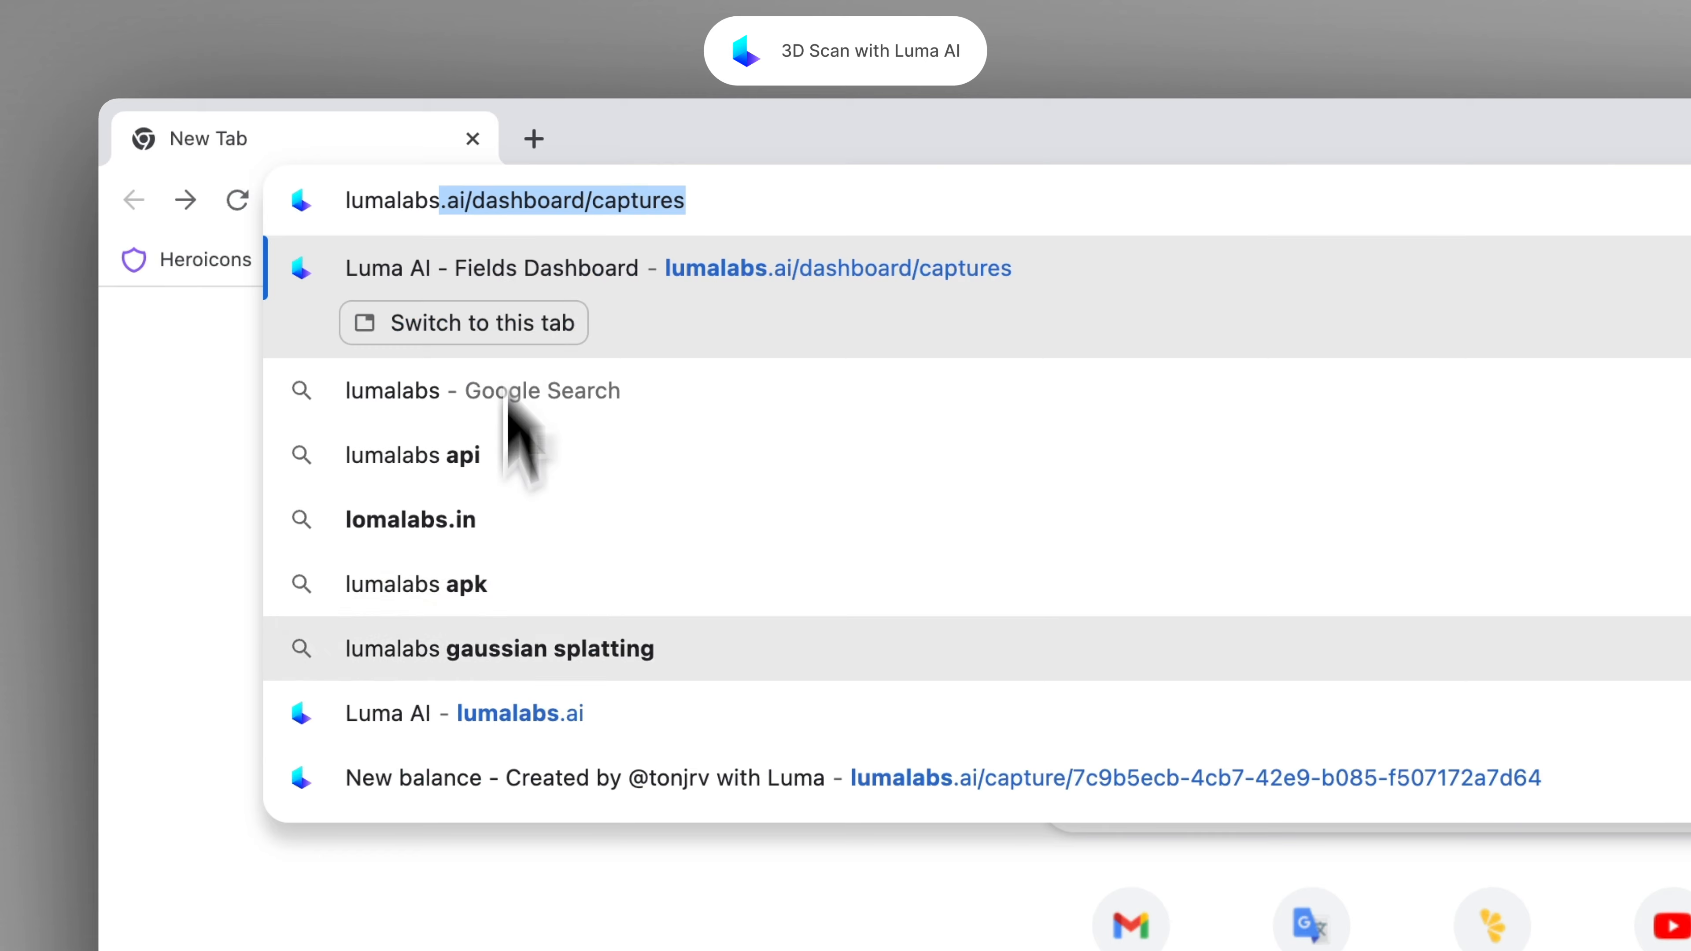
{"action": "left_click", "coordinate": [513, 710]}
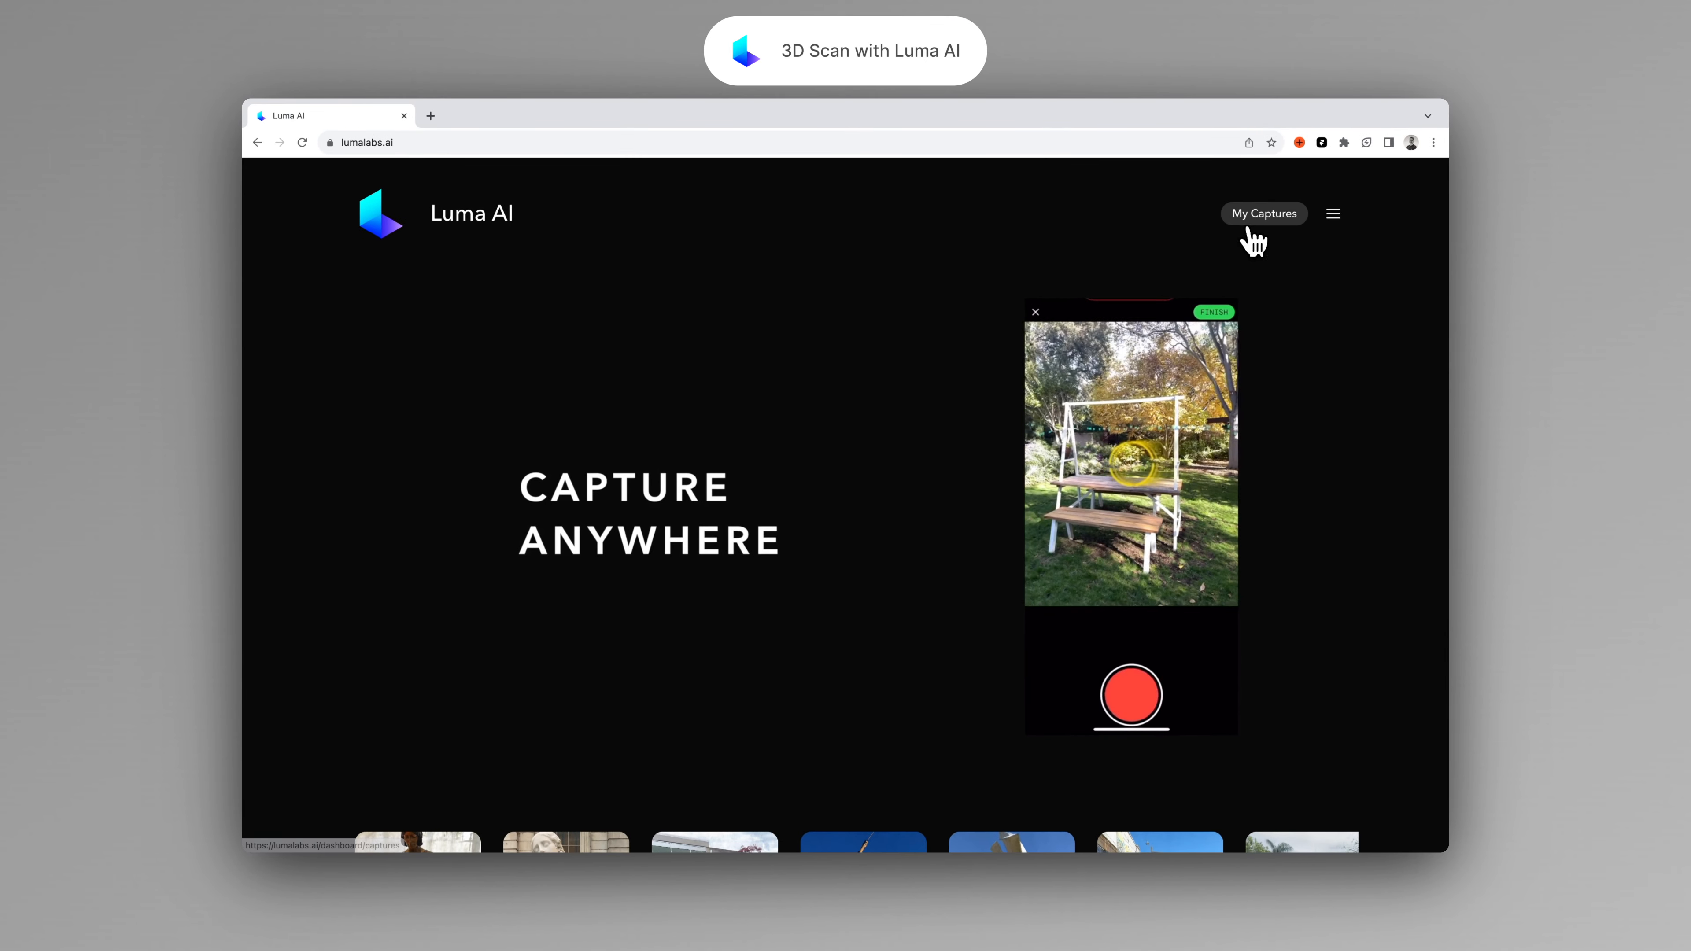
{"action": "left_click", "coordinate": [1248, 224]}
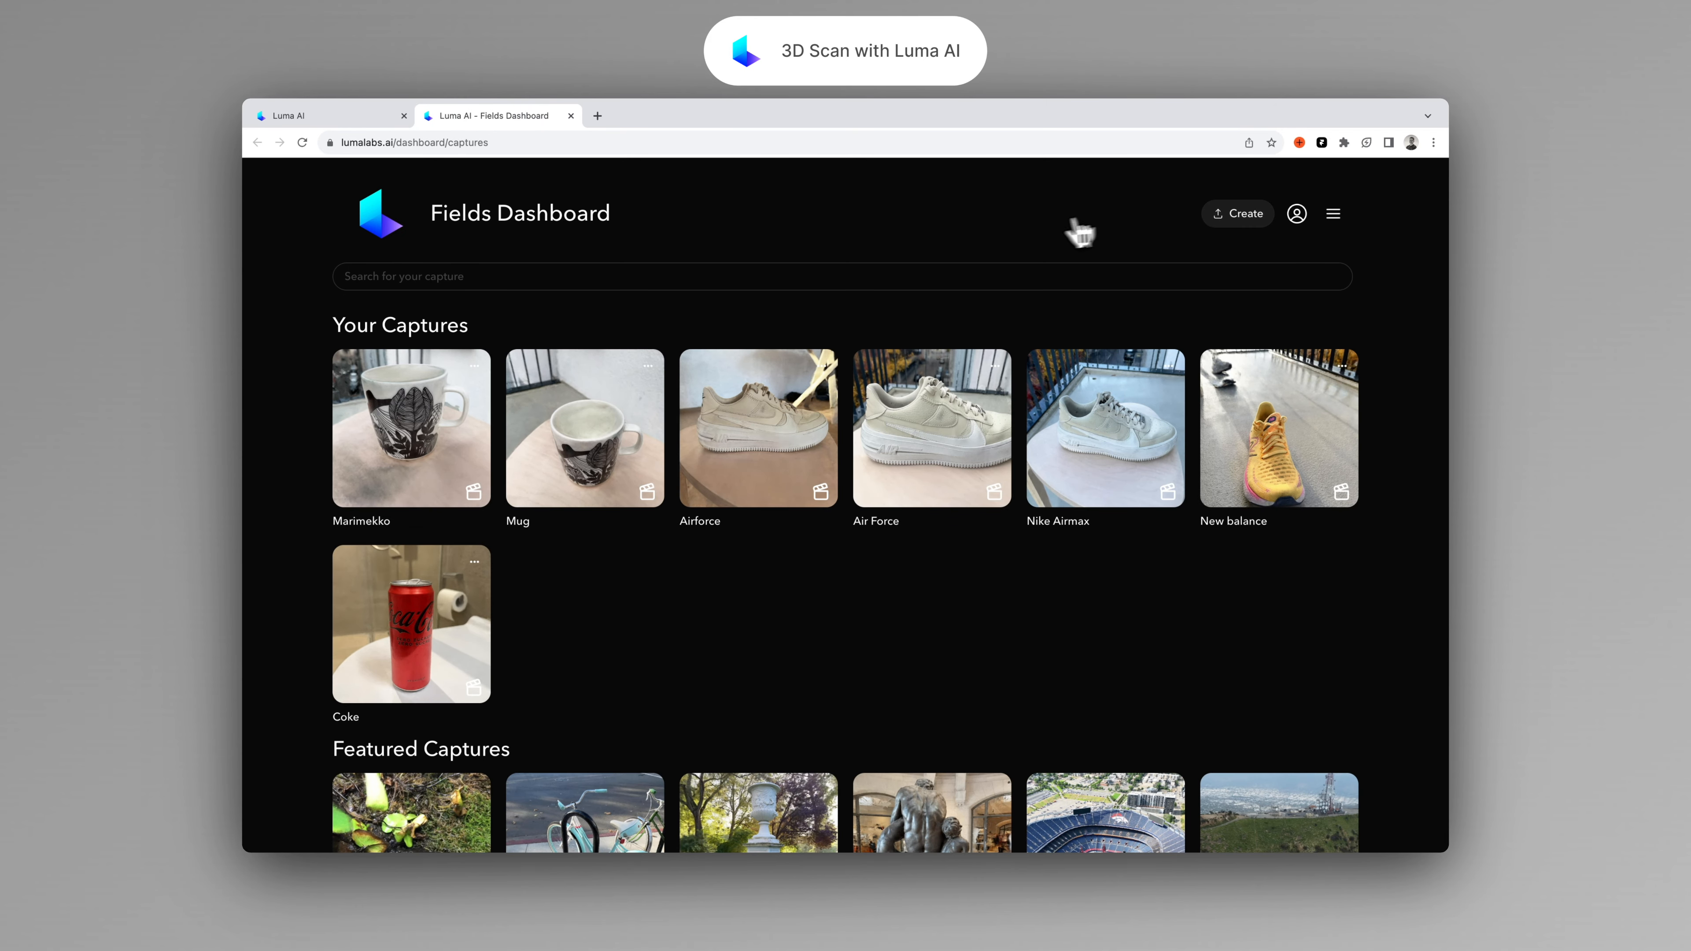
Open the Air Force capture and download it as a Gaussian Splat.
{"action": "mouse_move", "coordinate": [966, 446]}
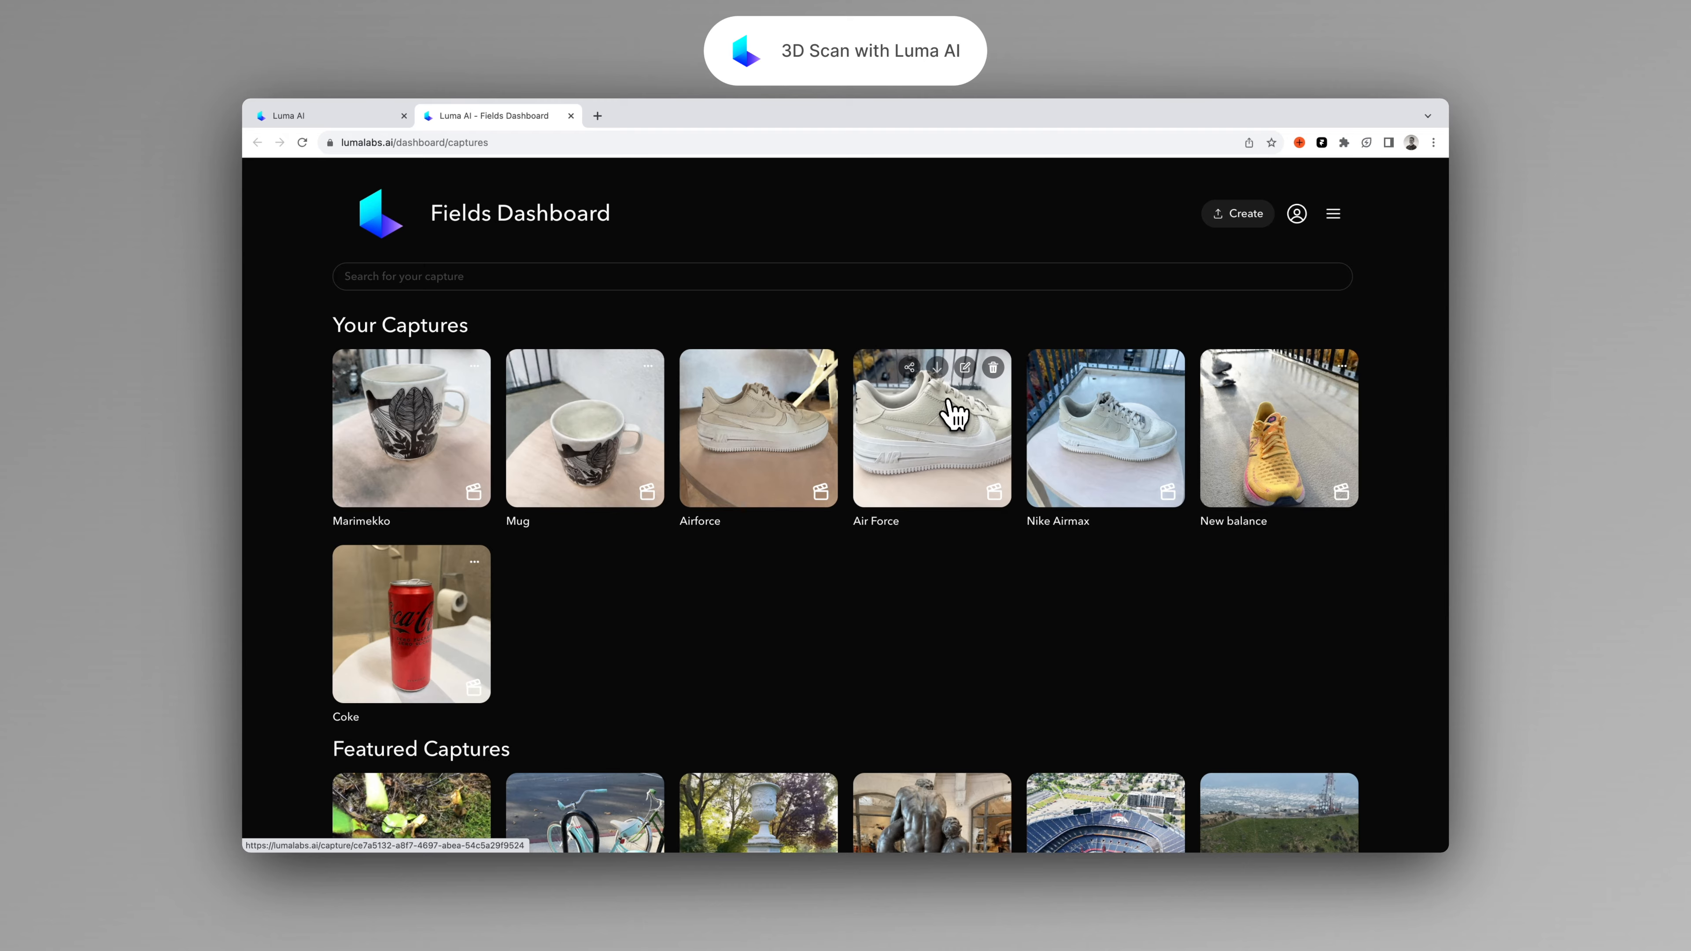
{"action": "left_click", "coordinate": [953, 414]}
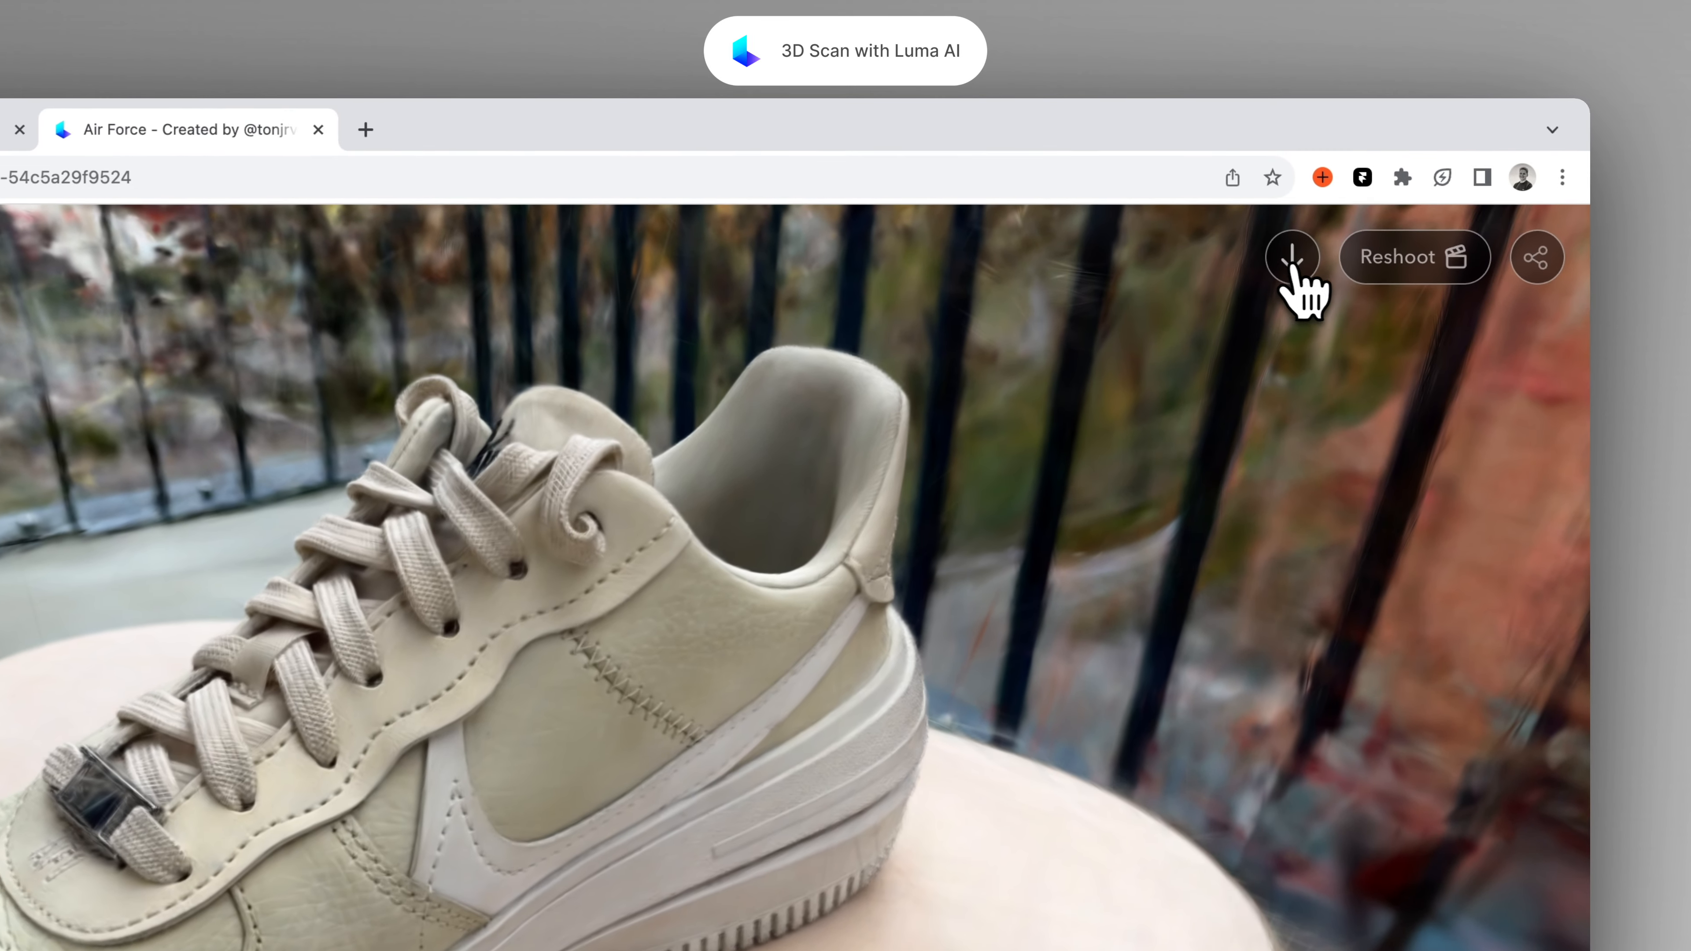
{"action": "left_click", "coordinate": [1290, 253]}
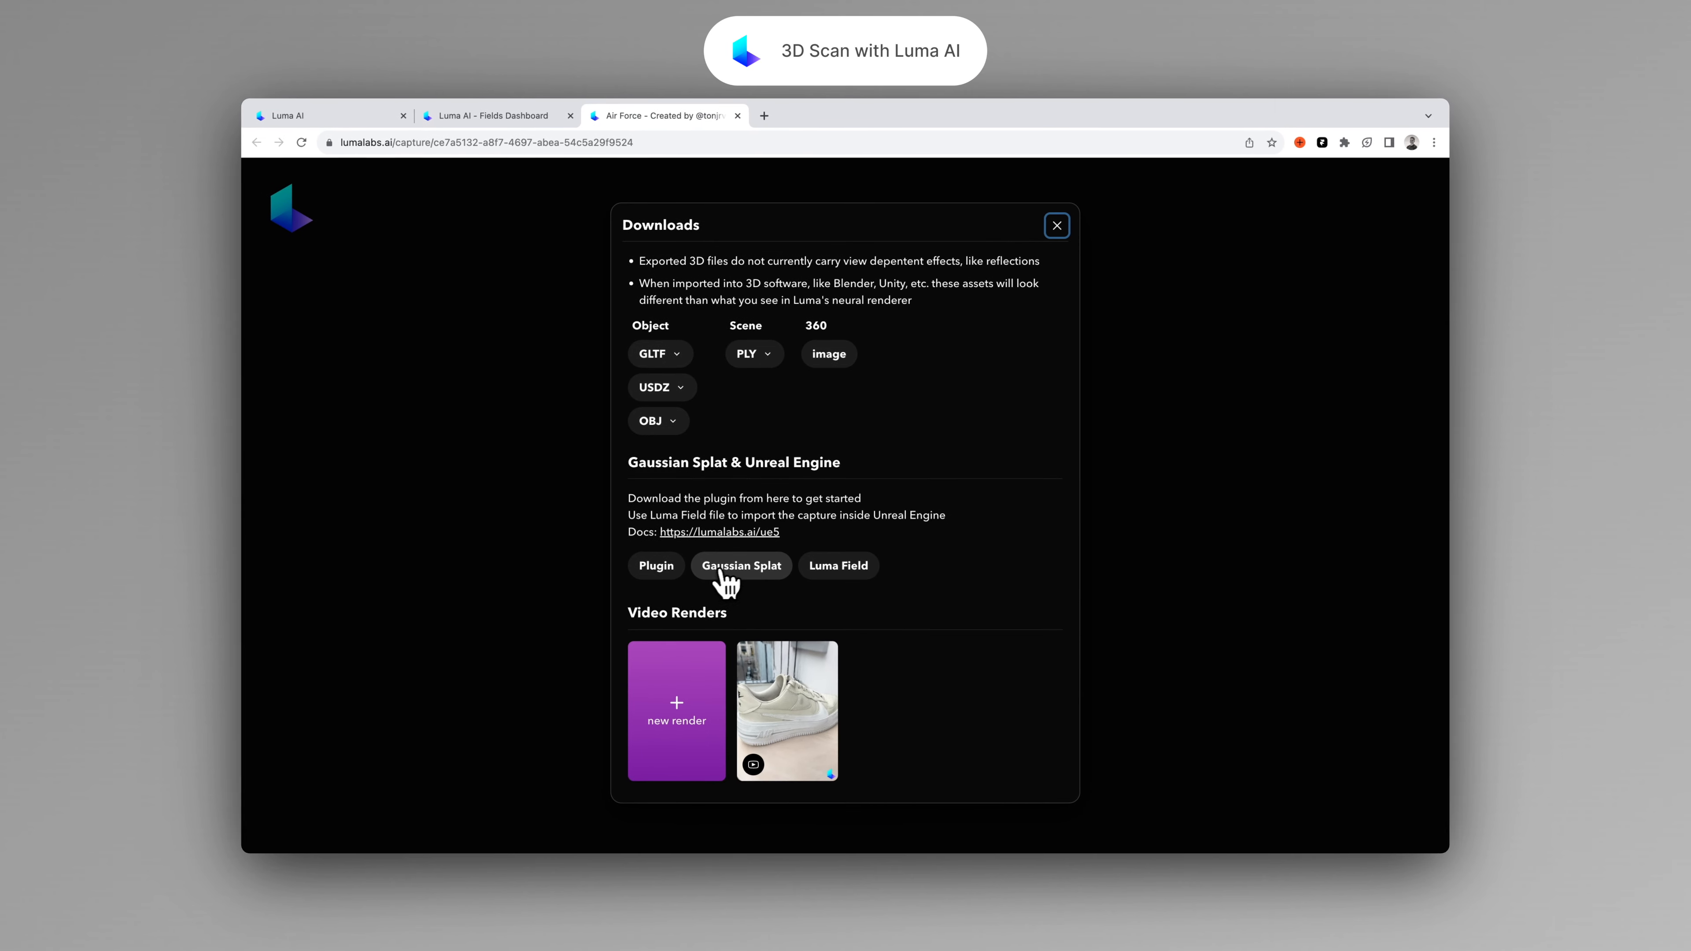
{"action": "left_click", "coordinate": [745, 573]}
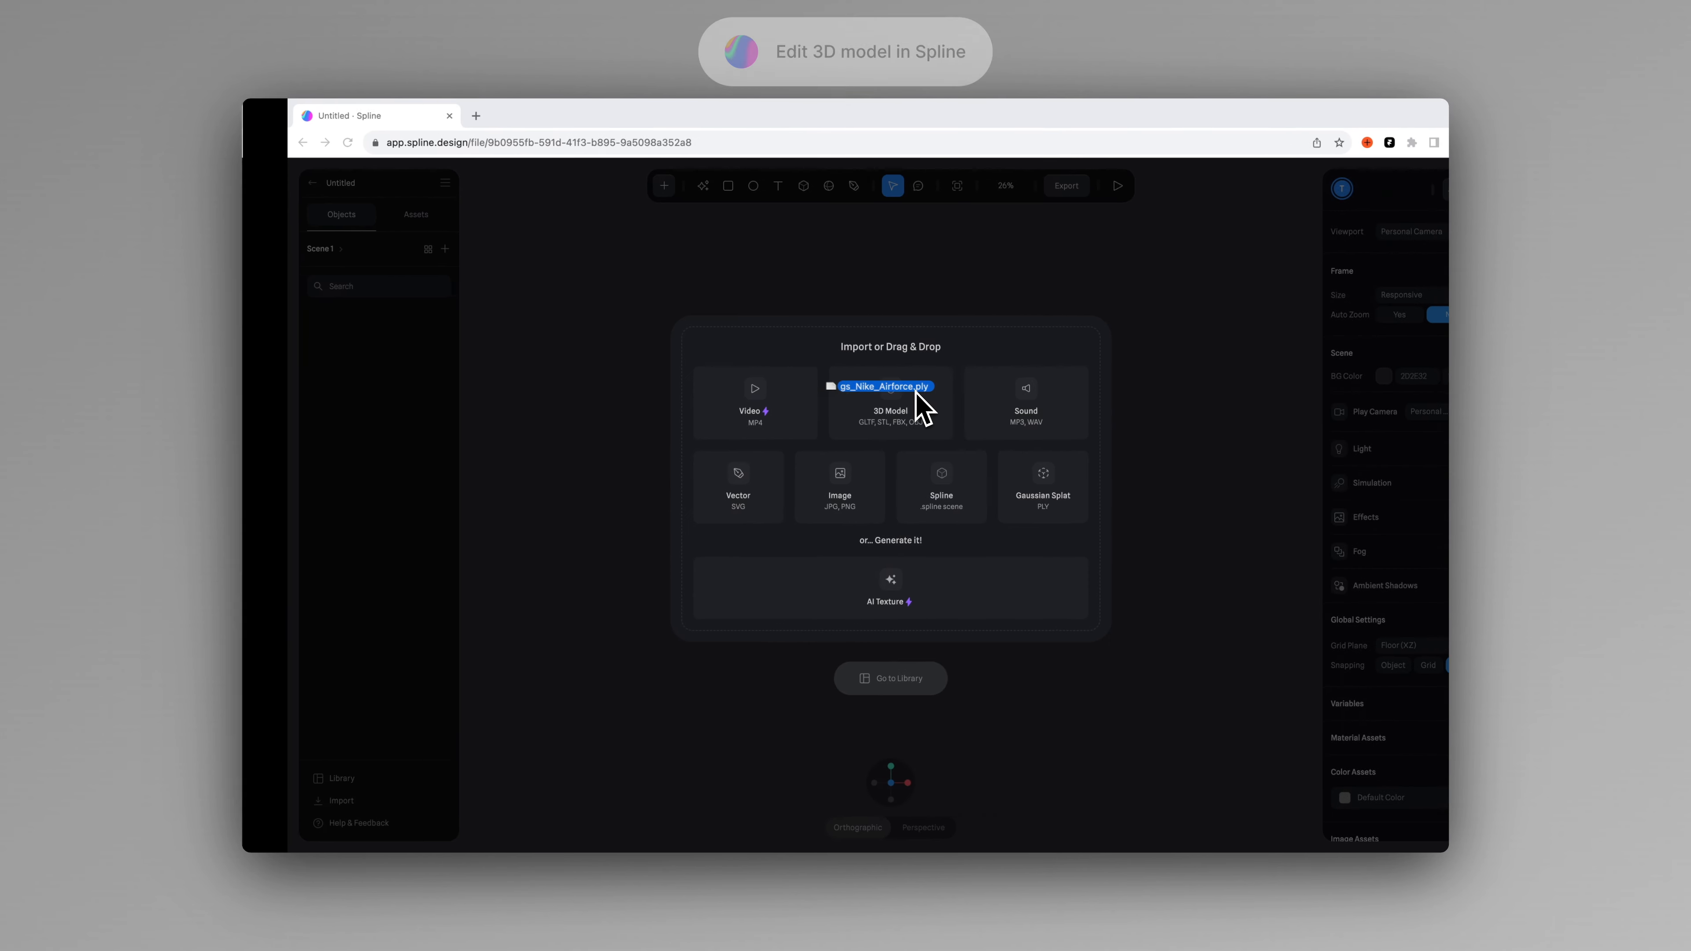
Switch to Spline and import gs_Nike_Airforce.ply into the empty scene.
{"action": "left_click_drag", "start_coordinate": [917, 394], "coordinate": [871, 542]}
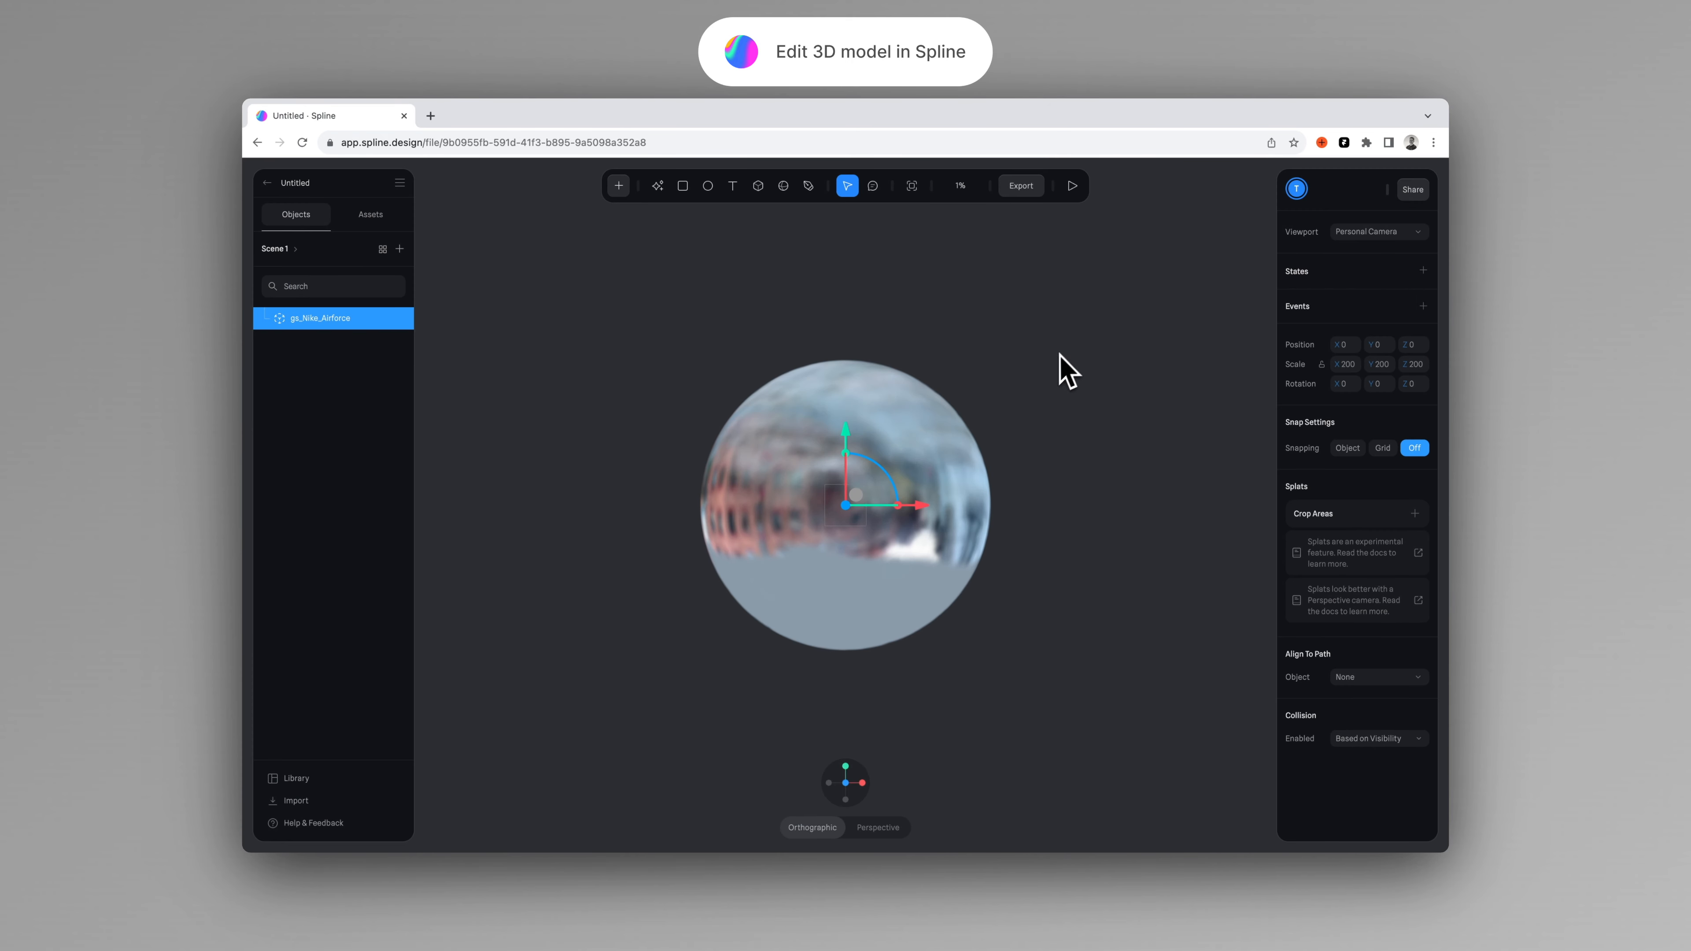
{"action": "mouse_move", "coordinate": [1019, 357]}
{"action": "left_mouse_down", "text": "alt"}
{"action": "mouse_move", "coordinate": [1033, 355]}
{"action": "mouse_move", "coordinate": [823, 344]}
{"action": "mouse_move", "coordinate": [883, 475]}
{"action": "mouse_move", "coordinate": [1000, 382]}
{"action": "left_mouse_up", "text": "alt"}
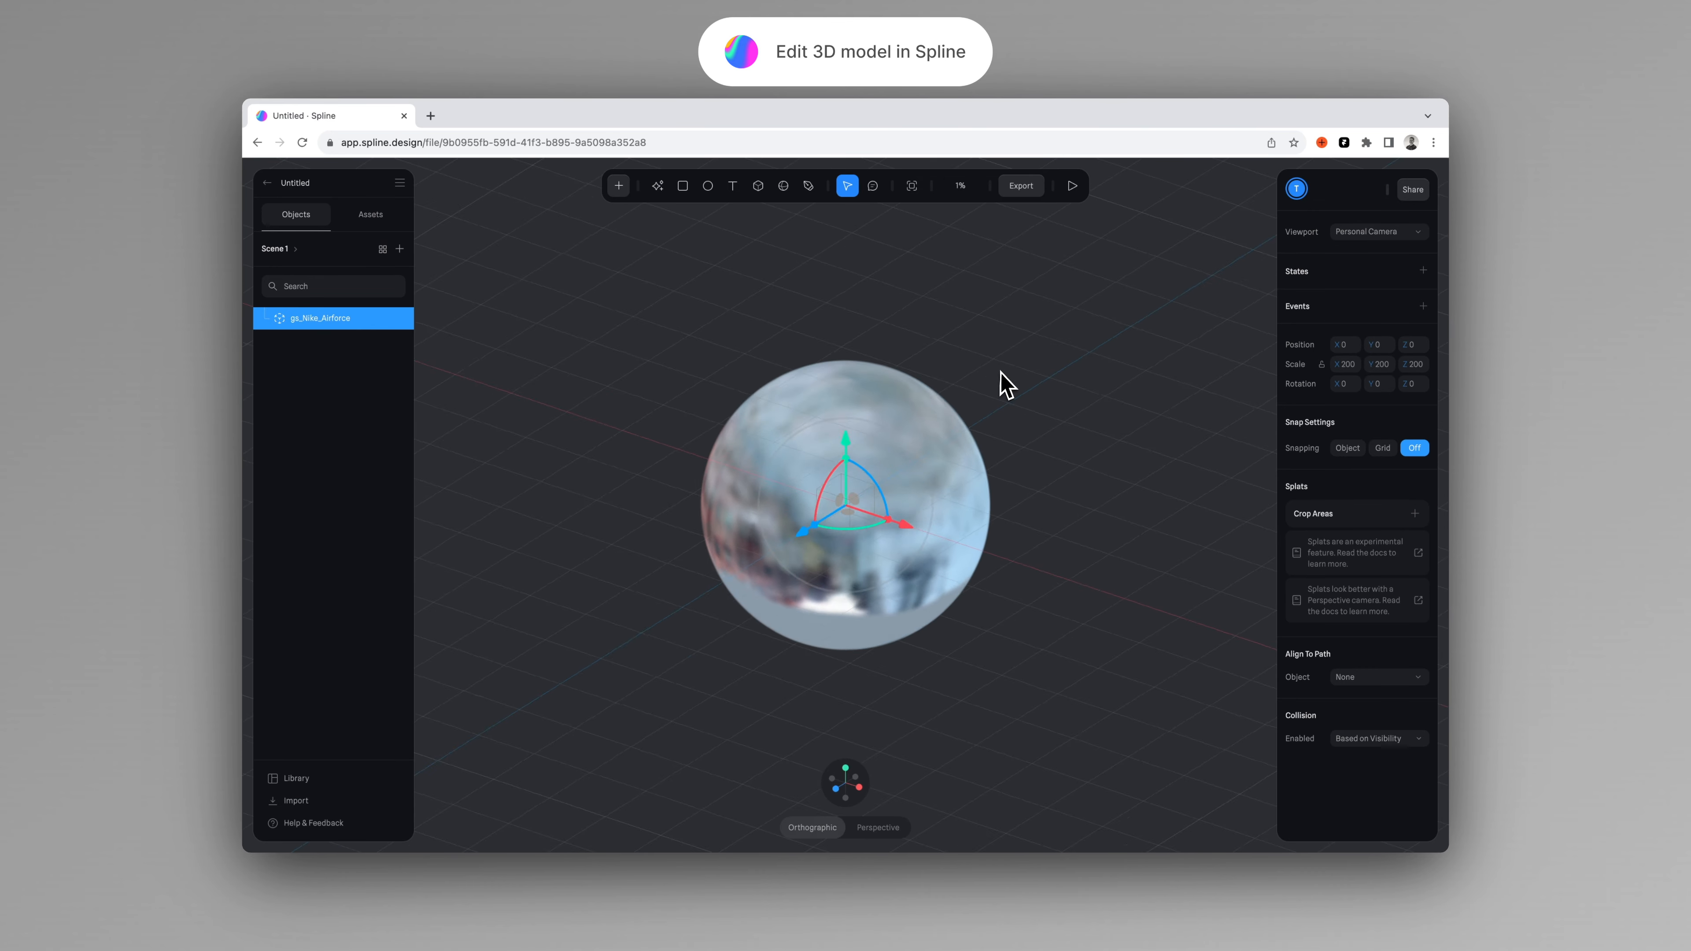
{"action": "key", "text": "Delete"}
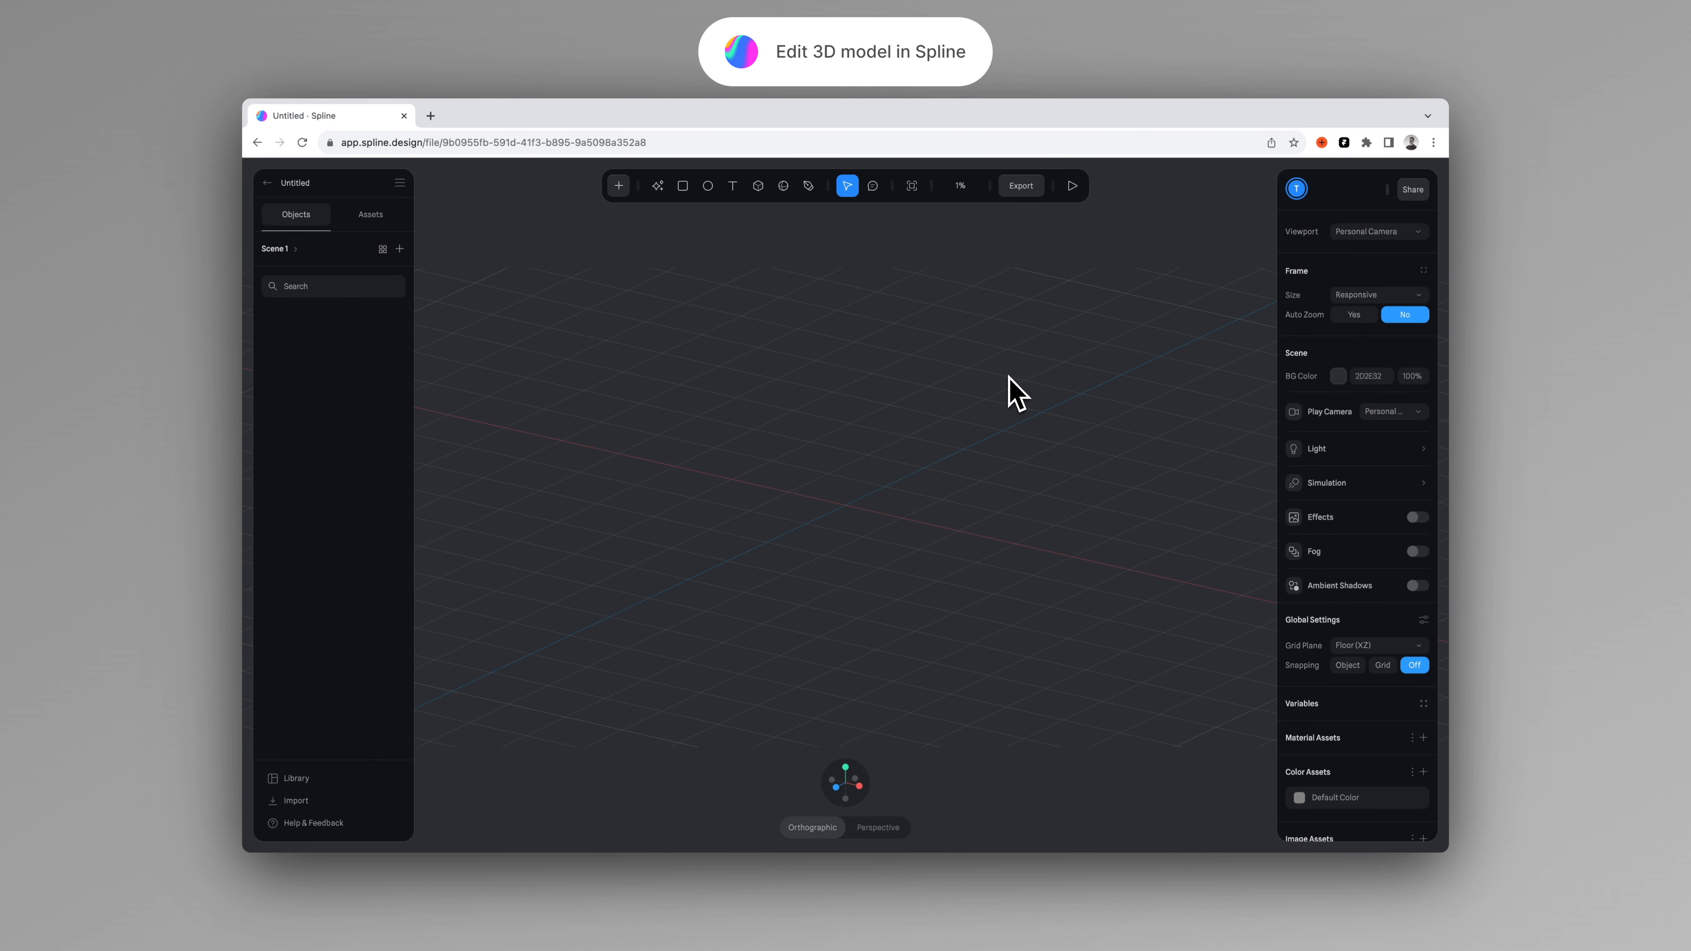
{"action": "key", "text": "super+z"}
{"action": "mouse_move", "coordinate": [1018, 375]}
{"action": "left_mouse_down", "text": "alt"}
{"action": "mouse_move", "coordinate": [1087, 344]}
{"action": "mouse_move", "coordinate": [1076, 371]}
{"action": "mouse_move", "coordinate": [999, 380]}
{"action": "left_mouse_up", "text": "alt"}
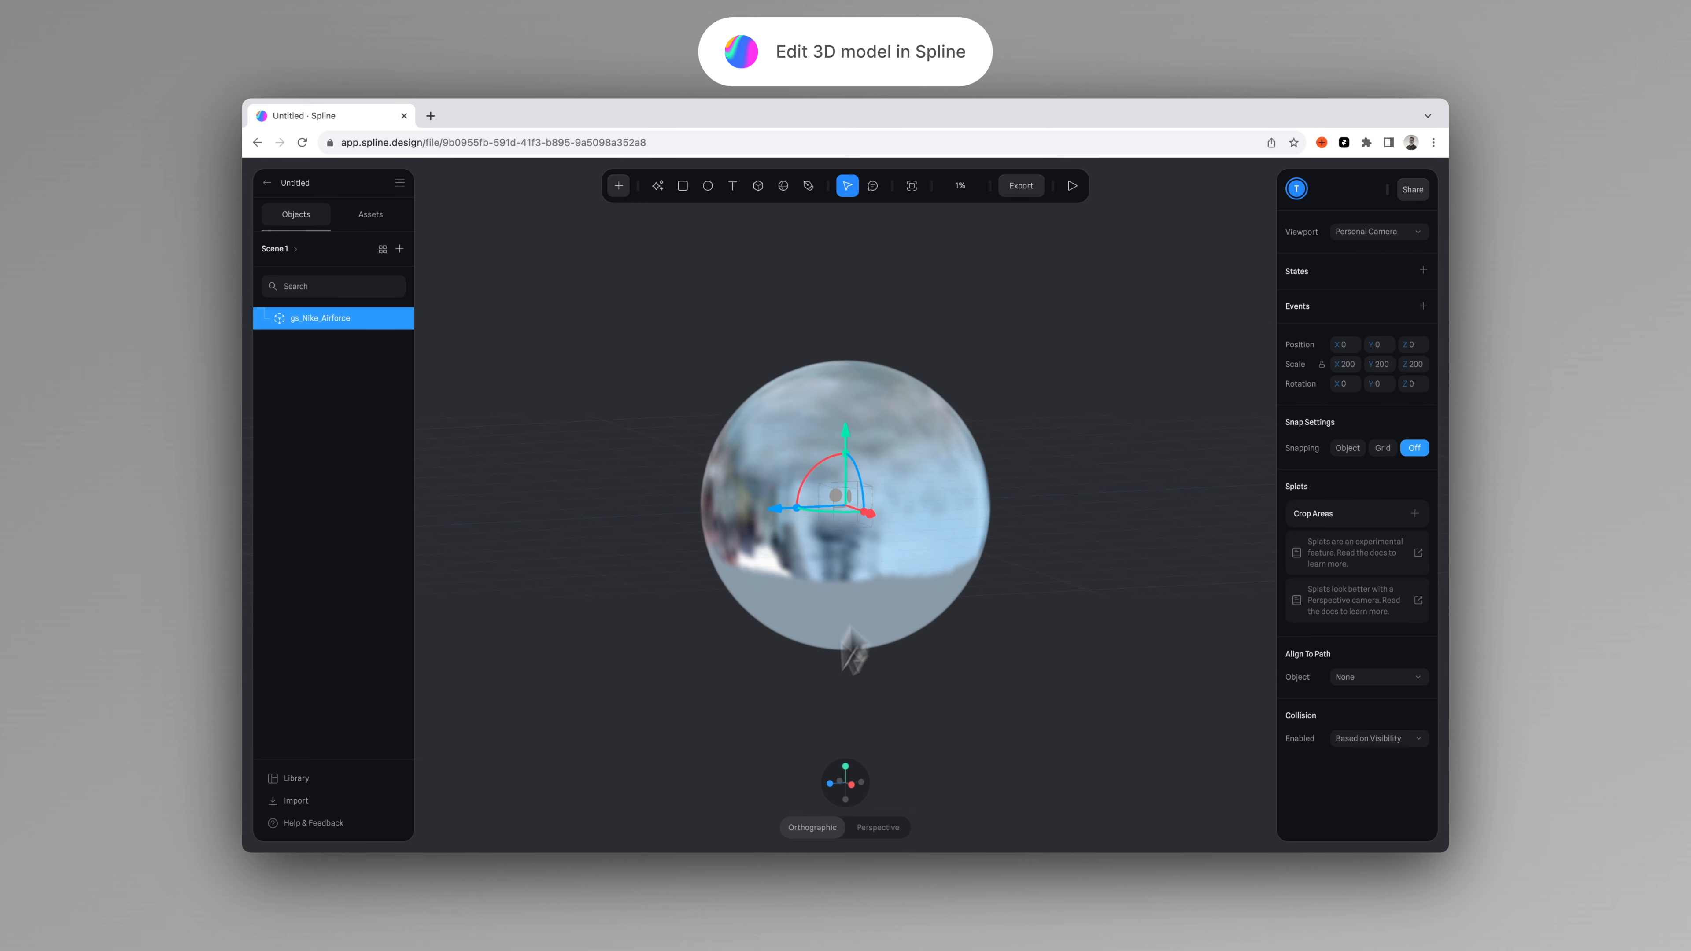
Reset the view and switch the camera from Orthographic to Perspective to show the shoe clearly.
{"action": "left_click", "coordinate": [799, 790]}
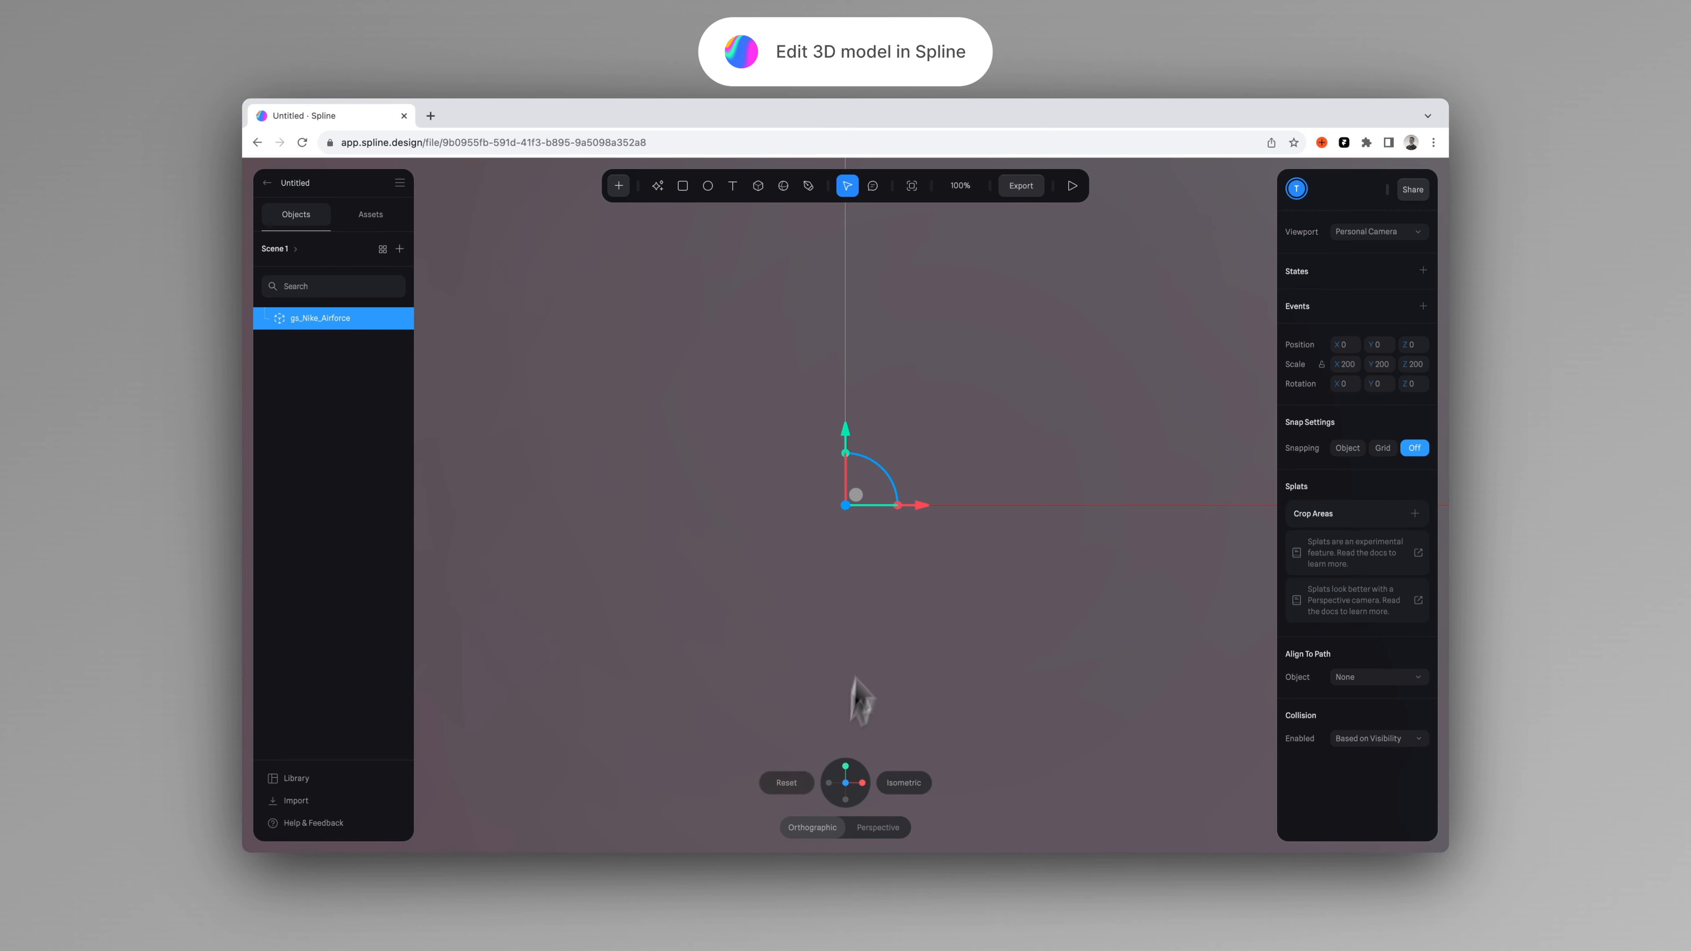
{"action": "scroll", "coordinate": [892, 548], "scroll_direction": "down", "scroll_amount": 10}
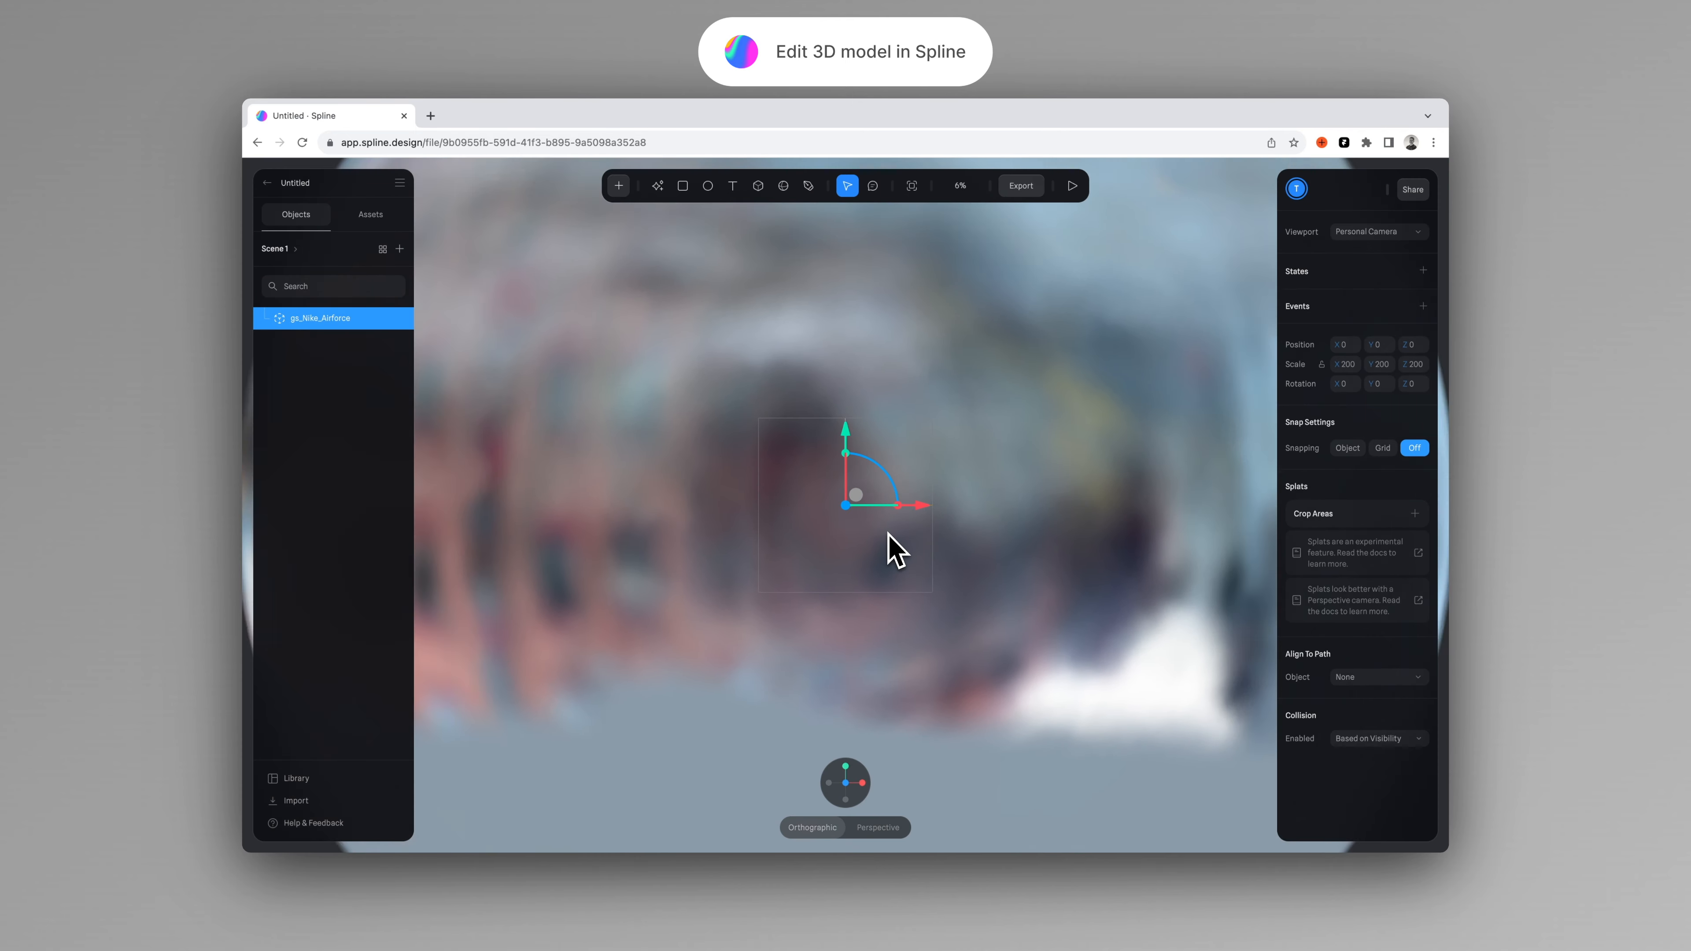
{"action": "scroll", "coordinate": [892, 548], "scroll_direction": "down", "scroll_amount": 5}
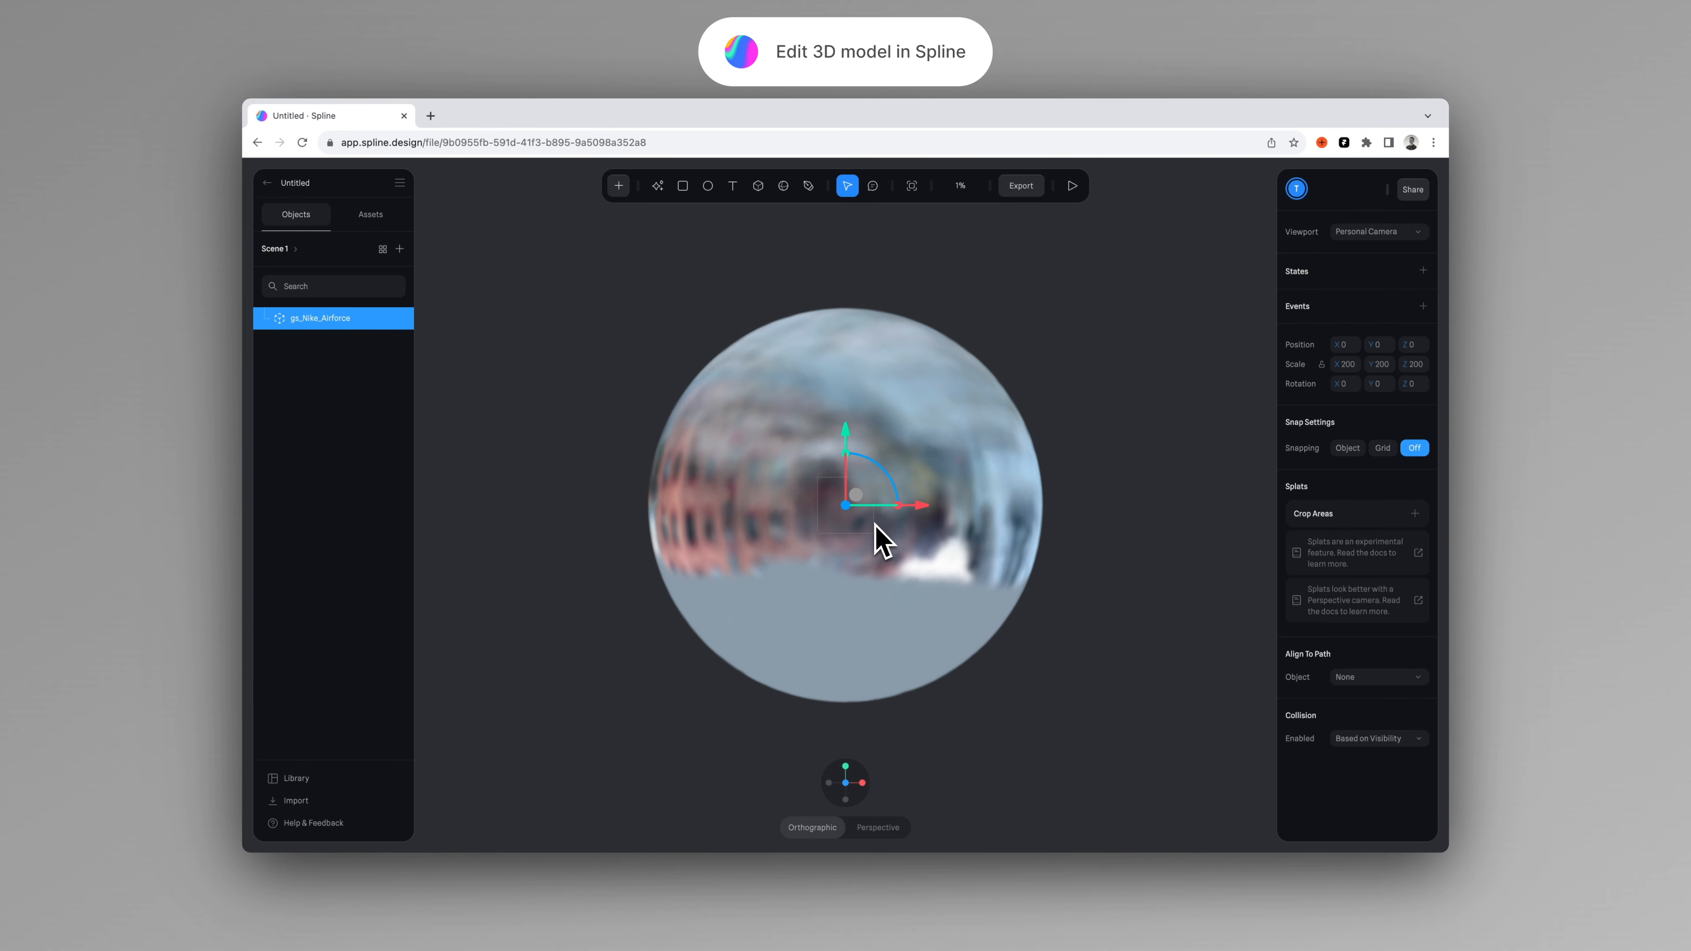
{"action": "scroll", "coordinate": [877, 537], "scroll_direction": "up", "scroll_amount": 5}
{"action": "scroll", "coordinate": [895, 585], "scroll_direction": "down", "scroll_amount": 4}
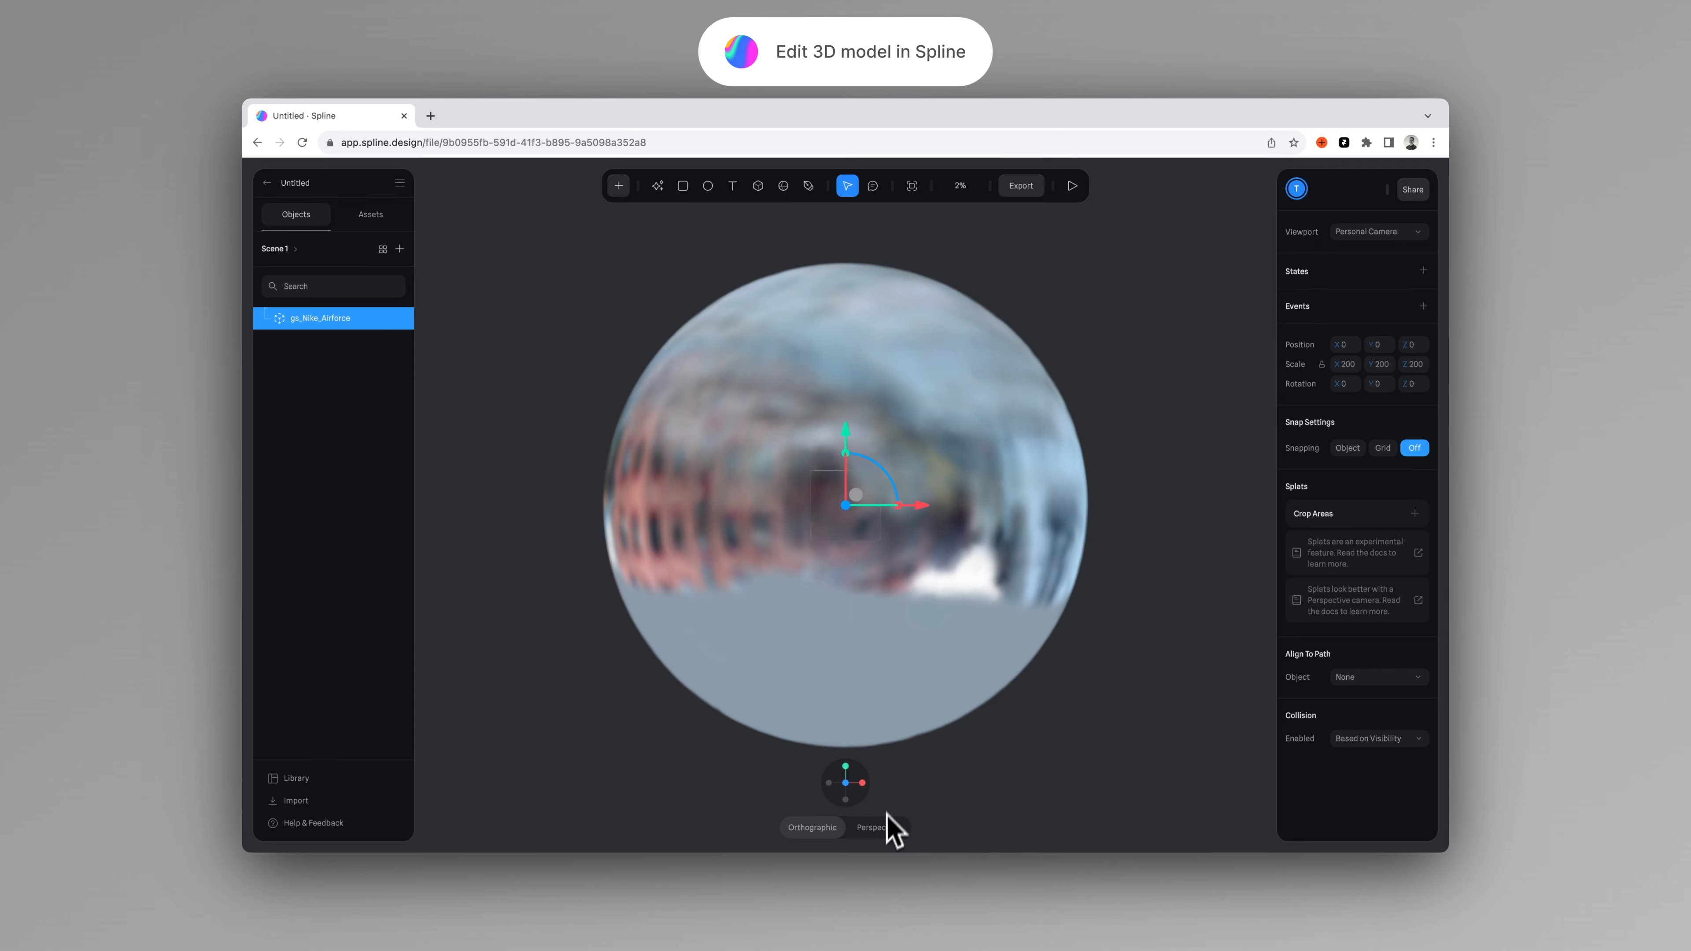
{"action": "left_click", "coordinate": [865, 832]}
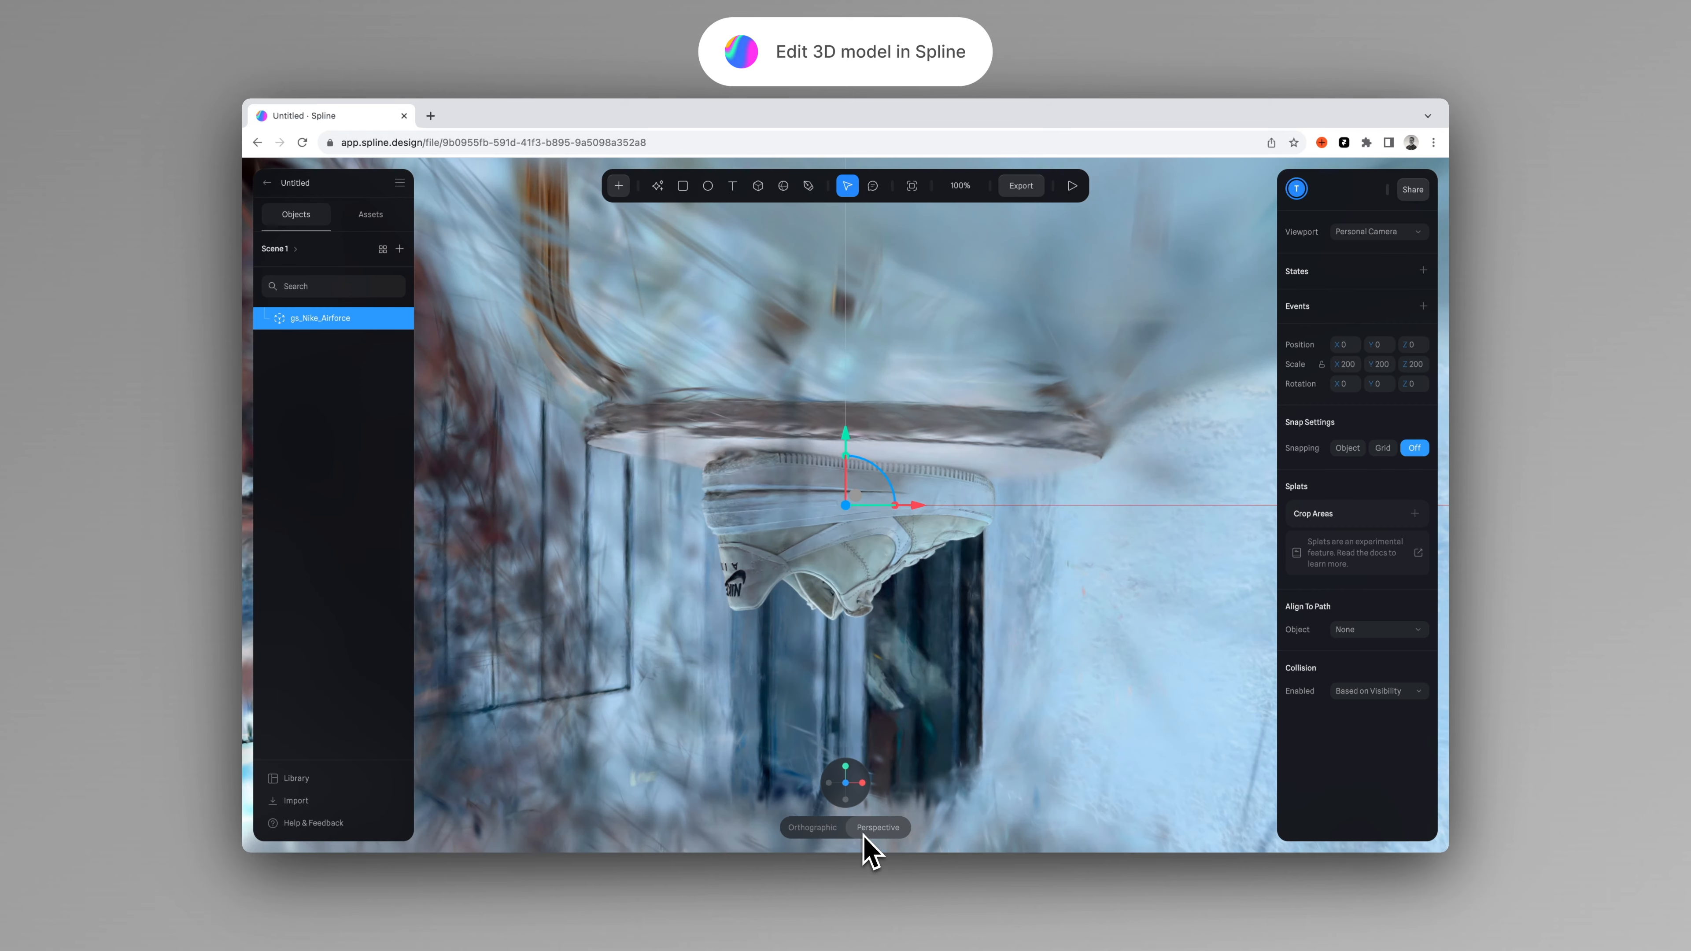
{"action": "scroll", "coordinate": [970, 649], "scroll_direction": "down", "scroll_amount": 5}
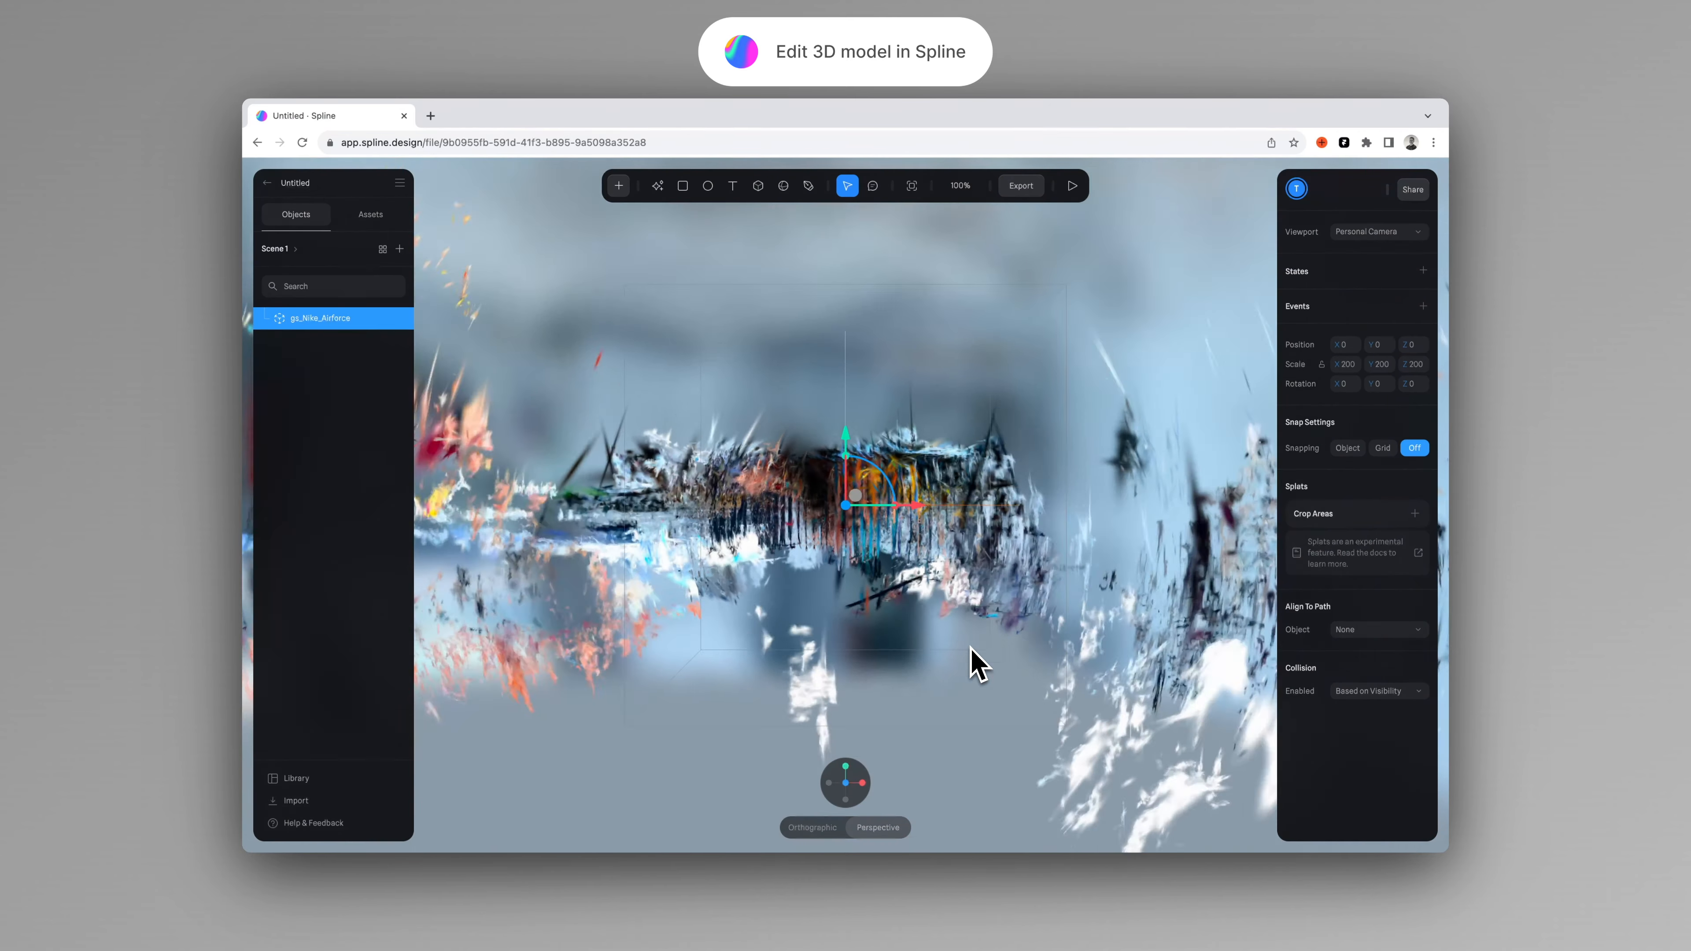
{"action": "scroll", "coordinate": [973, 662], "scroll_direction": "up", "scroll_amount": 5}
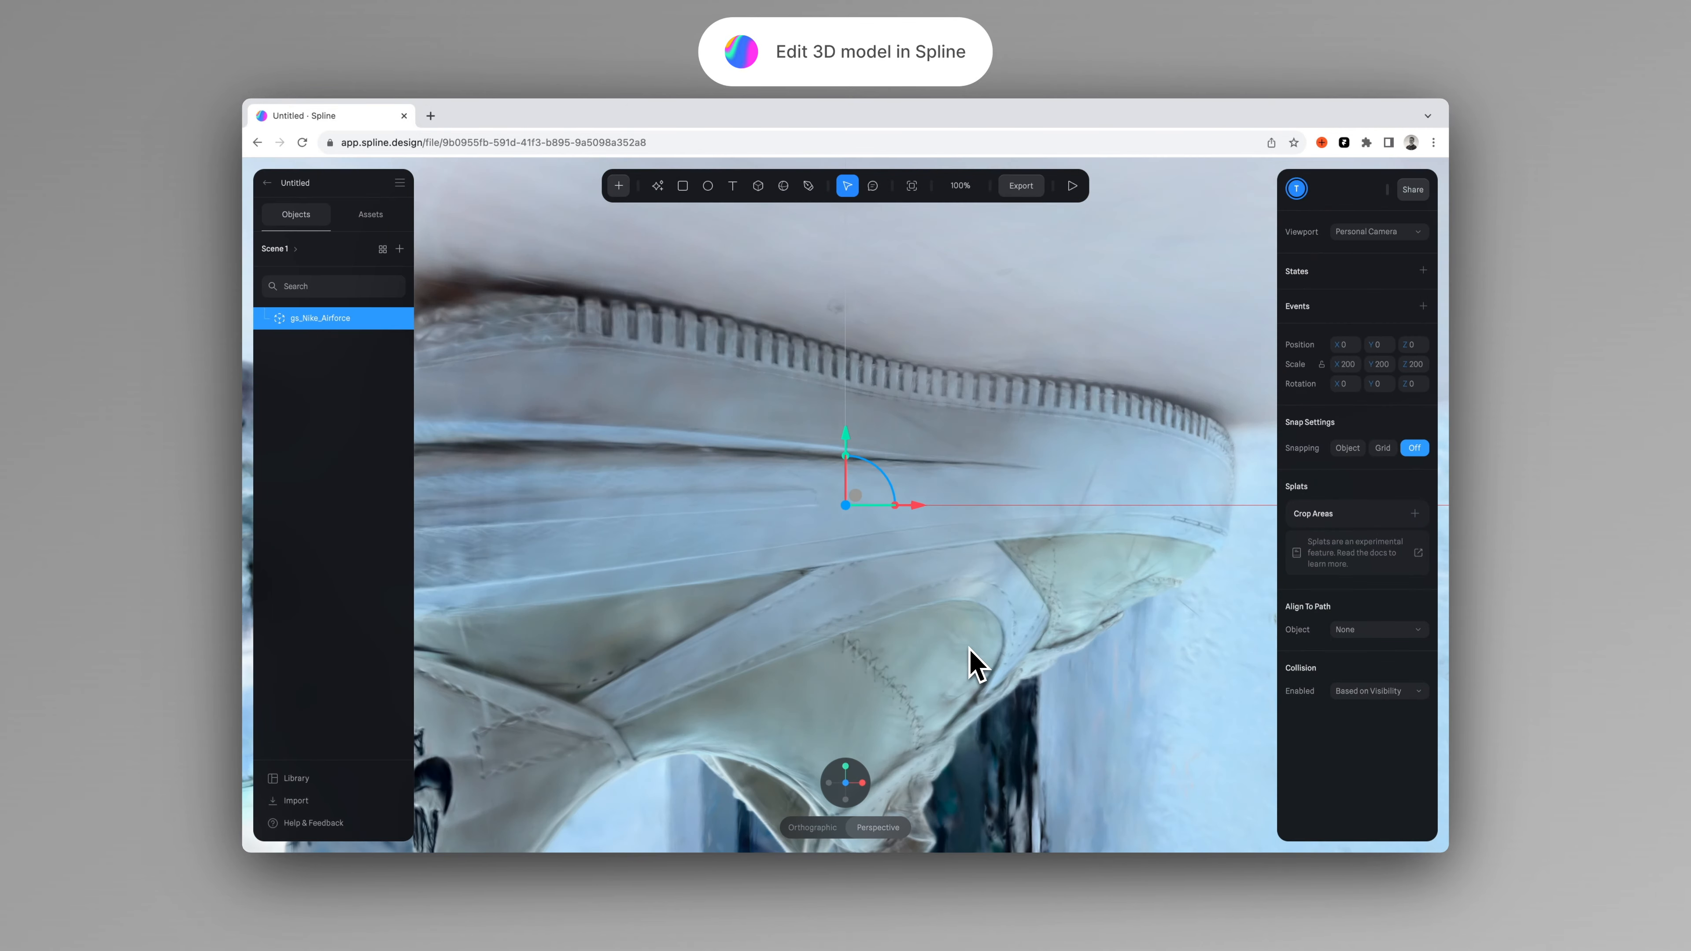
{"action": "scroll", "coordinate": [973, 663], "scroll_direction": "down", "scroll_amount": 4}
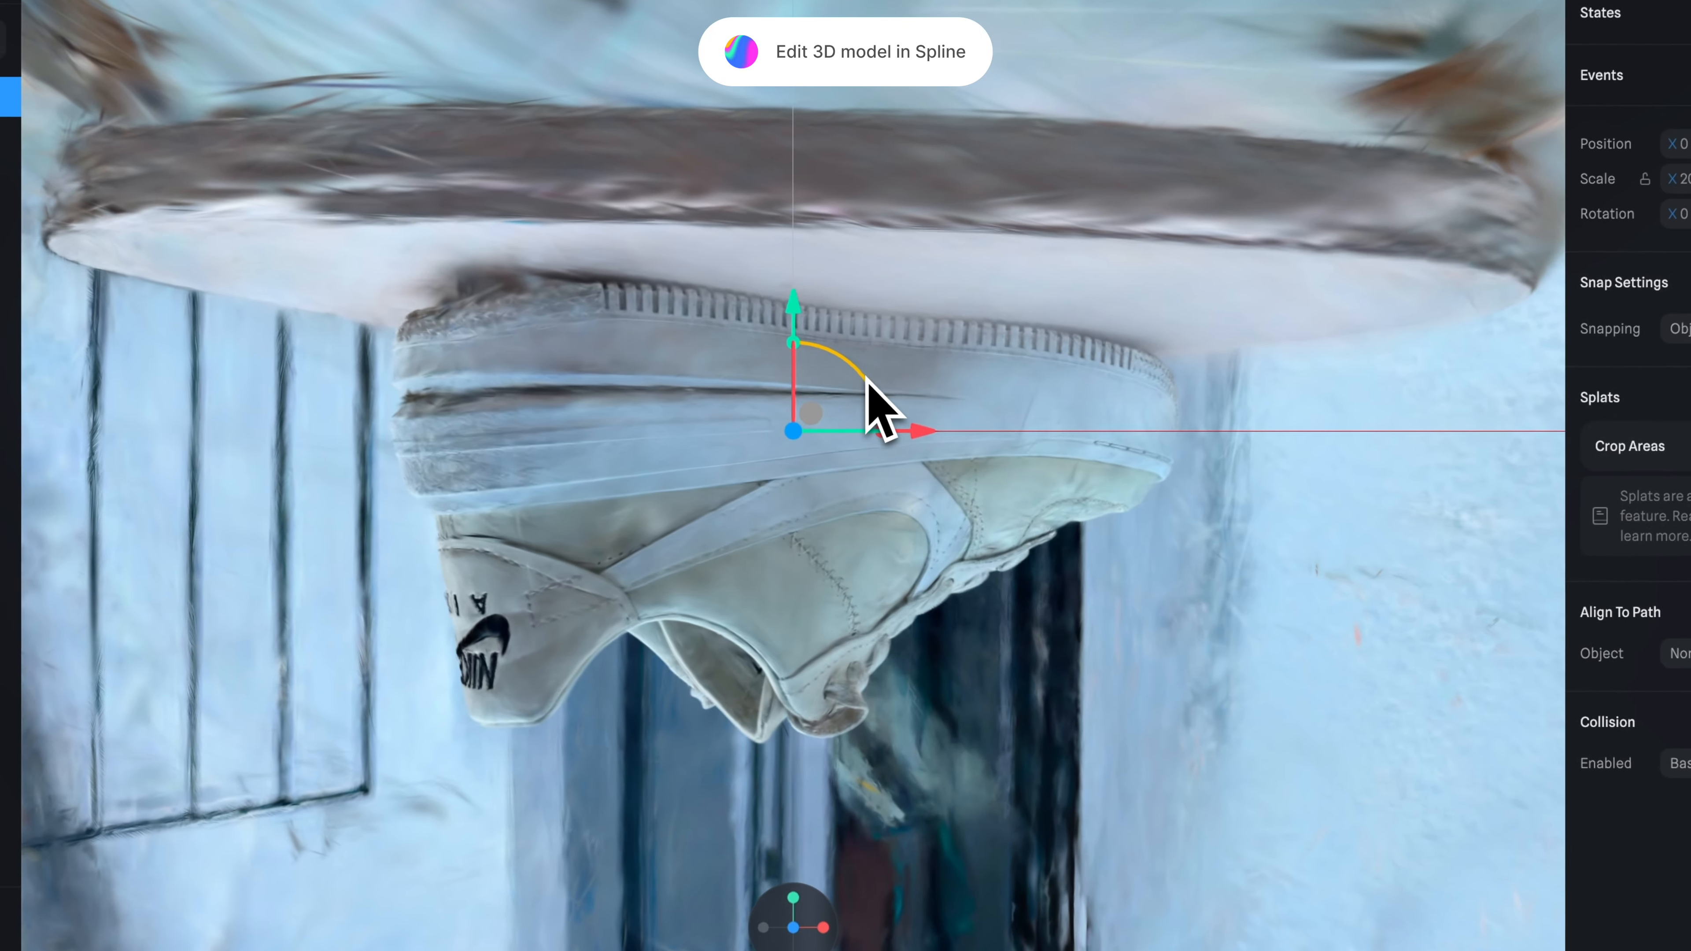
Turn the upside-down shoe splat upright by setting its Z rotation to 180.
{"action": "left_click_drag", "start_coordinate": [892, 486], "coordinate": [686, 442]}
{"action": "left_click_drag", "start_coordinate": [569, 333], "coordinate": [660, 679]}
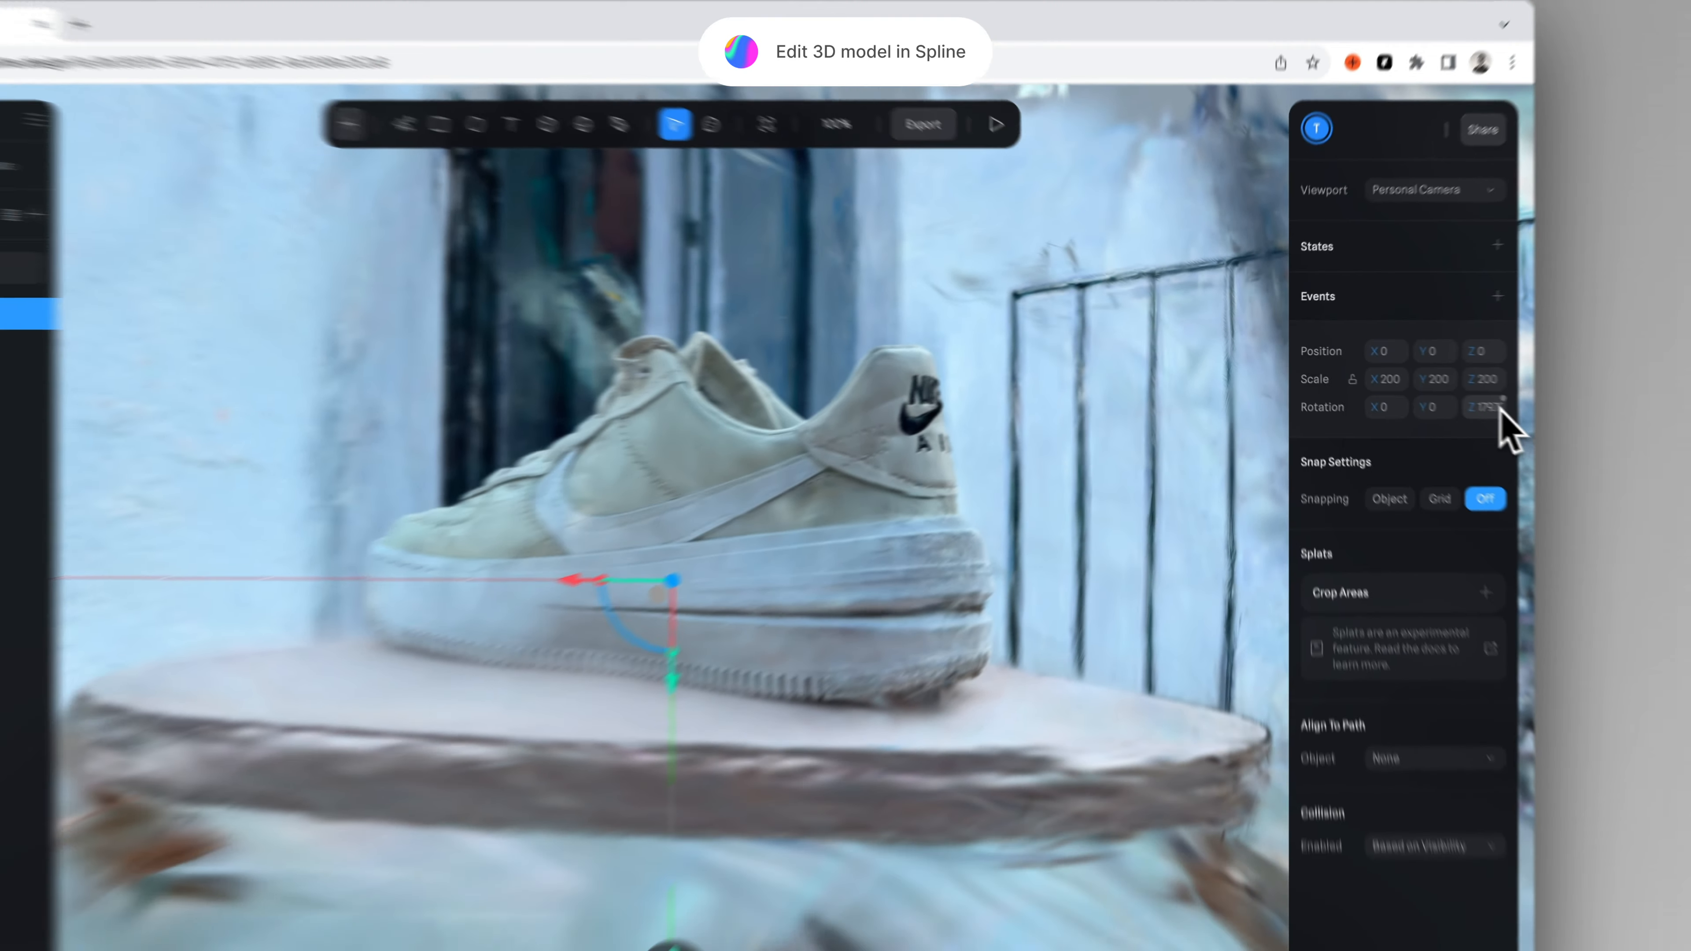
{"action": "type", "text": "180"}
{"action": "key", "text": "Return"}
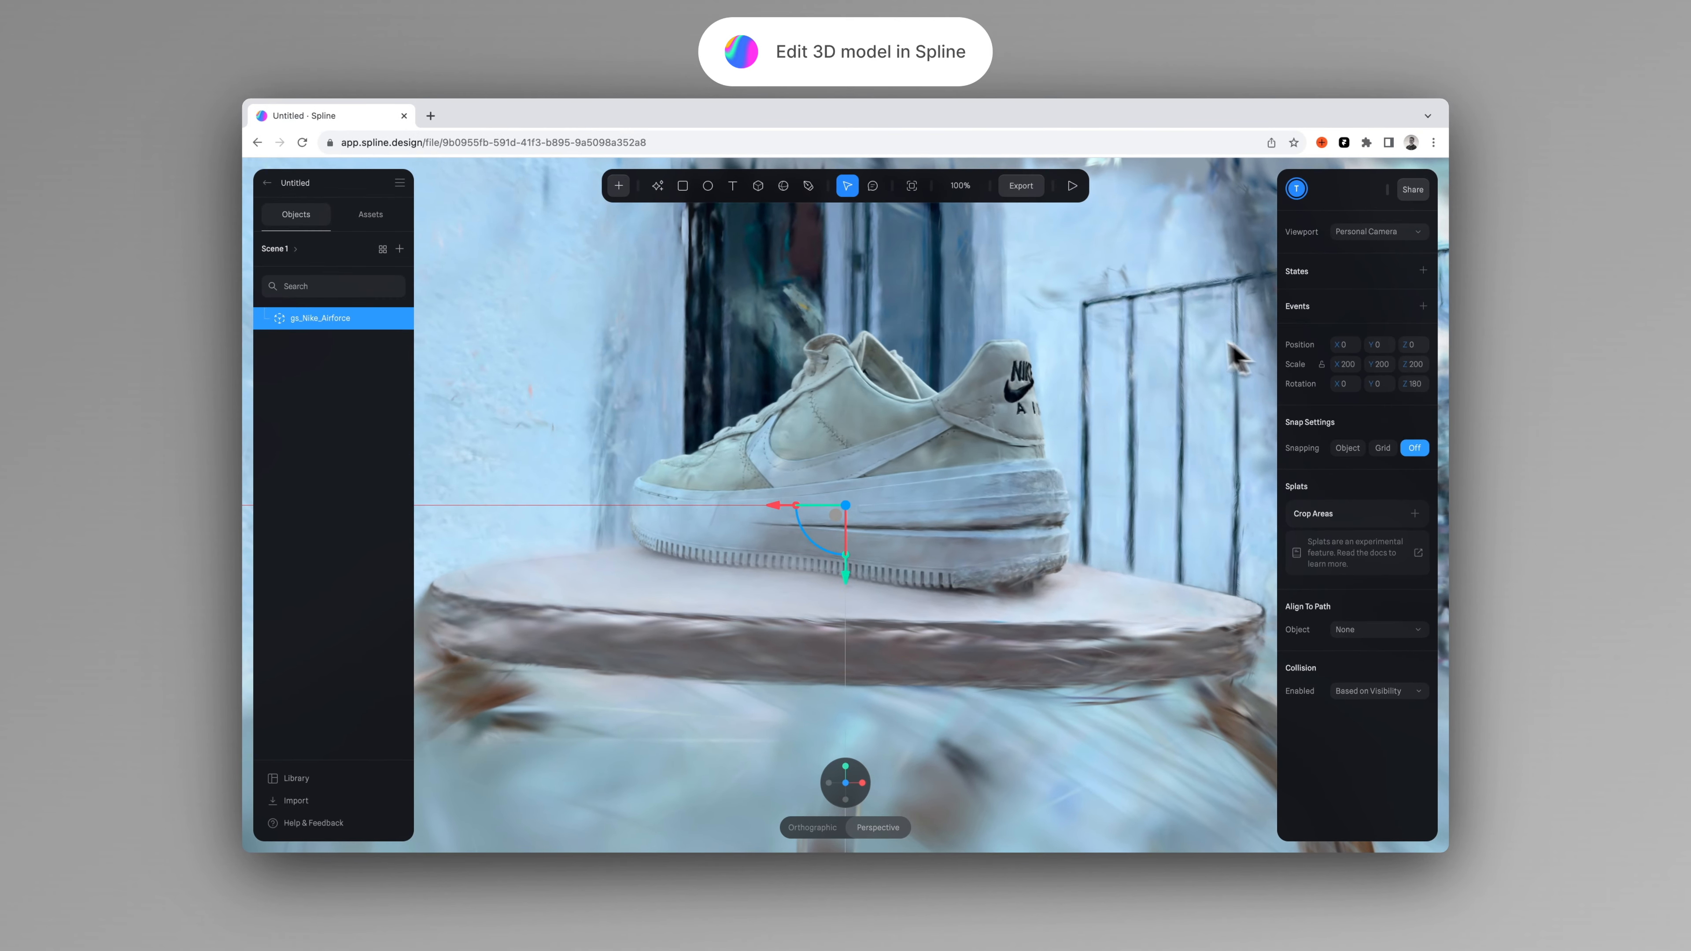
Preview the scene in play mode, orbit around the shoe and return to the editor.
{"action": "left_click_drag", "start_coordinate": [892, 366], "coordinate": [1098, 389]}
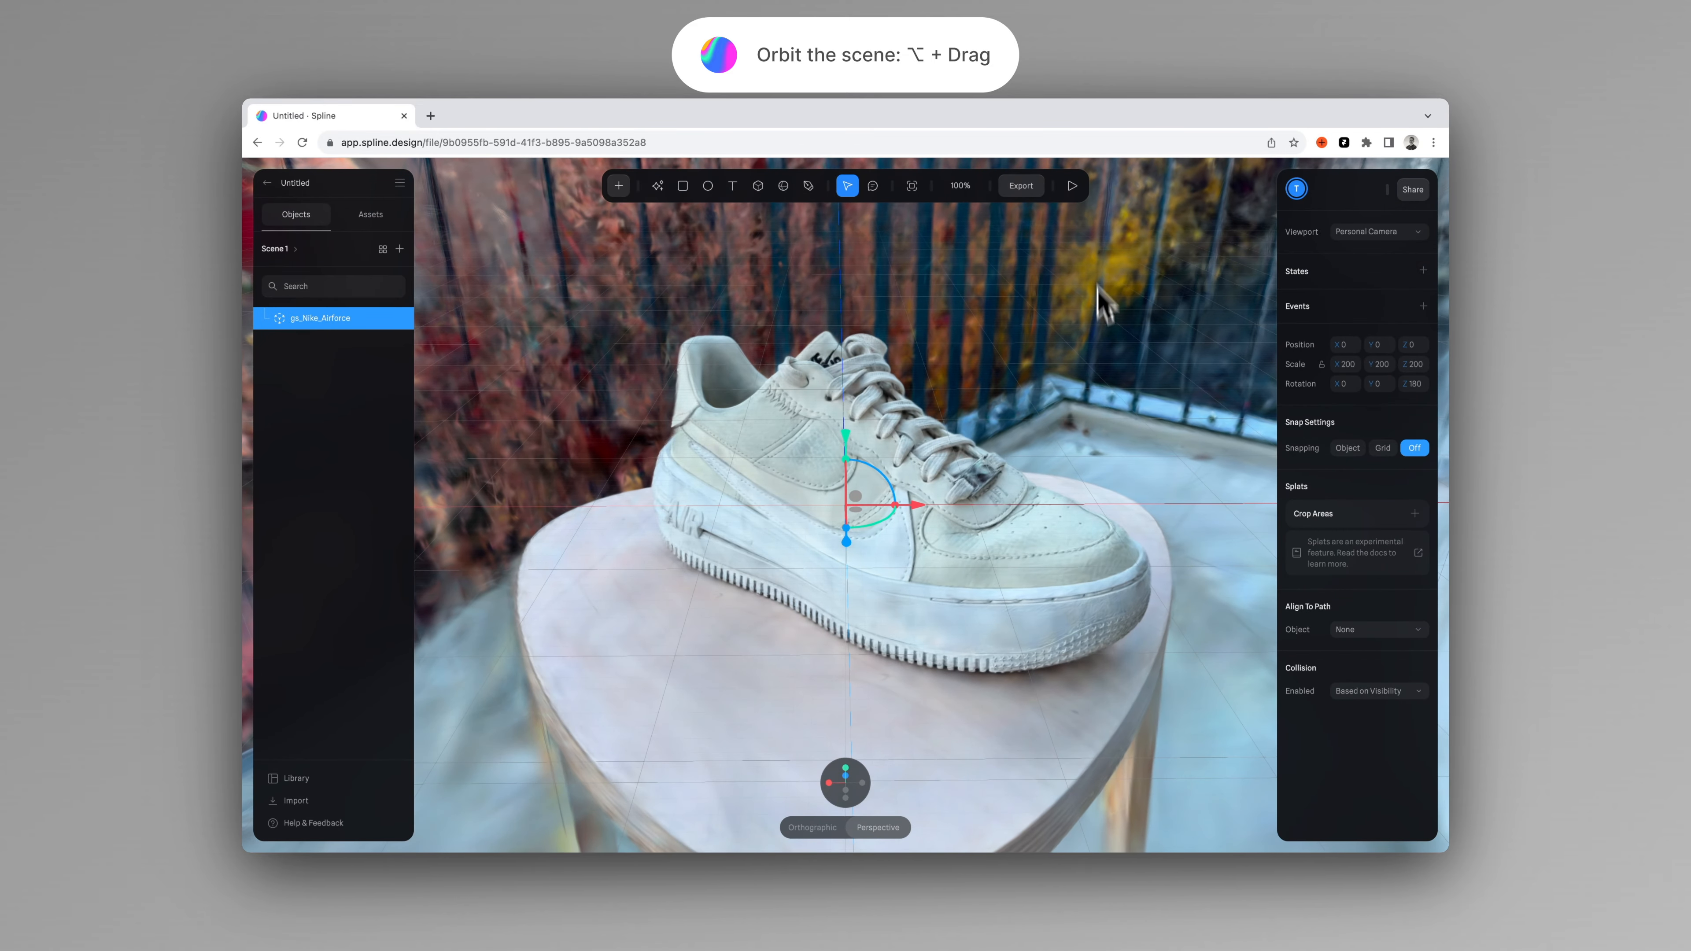
{"action": "left_click", "coordinate": [1079, 189]}
{"action": "left_click_drag", "start_coordinate": [1085, 303], "coordinate": [1117, 325]}
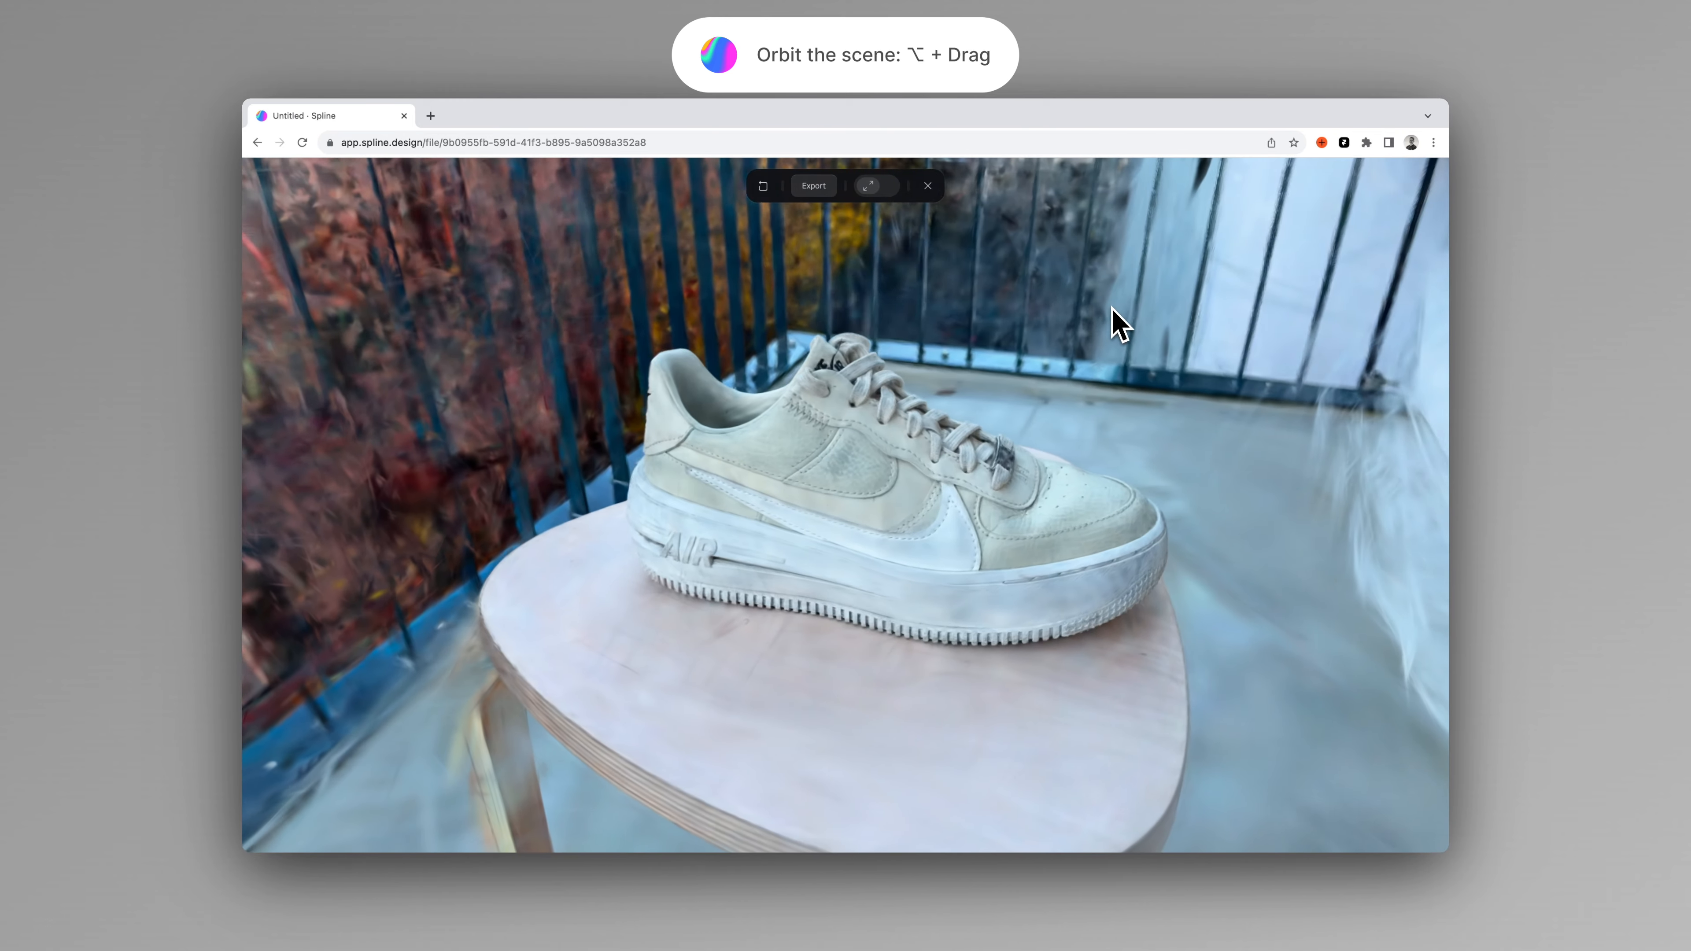
{"action": "left_click", "coordinate": [929, 187]}
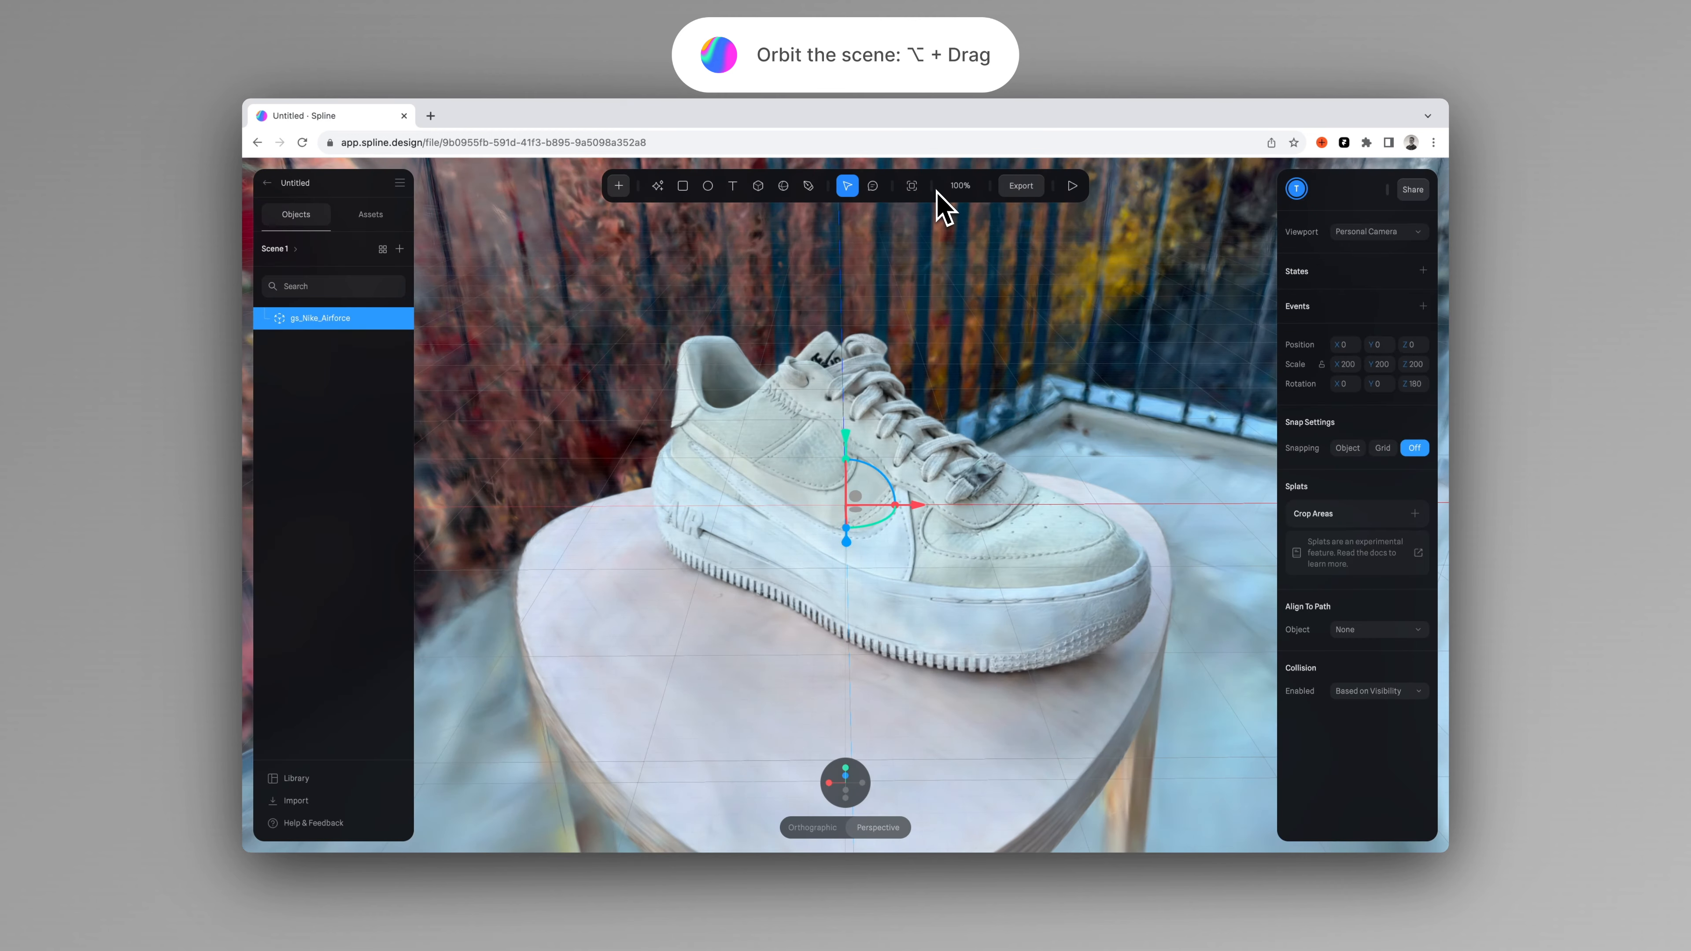
Nudge the splat to position X -3, Y 4, Z 2 and run the performance test from the export settings.
{"action": "left_click_drag", "start_coordinate": [988, 312], "coordinate": [996, 310]}
{"action": "left_click", "coordinate": [1019, 186]}
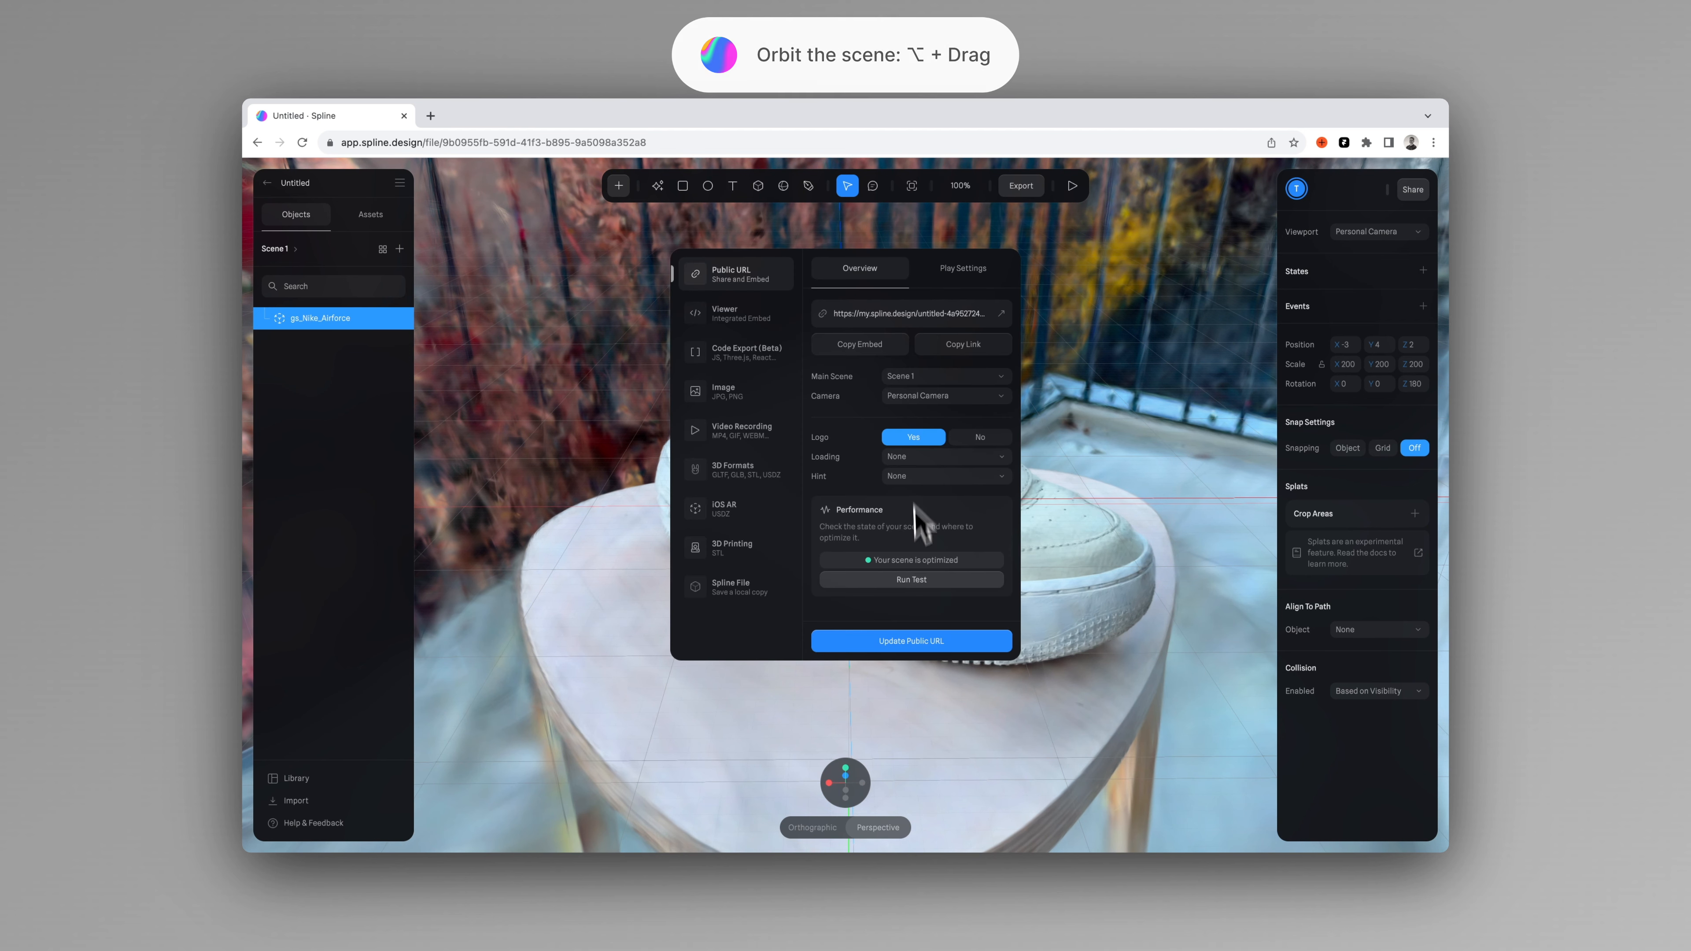
{"action": "left_click", "coordinate": [922, 577]}
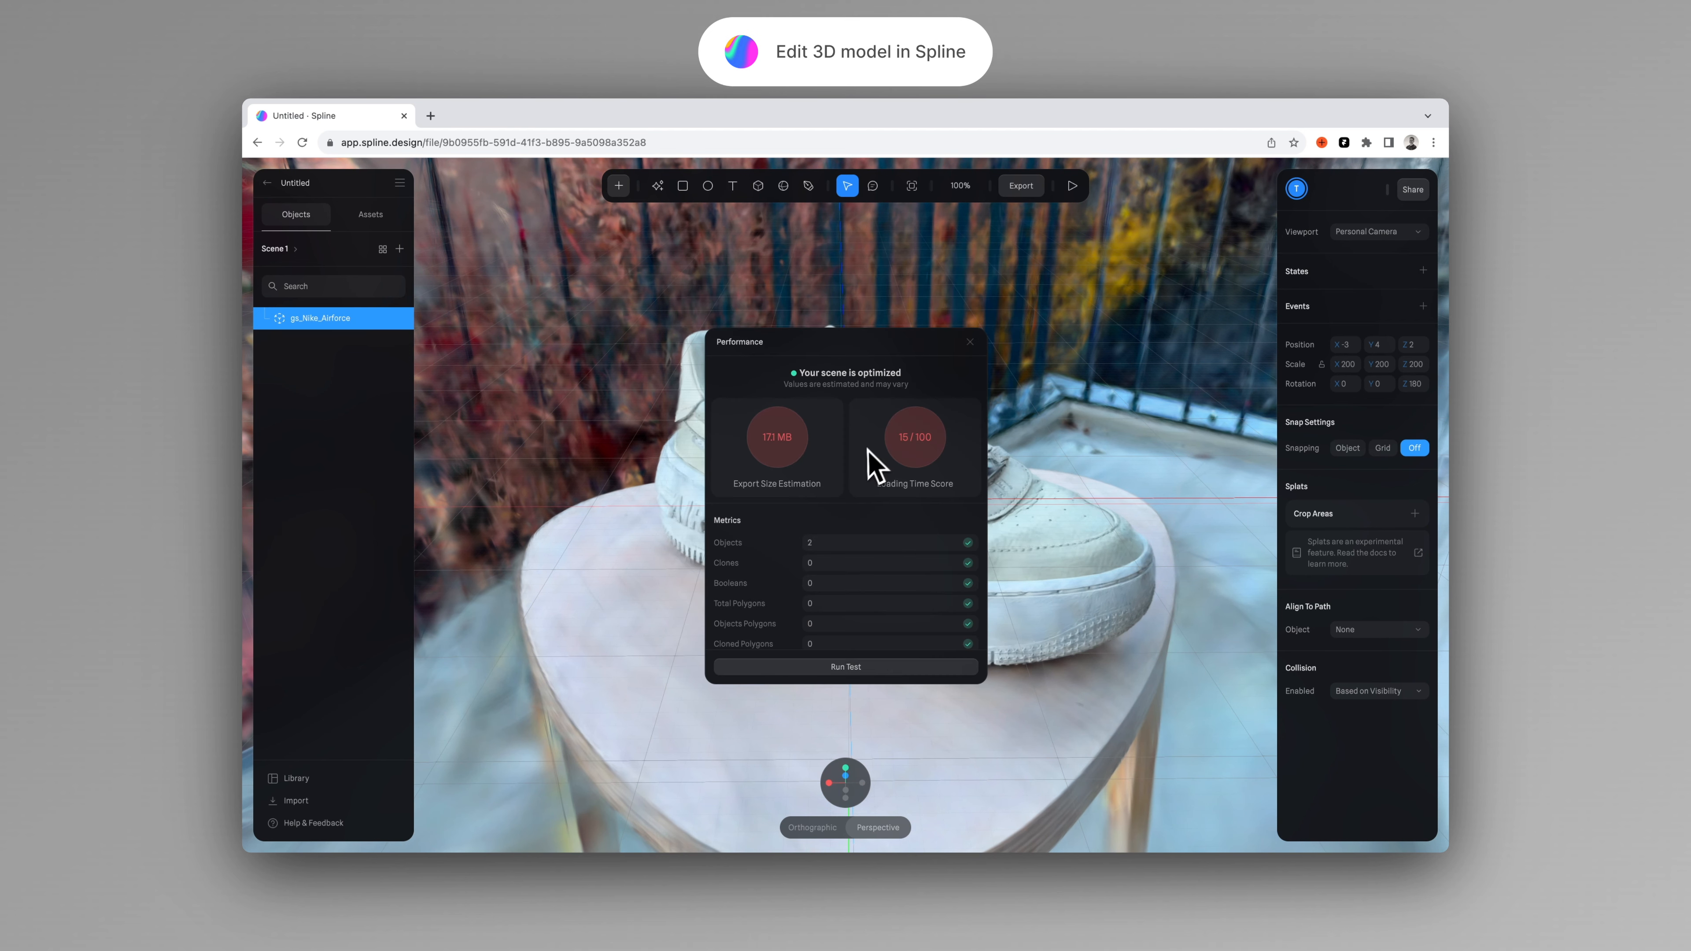
{"action": "left_click", "coordinate": [969, 341]}
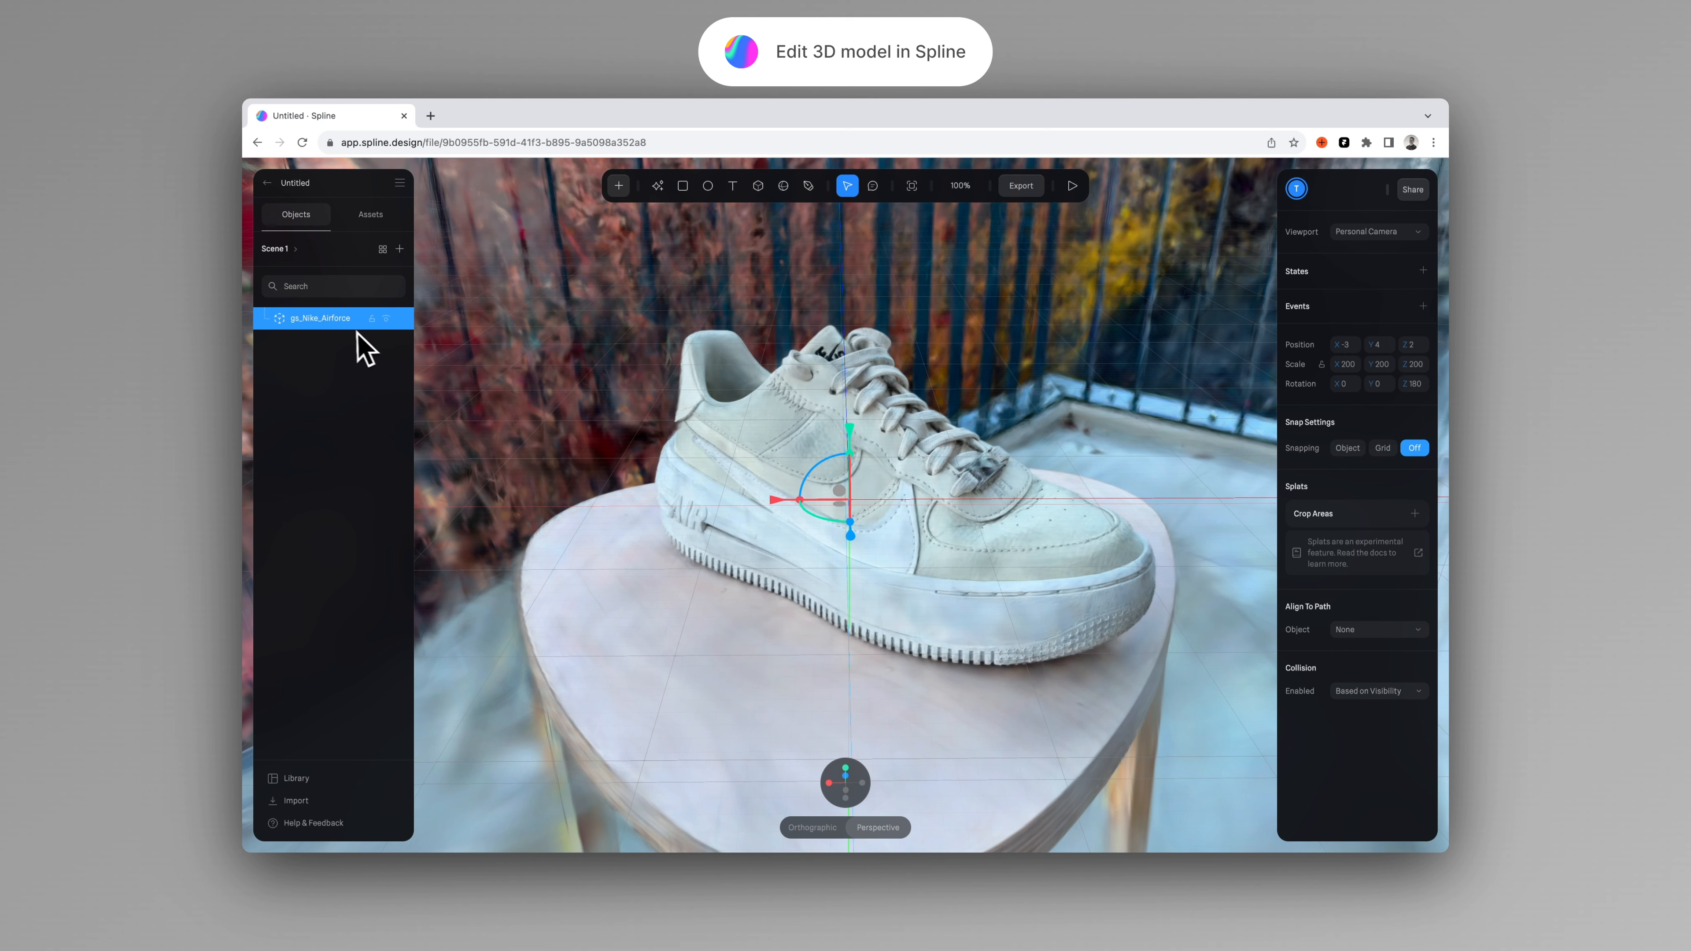
Add a Box crop area to the gs_Nike_Airforce splat.
{"action": "left_click", "coordinate": [1414, 513]}
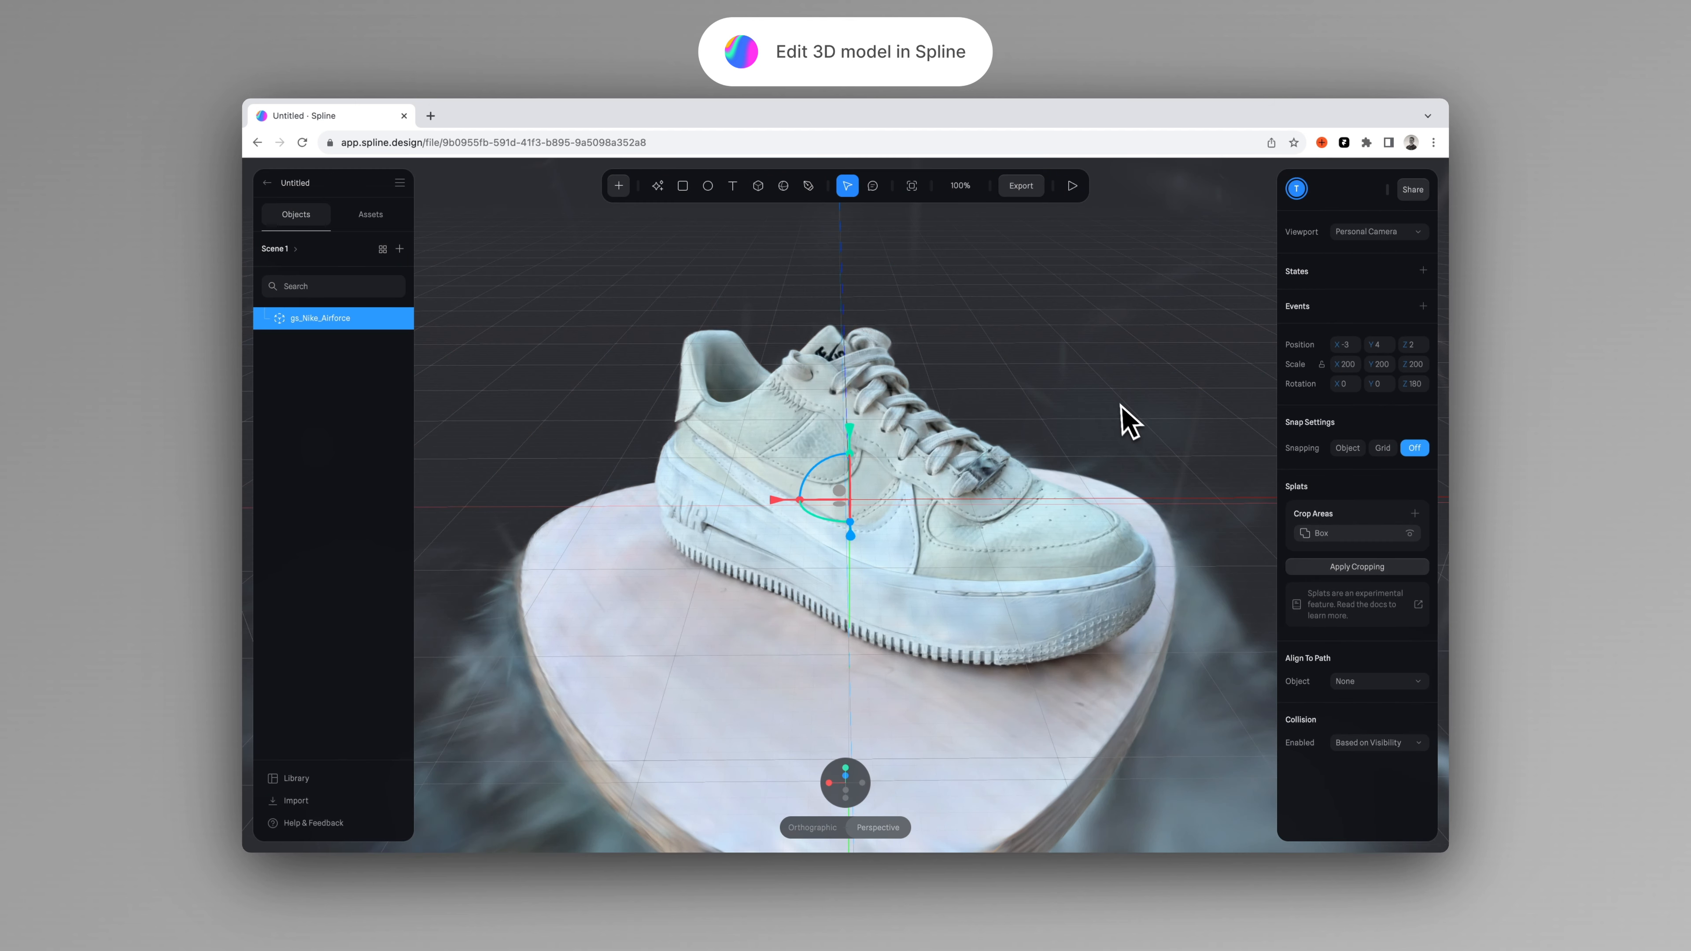
{"action": "scroll", "coordinate": [1112, 396], "scroll_direction": "down", "scroll_amount": 5}
{"action": "mouse_move", "coordinate": [1104, 386]}
{"action": "left_mouse_down", "text": "alt"}
{"action": "mouse_move", "coordinate": [1008, 382]}
{"action": "mouse_move", "coordinate": [1102, 381]}
{"action": "left_mouse_up", "text": "alt"}
Run the performance test again on the cropped scene and close its report.
{"action": "left_click", "coordinate": [1020, 186]}
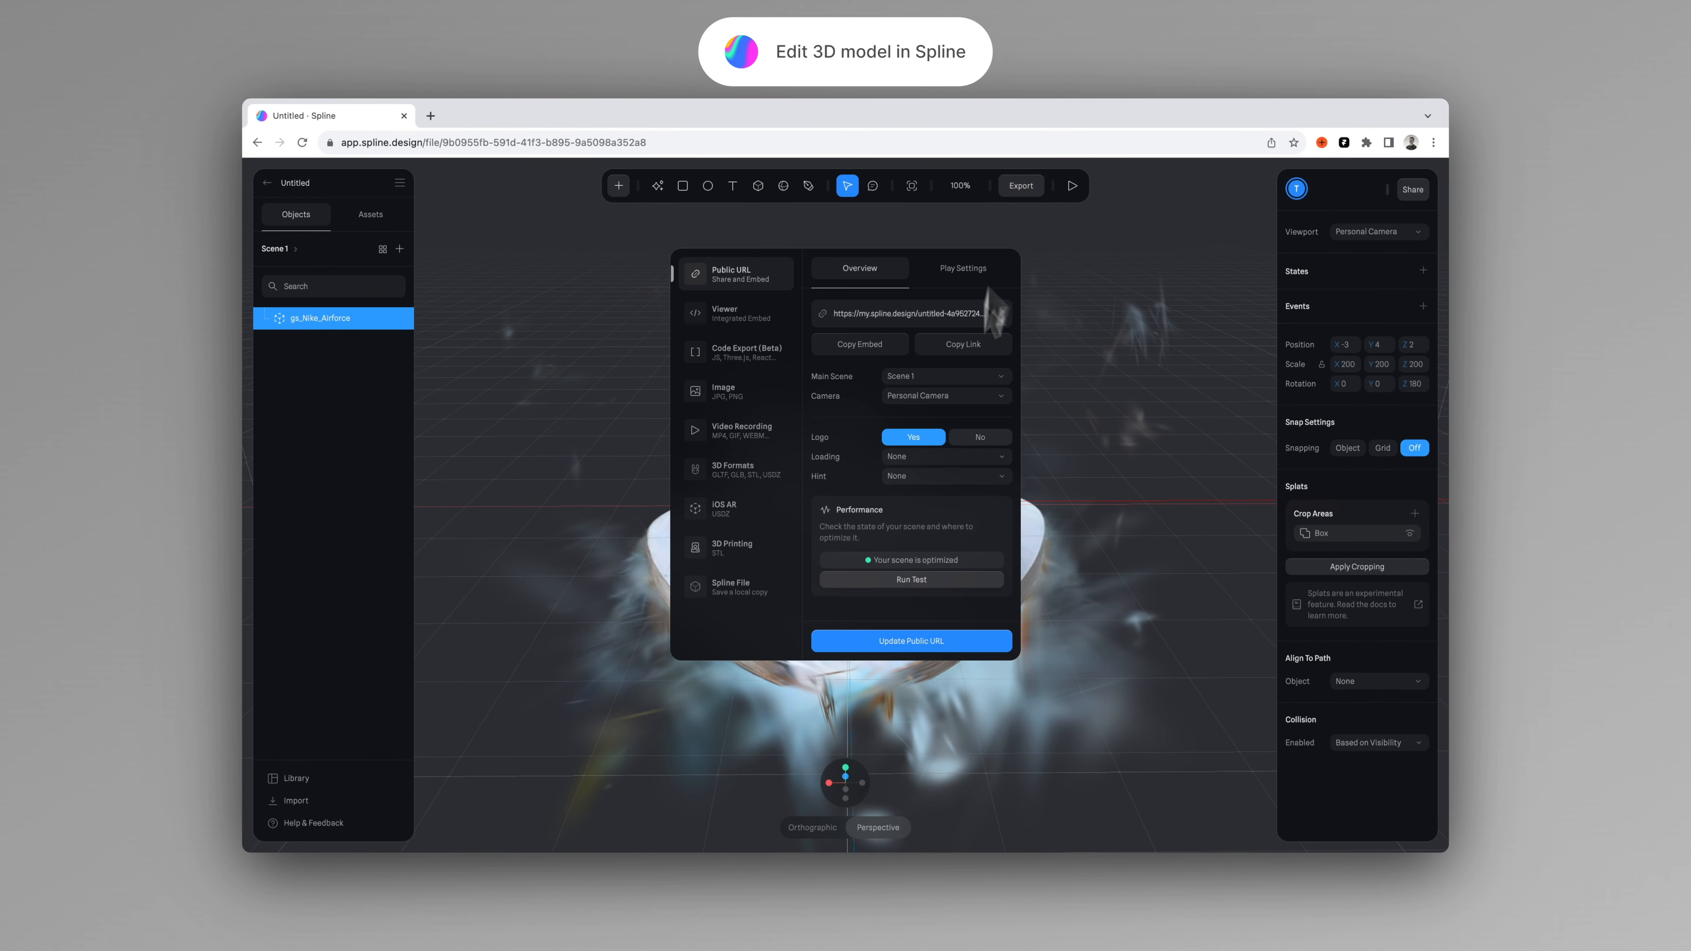
{"action": "left_click", "coordinate": [941, 578]}
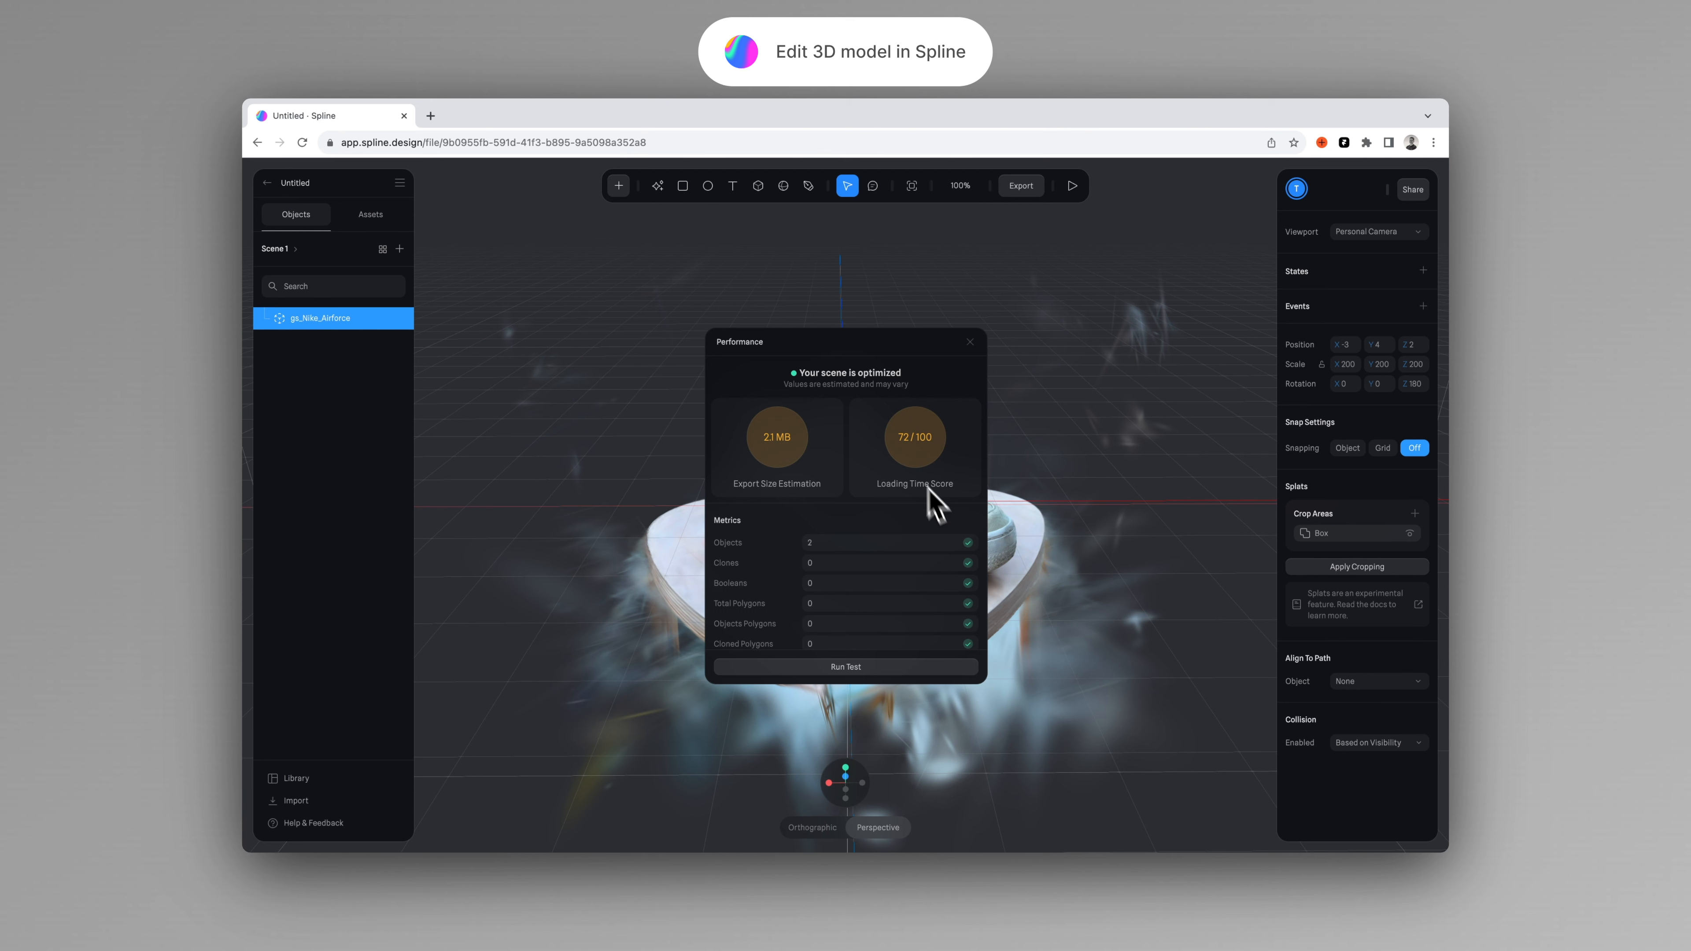
{"action": "left_click", "coordinate": [969, 342]}
Shift the Box crop area to a center Y of -0.20 and compare the Exclude crop mode with Include, keeping Include.
{"action": "right_click_drag", "start_coordinate": [1012, 464], "coordinate": [1019, 416]}
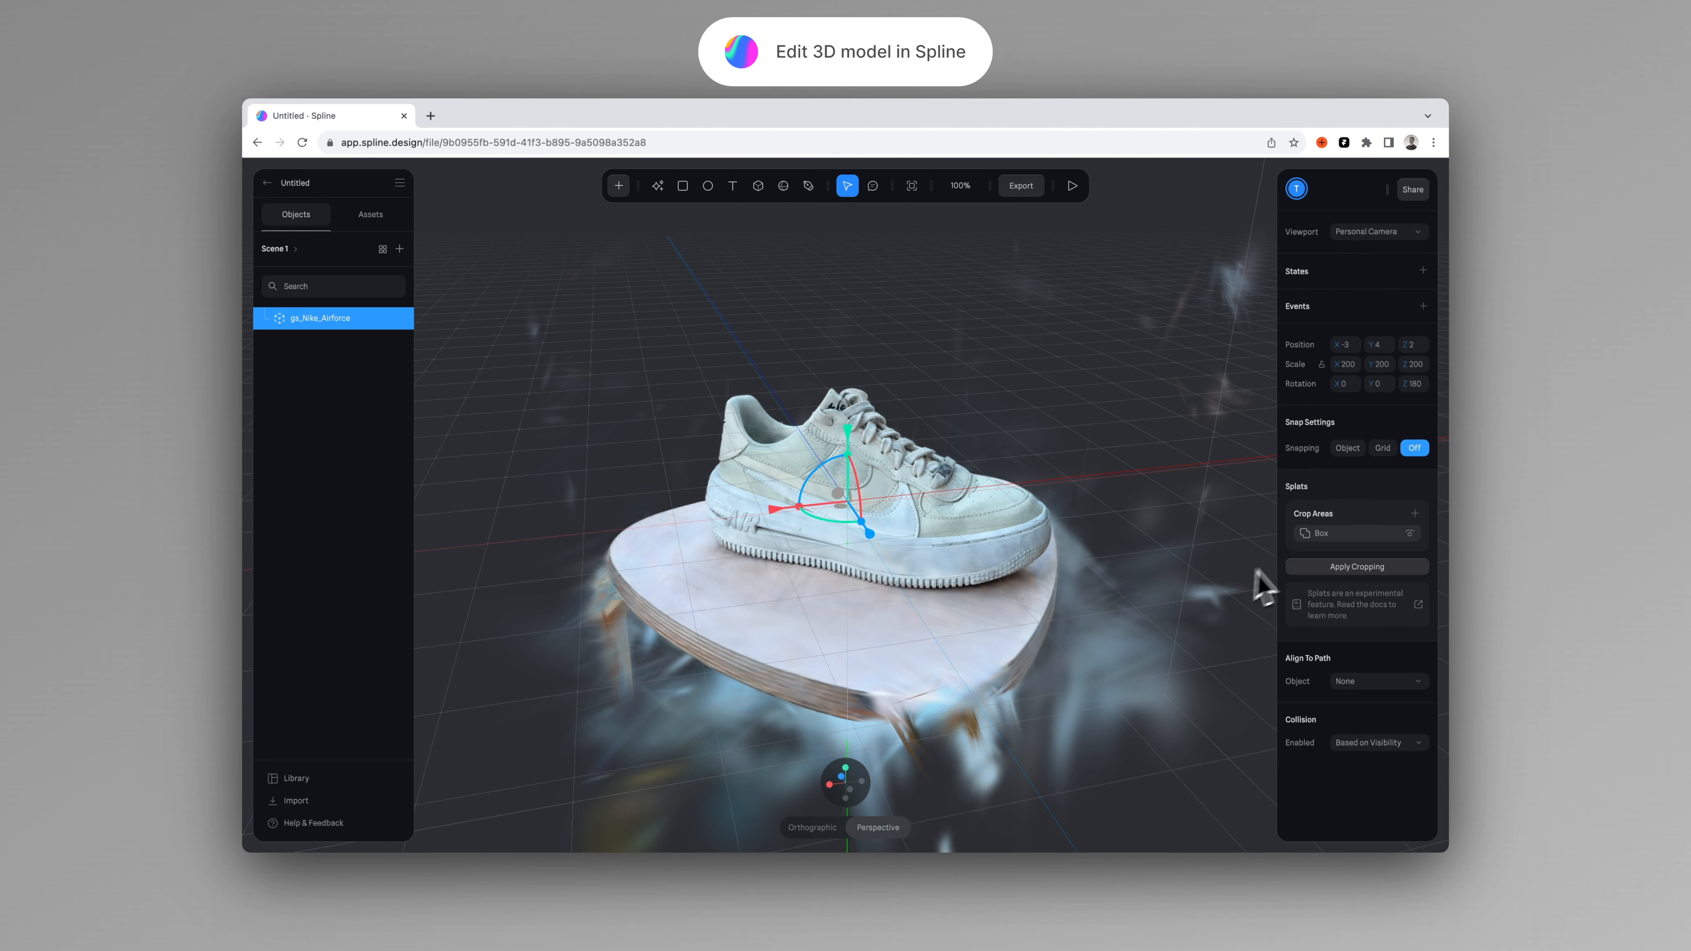
{"action": "left_click", "coordinate": [1312, 535]}
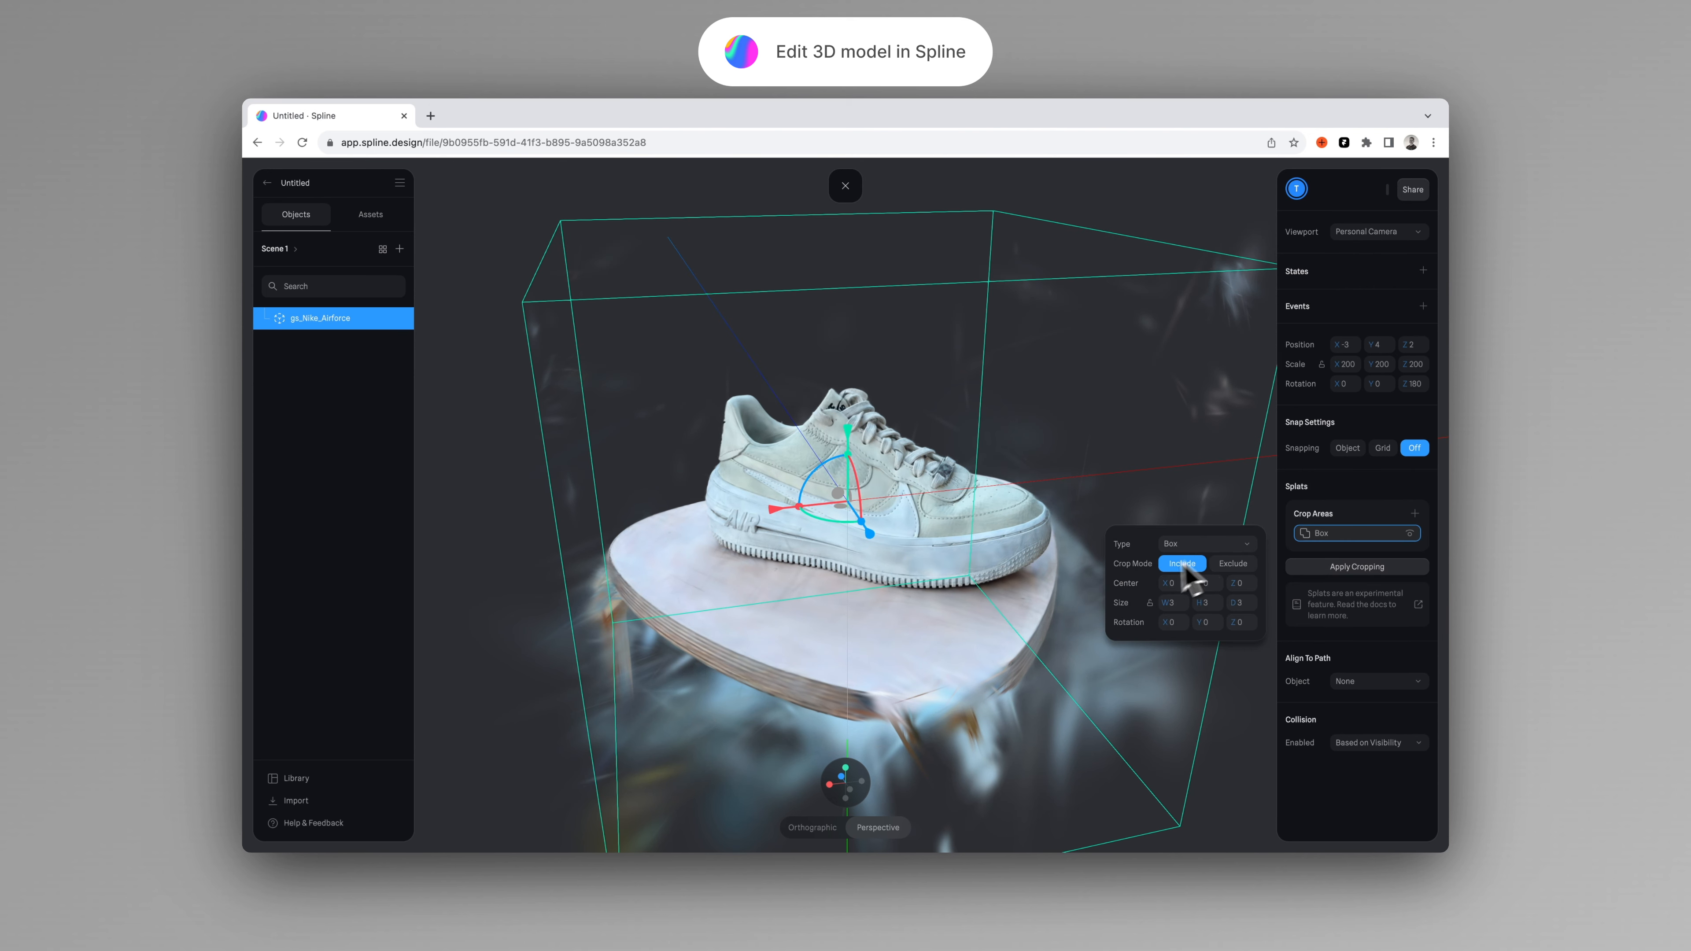
{"action": "left_click_drag", "start_coordinate": [849, 460], "coordinate": [922, 432]}
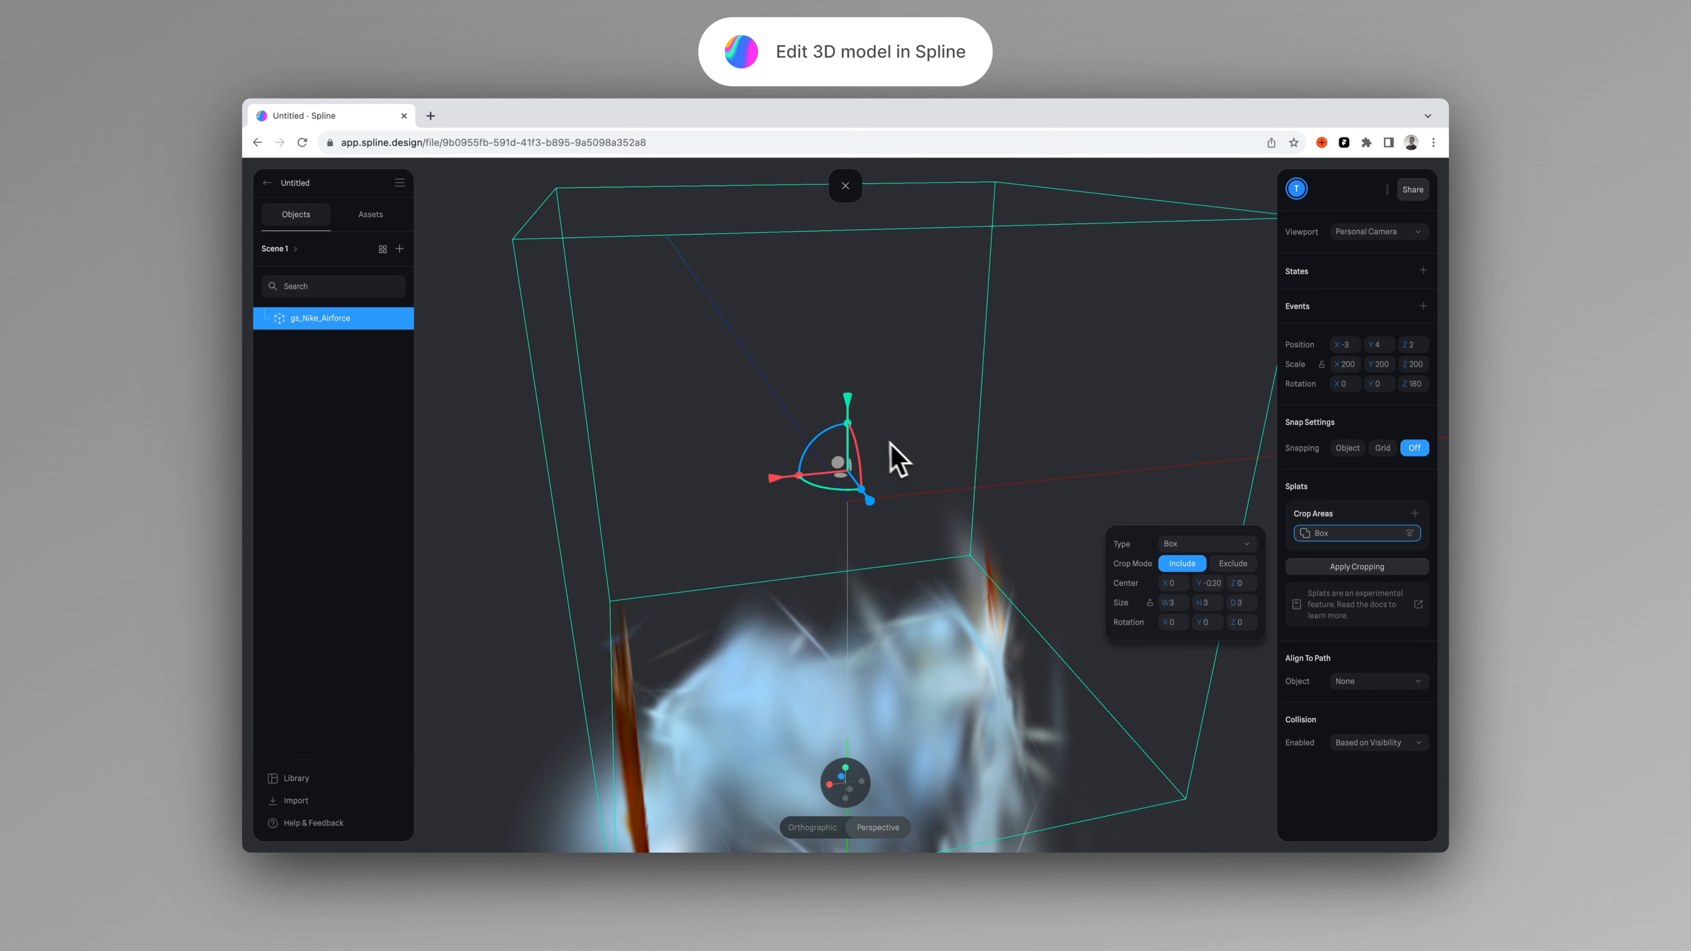
{"action": "left_click", "coordinate": [1233, 564]}
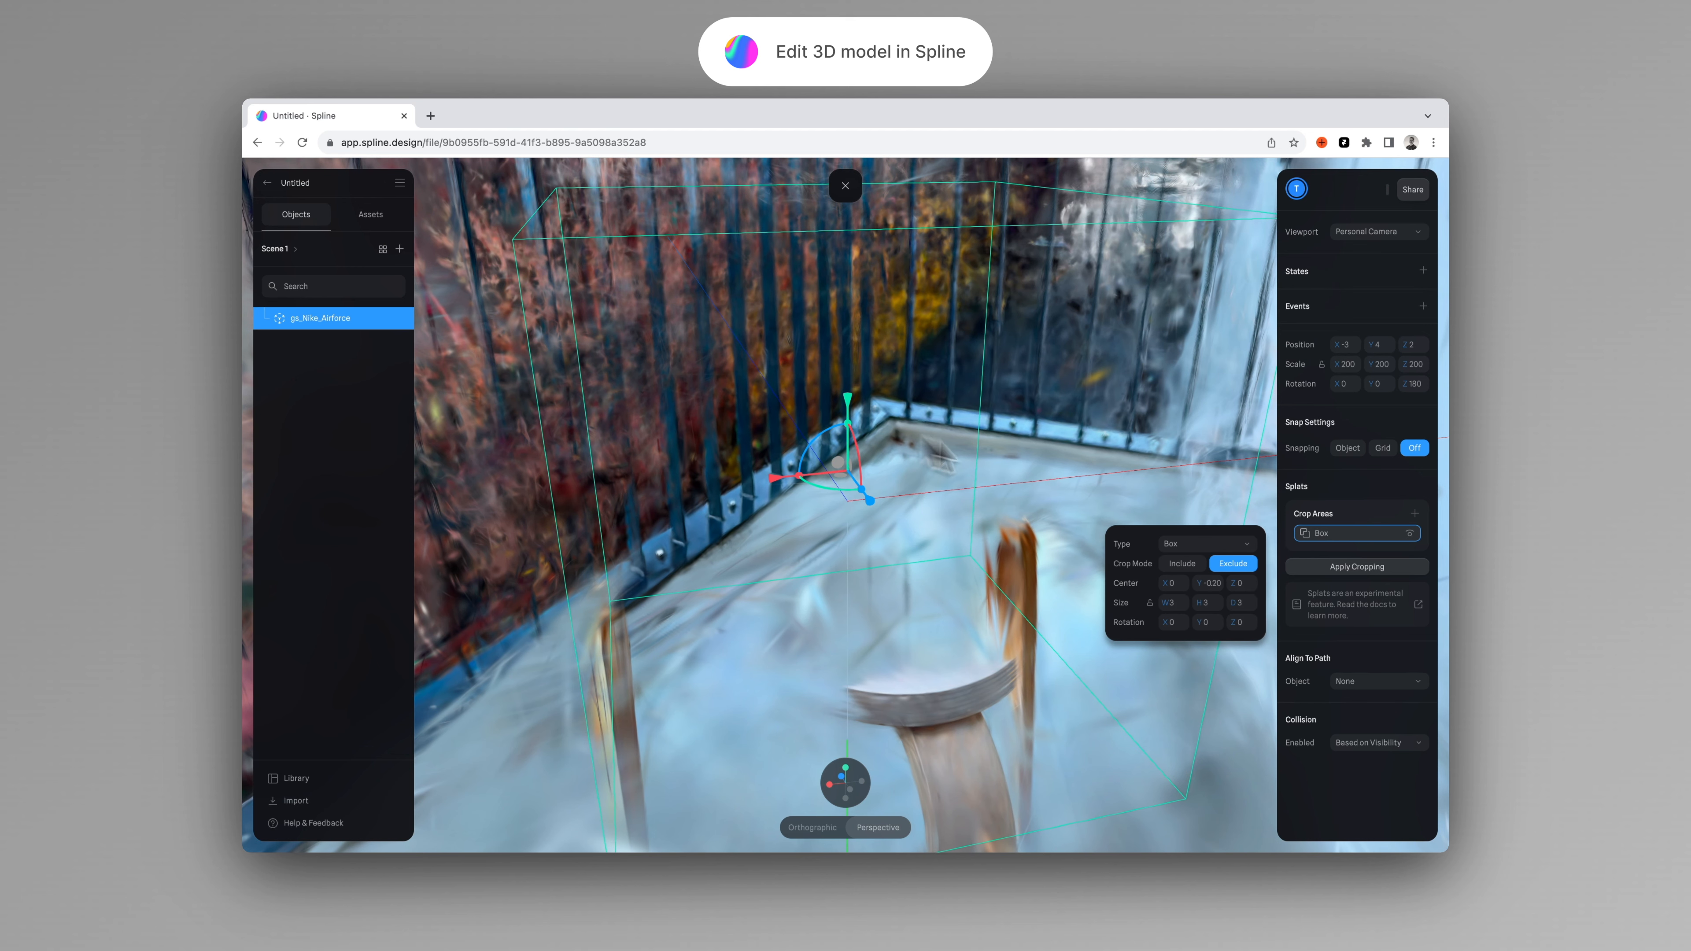
{"action": "left_click", "coordinate": [1182, 565]}
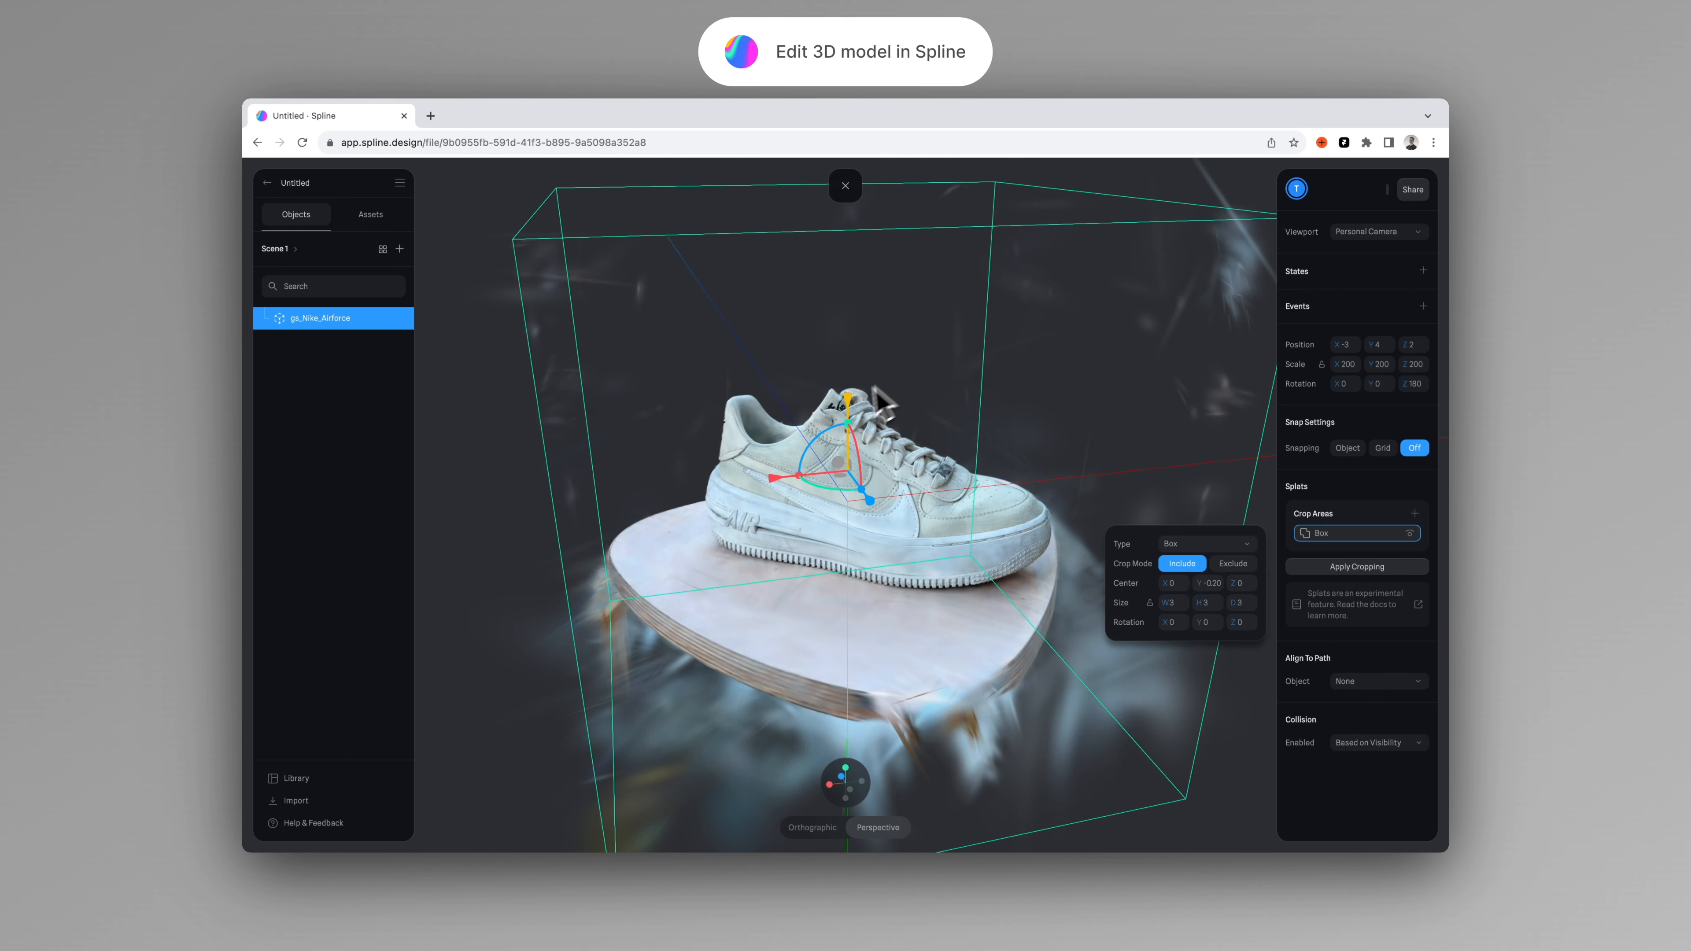
Shrink the crop box to about height 0.96 and depth 2.76 and shift its center to about Y -0.18.
{"action": "left_click_drag", "start_coordinate": [847, 404], "coordinate": [855, 360]}
{"action": "mouse_move", "coordinate": [872, 457]}
{"action": "left_mouse_down"}
{"action": "mouse_move", "coordinate": [886, 487]}
{"action": "mouse_move", "coordinate": [848, 451]}
{"action": "mouse_move", "coordinate": [856, 418]}
{"action": "mouse_move", "coordinate": [860, 435]}
{"action": "left_mouse_up"}
{"action": "mouse_move", "coordinate": [843, 375]}
{"action": "left_mouse_down"}
{"action": "mouse_move", "coordinate": [847, 393]}
{"action": "mouse_move", "coordinate": [847, 375]}
{"action": "left_mouse_up"}
{"action": "left_click_drag", "start_coordinate": [868, 266], "coordinate": [860, 241], "text": "alt"}
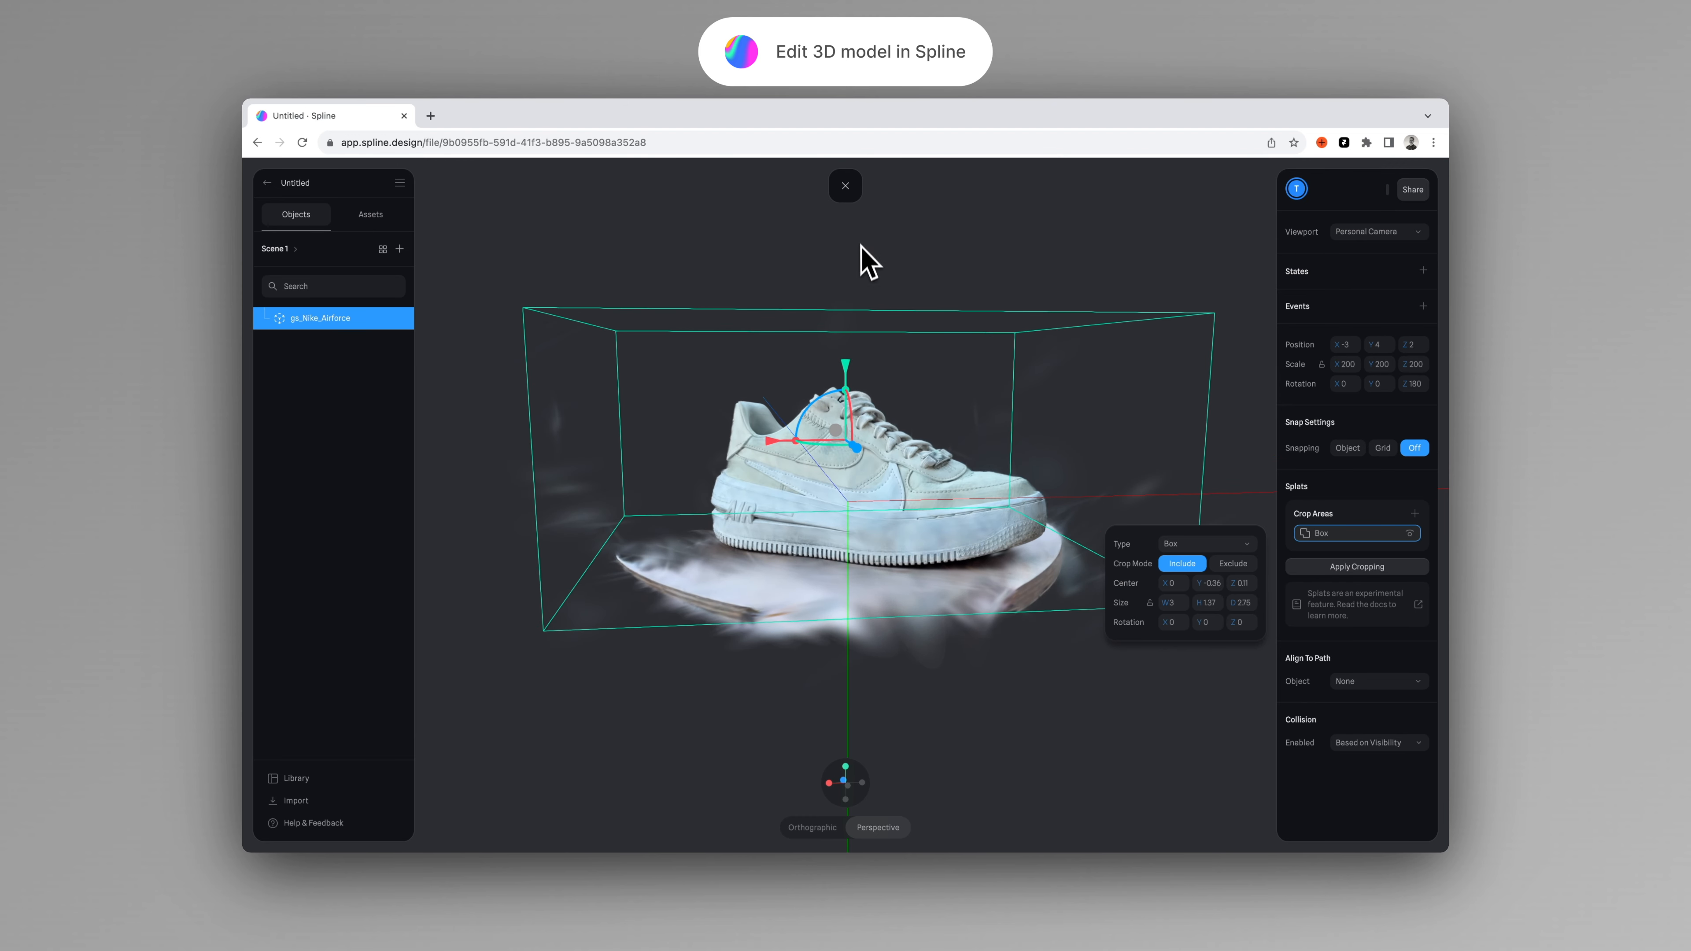
{"action": "left_click_drag", "start_coordinate": [848, 392], "coordinate": [854, 419]}
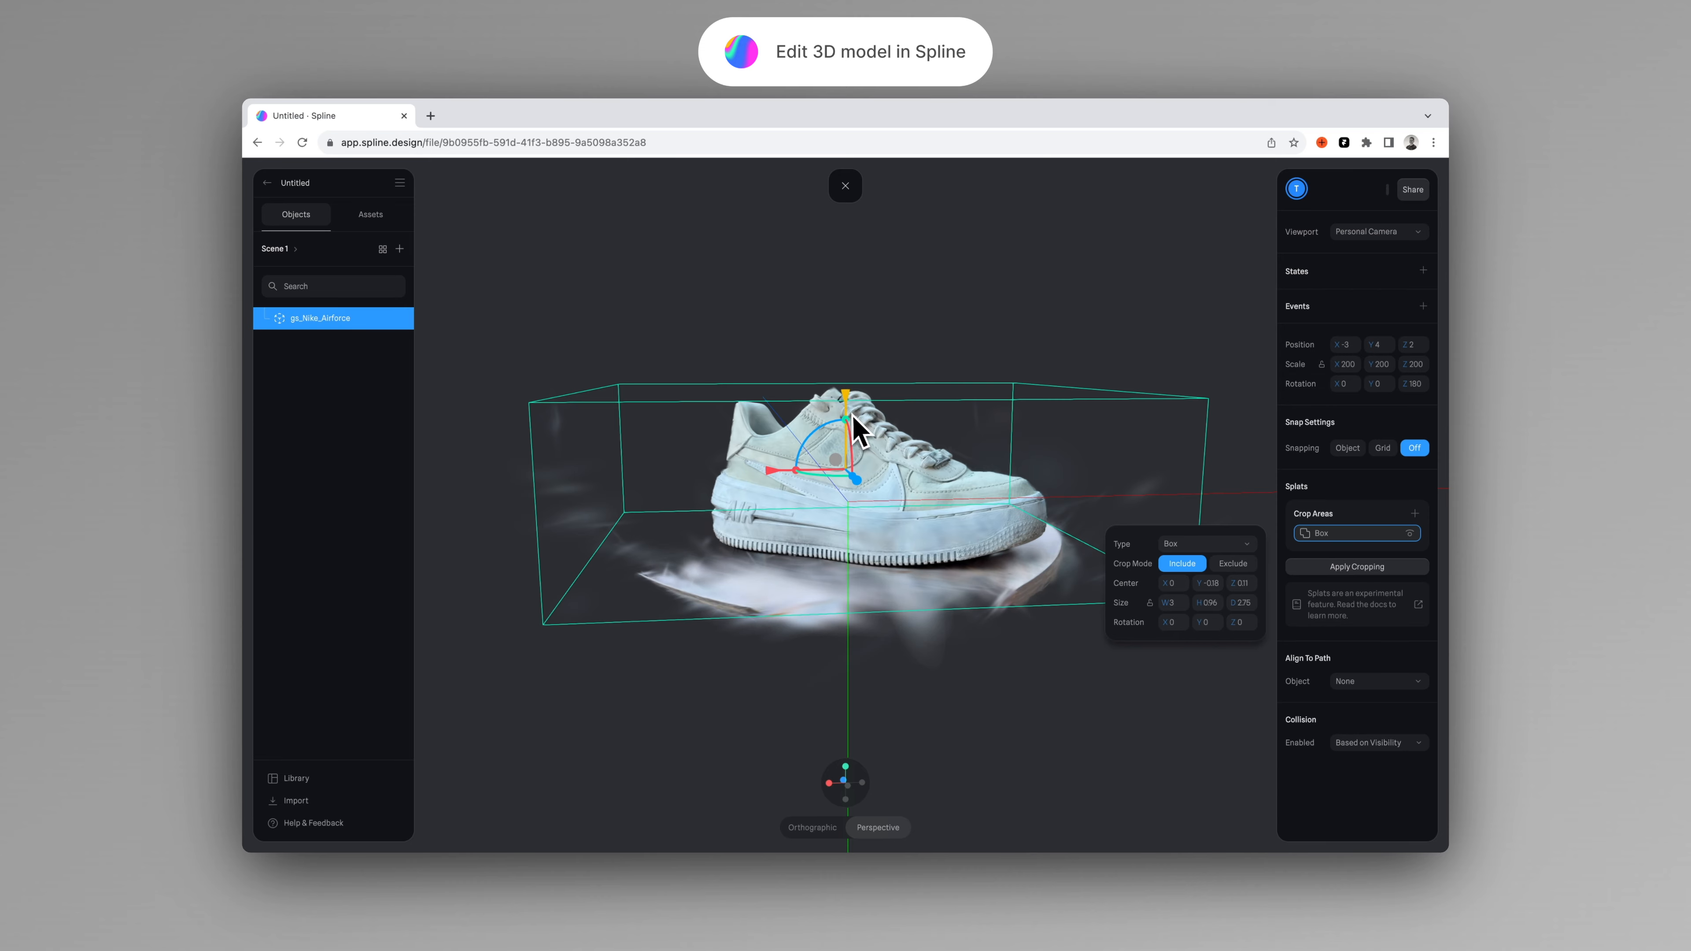
Rotate the crop box about 32° around Y, tighten it around the shoe to about 2.47 × 0.96 × 1.24 and apply the cropping.
{"action": "left_click_drag", "start_coordinate": [849, 400], "coordinate": [853, 464]}
{"action": "mouse_move", "coordinate": [889, 529]}
{"action": "left_mouse_down"}
{"action": "mouse_move", "coordinate": [861, 540]}
{"action": "mouse_move", "coordinate": [875, 546]}
{"action": "mouse_move", "coordinate": [876, 513]}
{"action": "left_mouse_up"}
{"action": "left_click_drag", "start_coordinate": [765, 336], "coordinate": [787, 373], "text": "alt"}
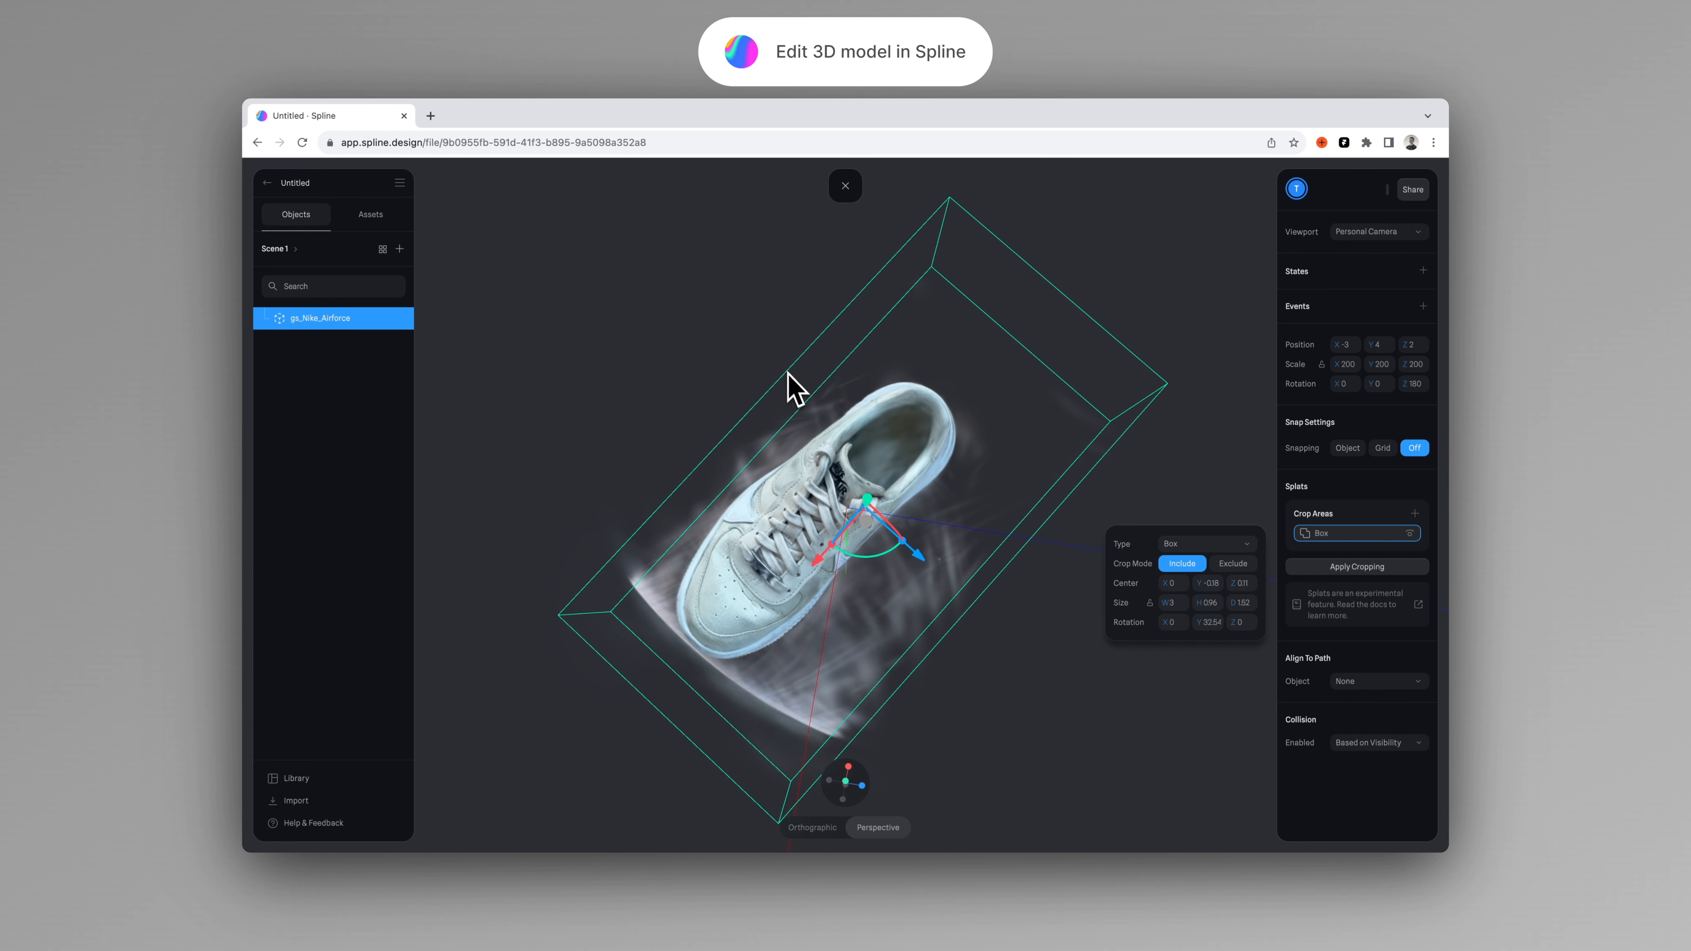
{"action": "left_click_drag", "start_coordinate": [903, 550], "coordinate": [790, 368]}
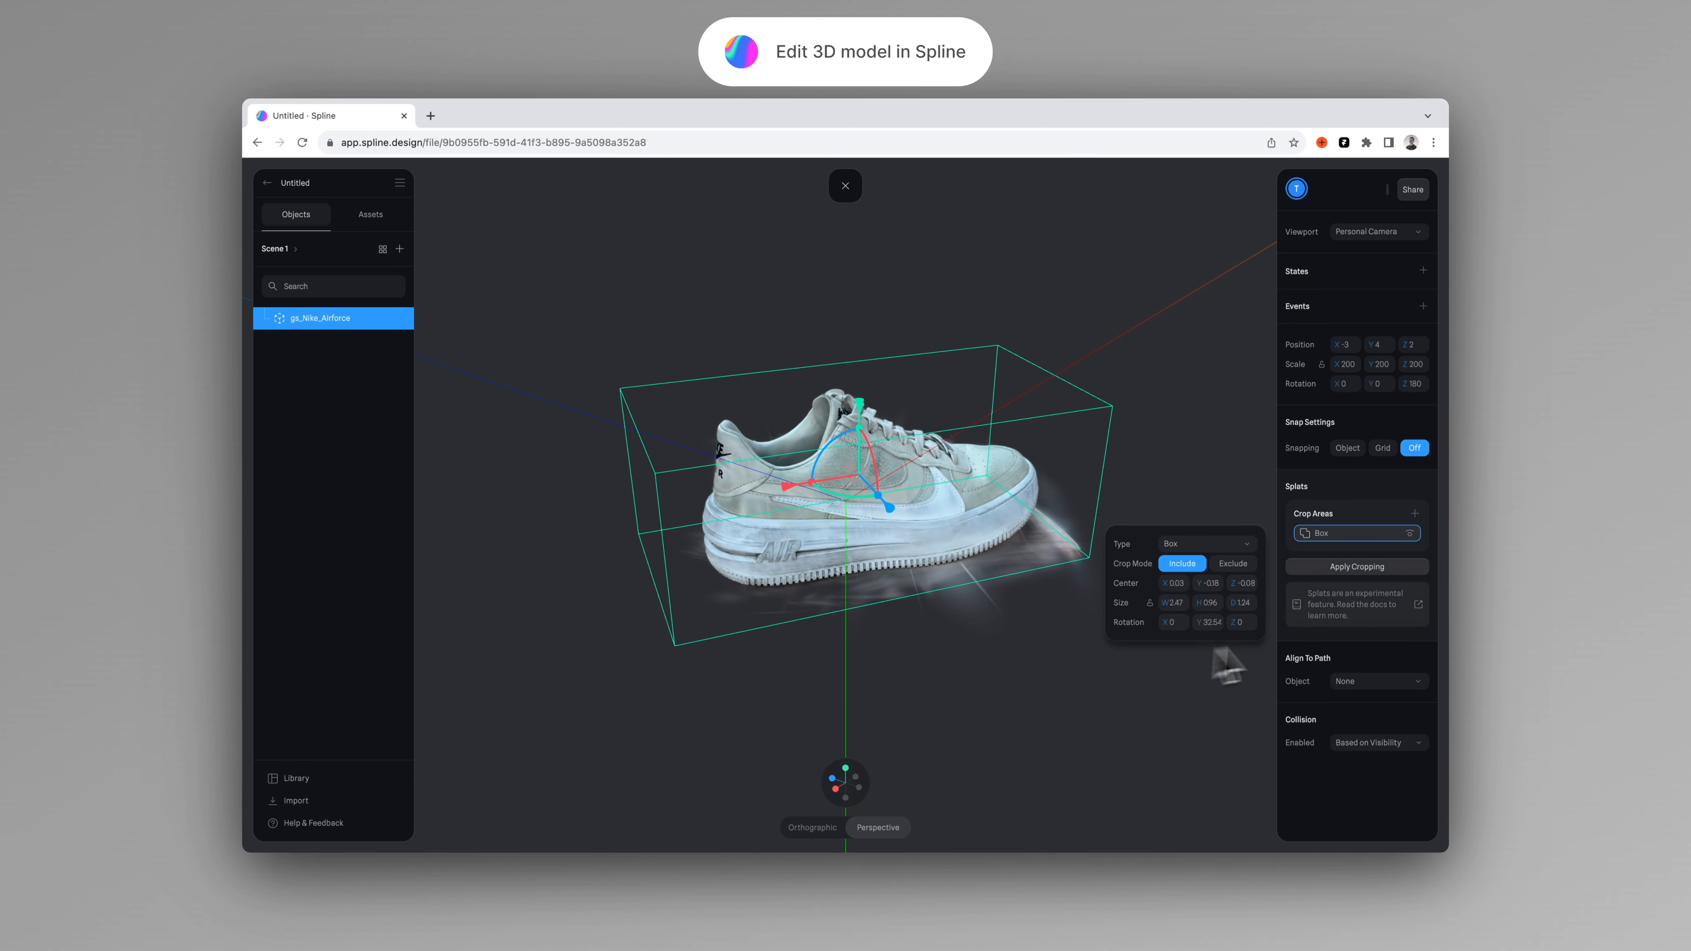
{"action": "left_click", "coordinate": [1358, 568]}
Run the performance test on the tightly cropped shoe and close its report.
{"action": "left_click_drag", "start_coordinate": [1165, 557], "coordinate": [1107, 537], "text": "alt"}
{"action": "left_click", "coordinate": [1024, 190]}
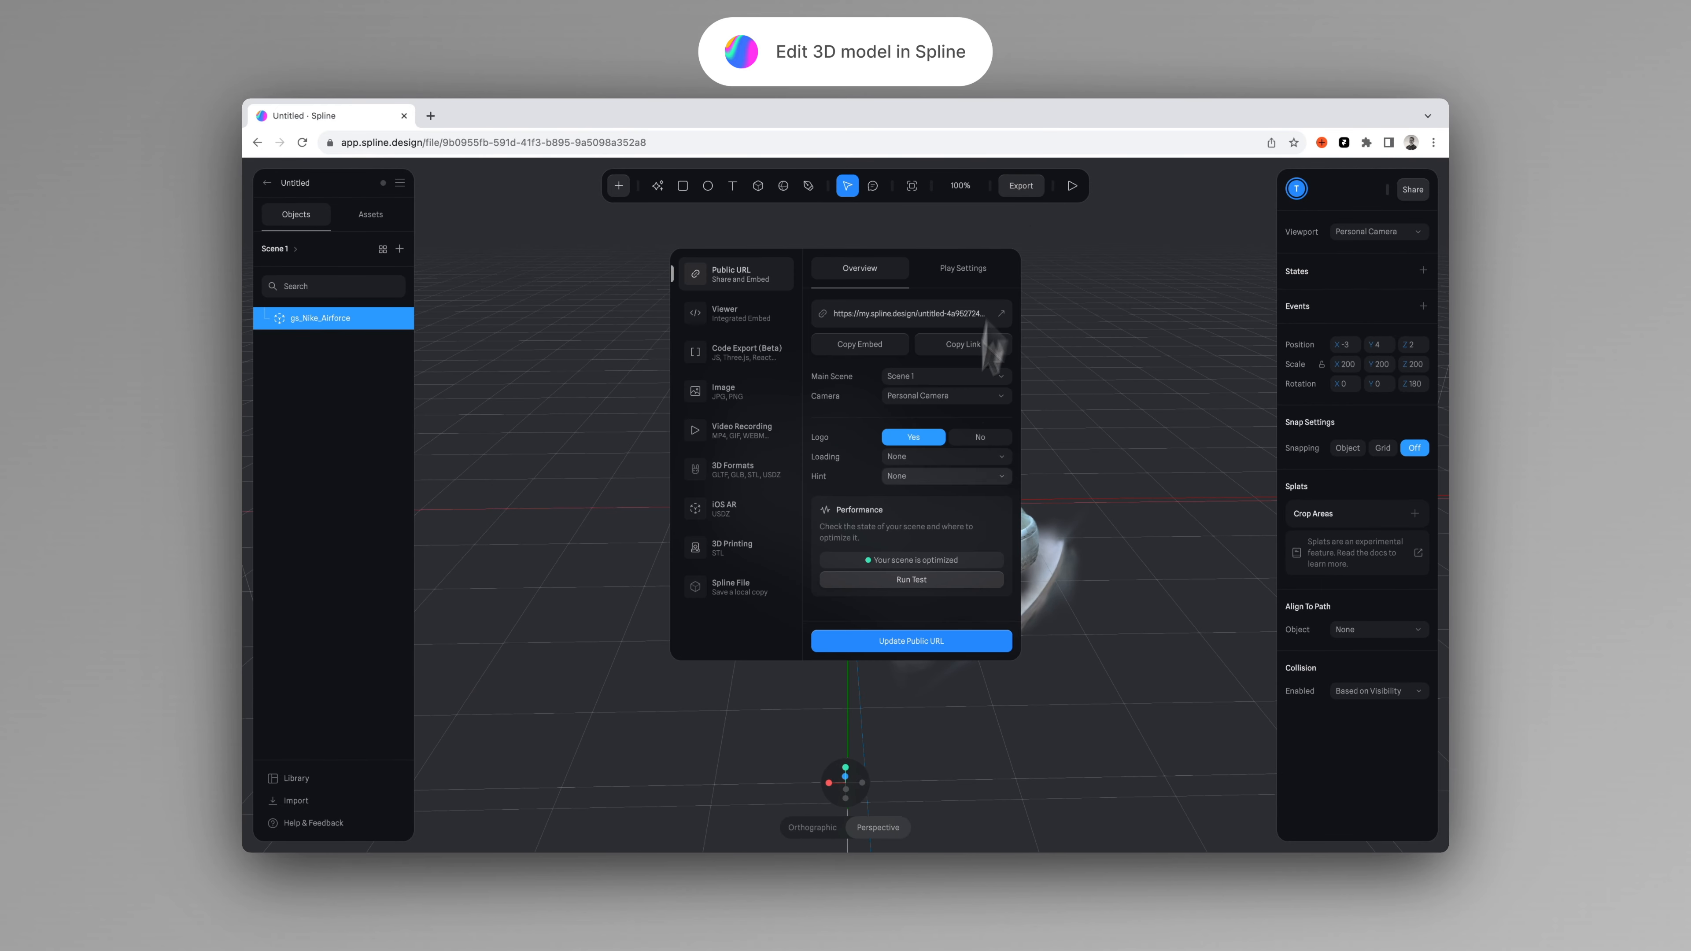
{"action": "left_click", "coordinate": [950, 583]}
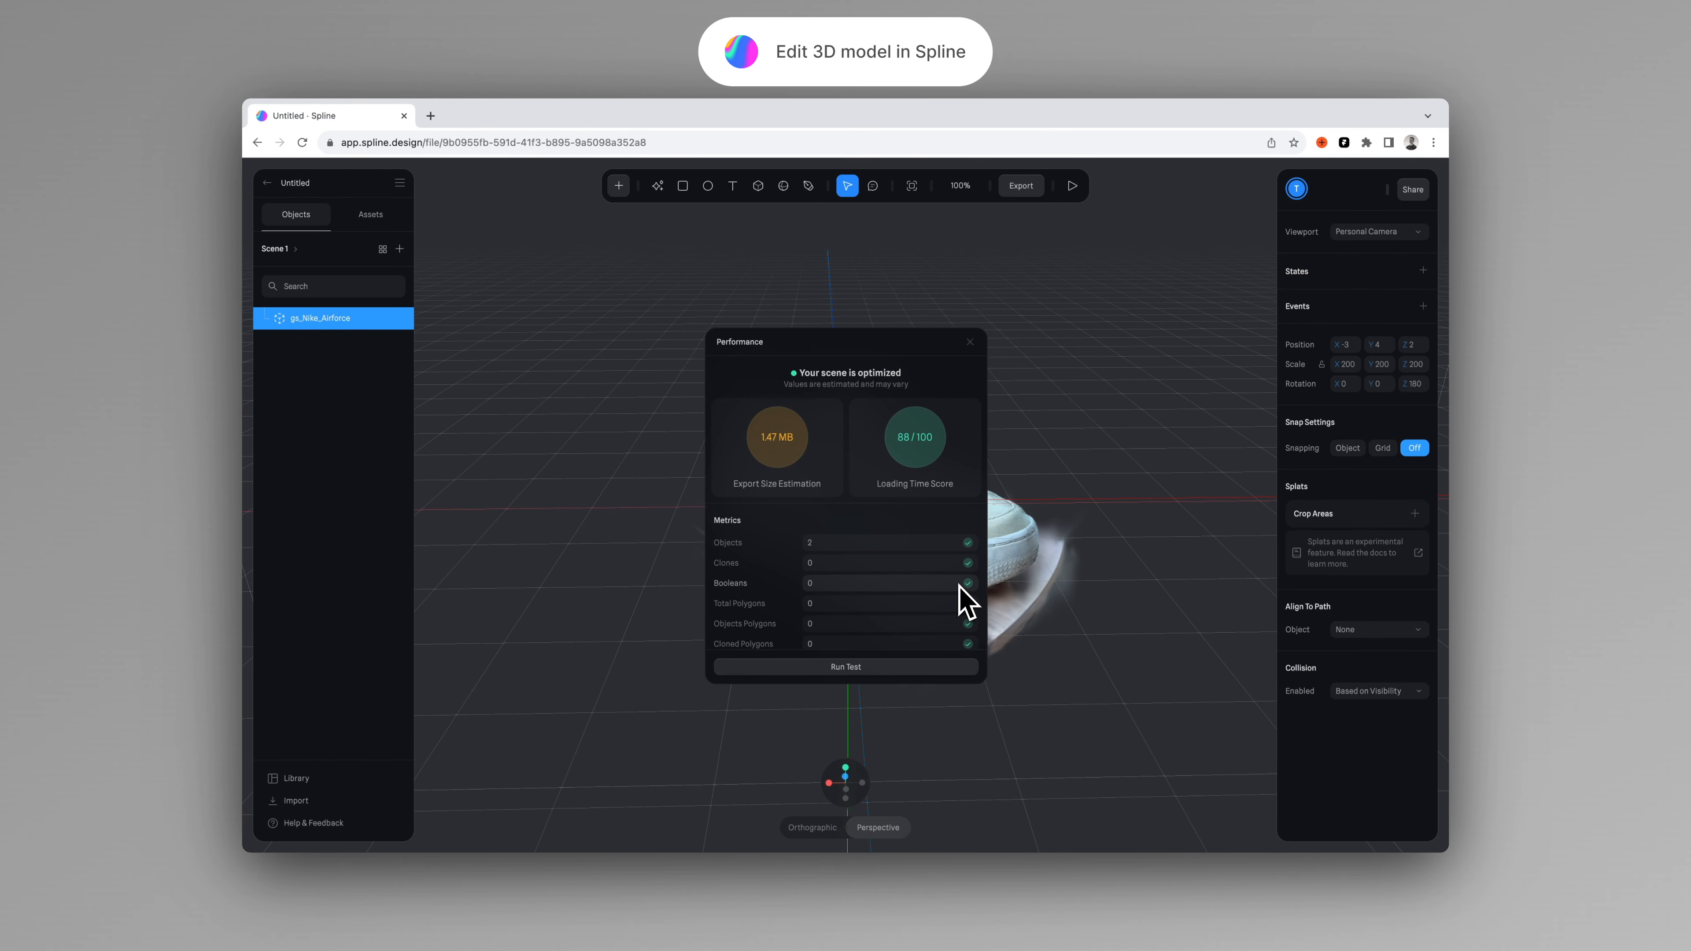
{"action": "left_click", "coordinate": [970, 341]}
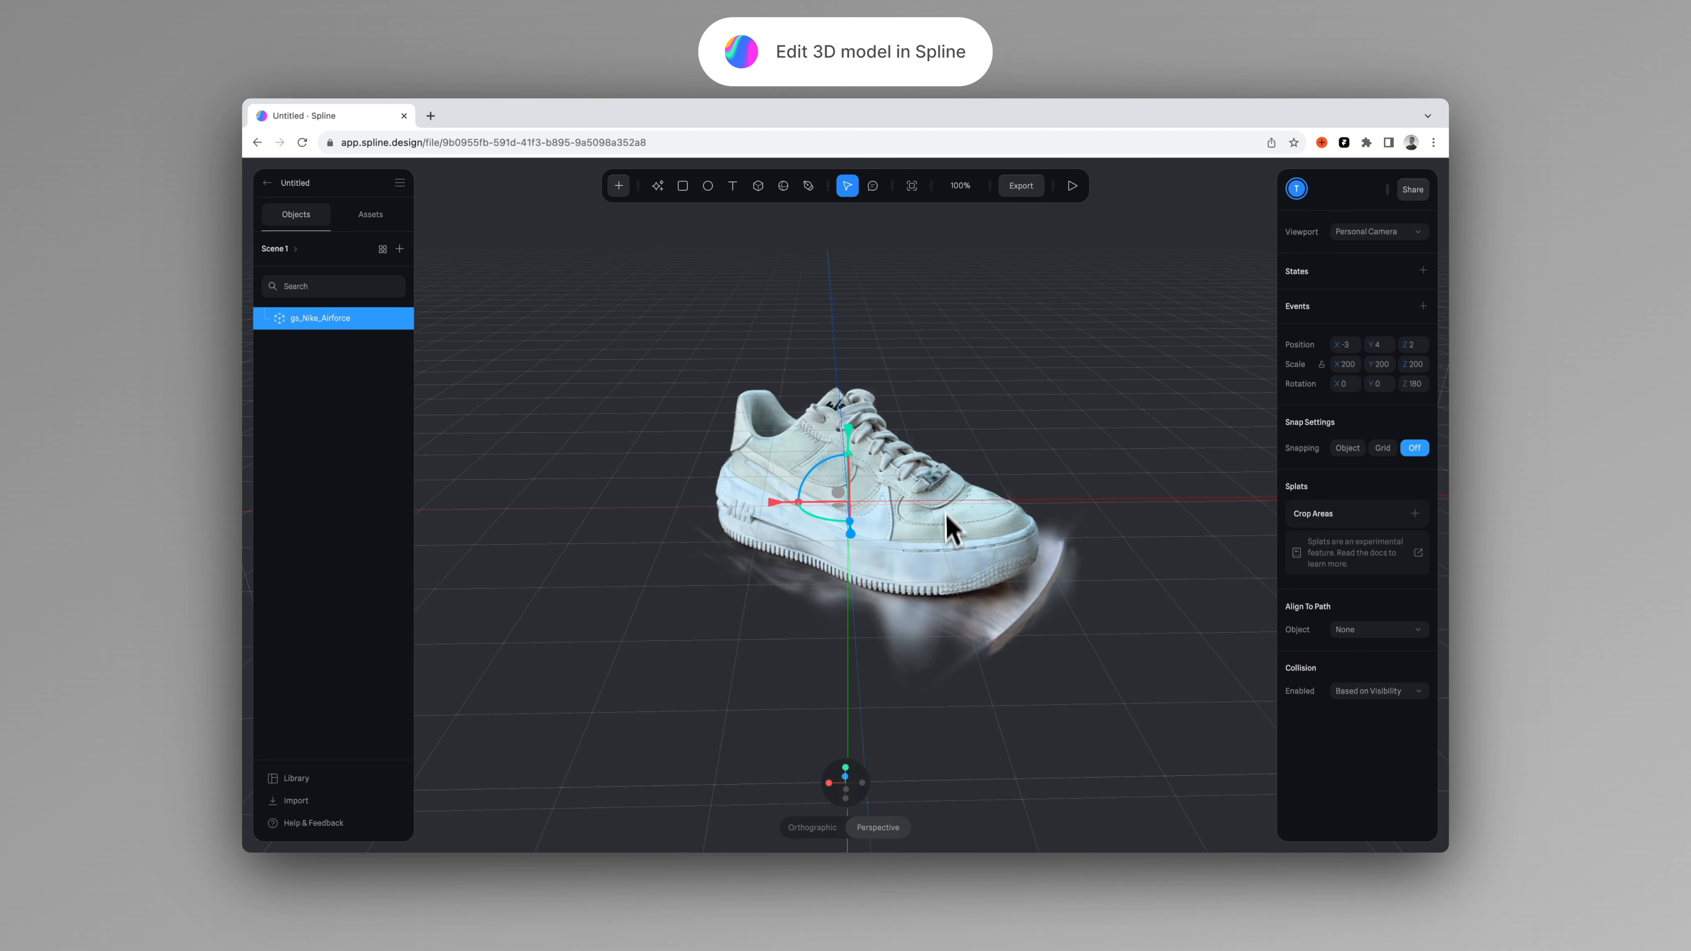
Add a new Box crop area in Exclude mode, flattened to about height 0.72 and lowered to center Y 0.66.
{"action": "left_click_drag", "start_coordinate": [966, 447], "coordinate": [975, 415], "text": "alt"}
{"action": "mouse_move", "coordinate": [1105, 411]}
{"action": "left_mouse_down", "text": "alt"}
{"action": "mouse_move", "coordinate": [963, 407]}
{"action": "mouse_move", "coordinate": [1102, 424]}
{"action": "left_mouse_up", "text": "alt"}
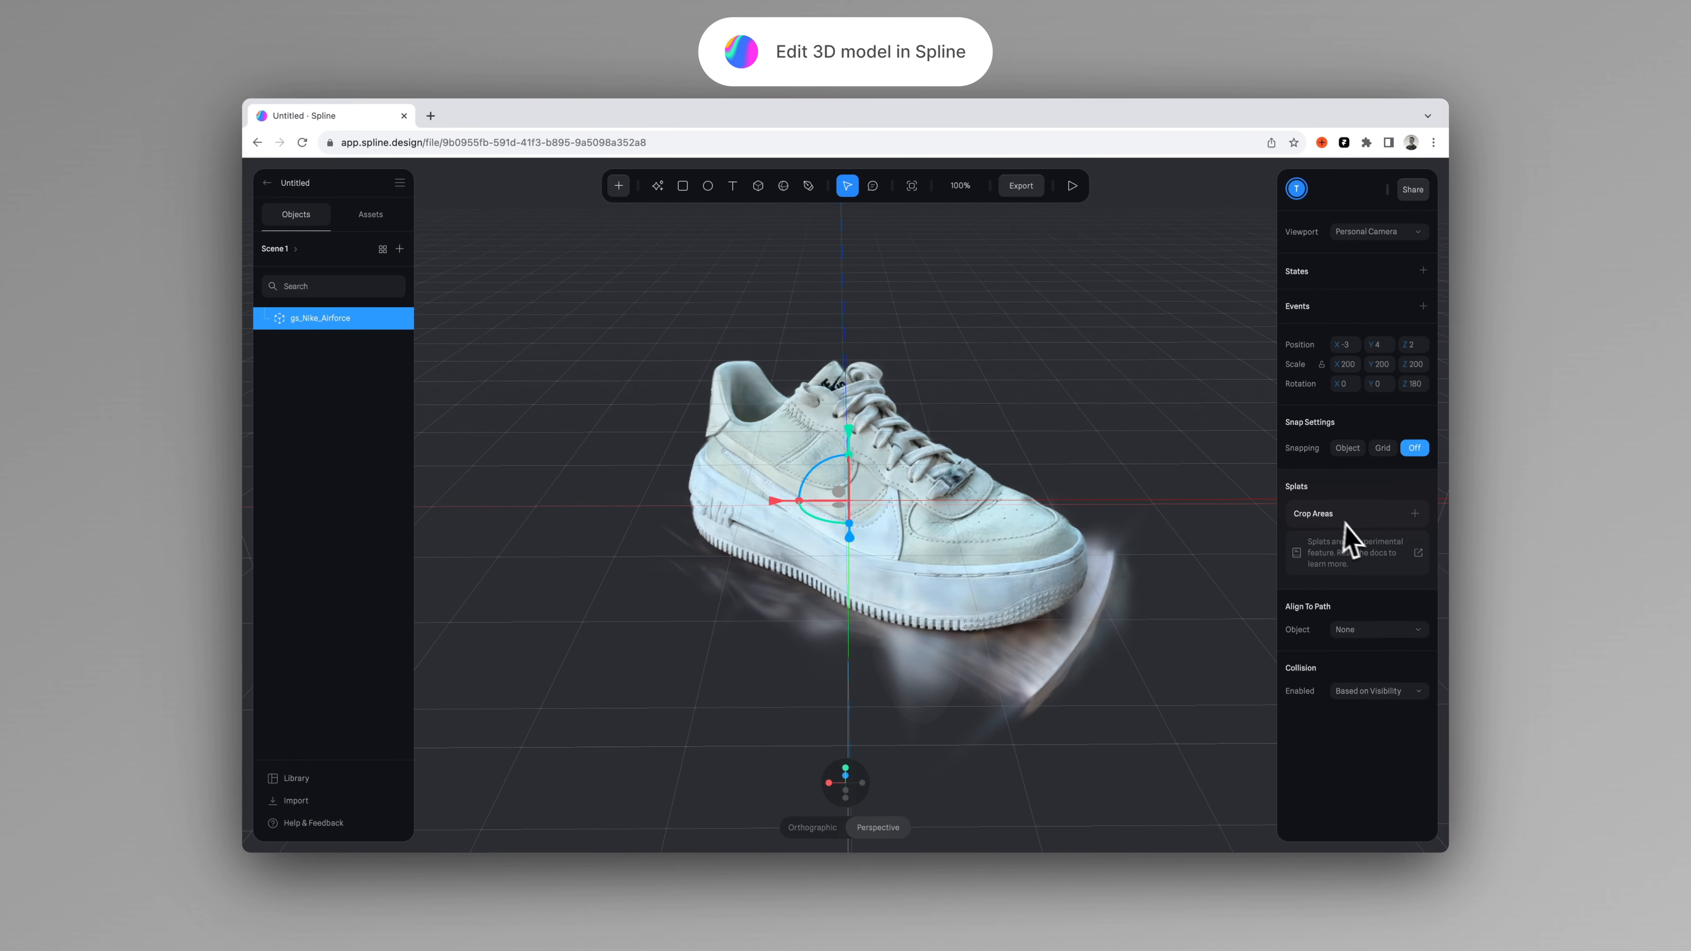
{"action": "left_click", "coordinate": [1414, 514]}
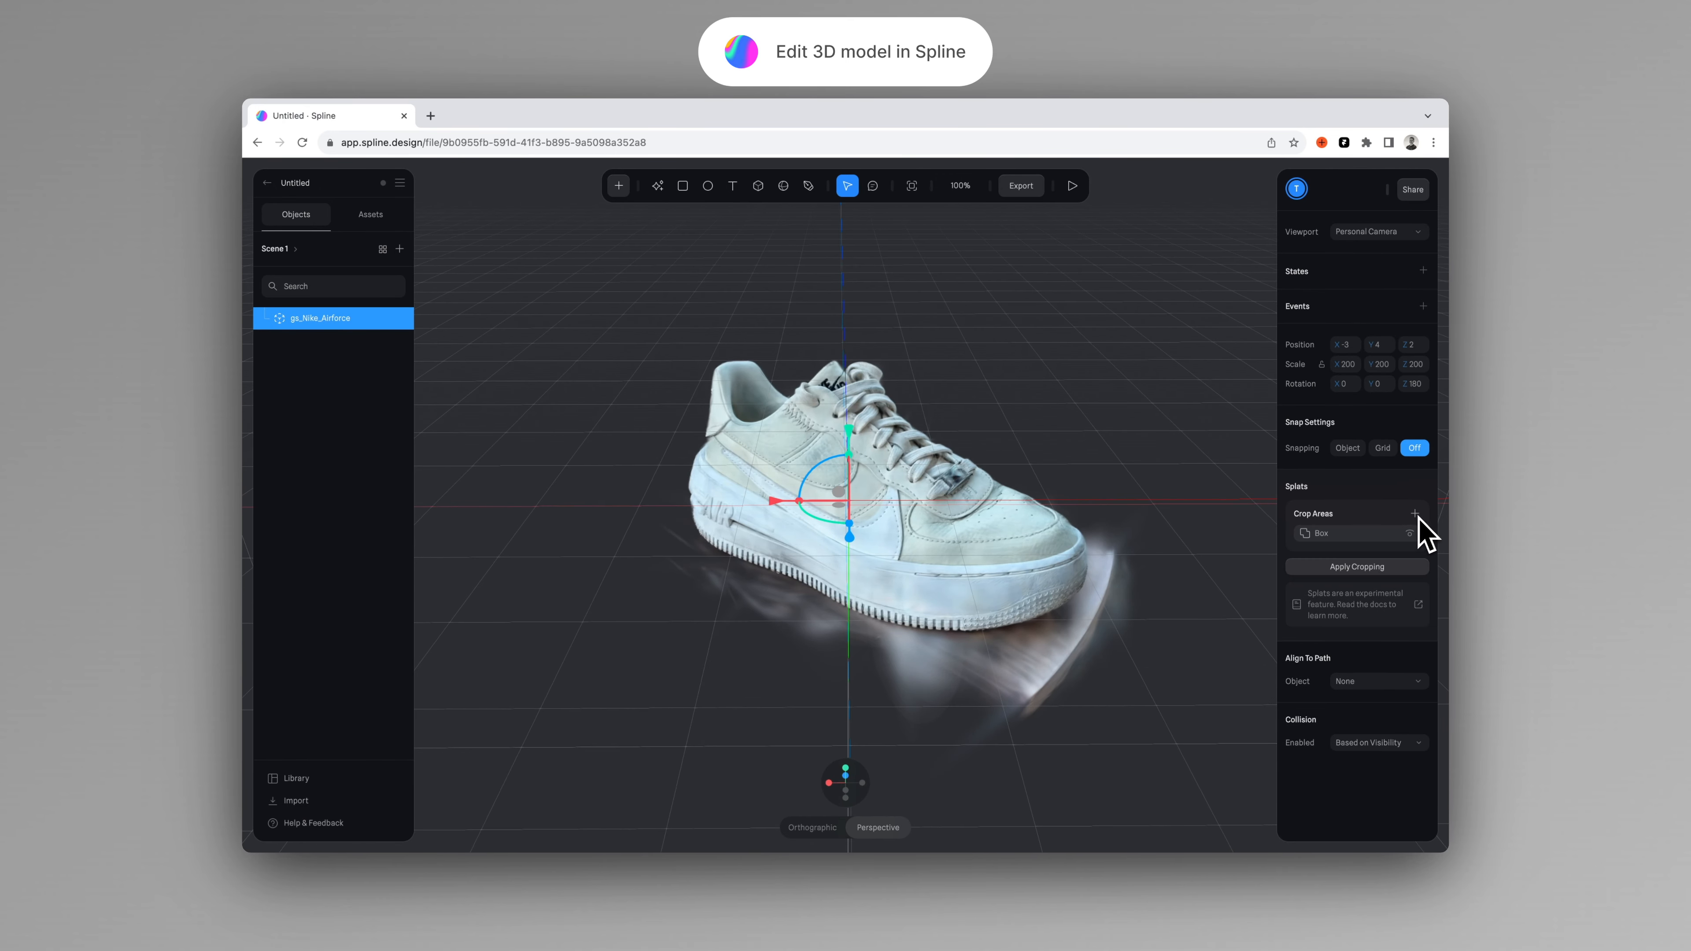
{"action": "left_click", "coordinate": [1324, 534]}
{"action": "left_click", "coordinate": [1233, 564]}
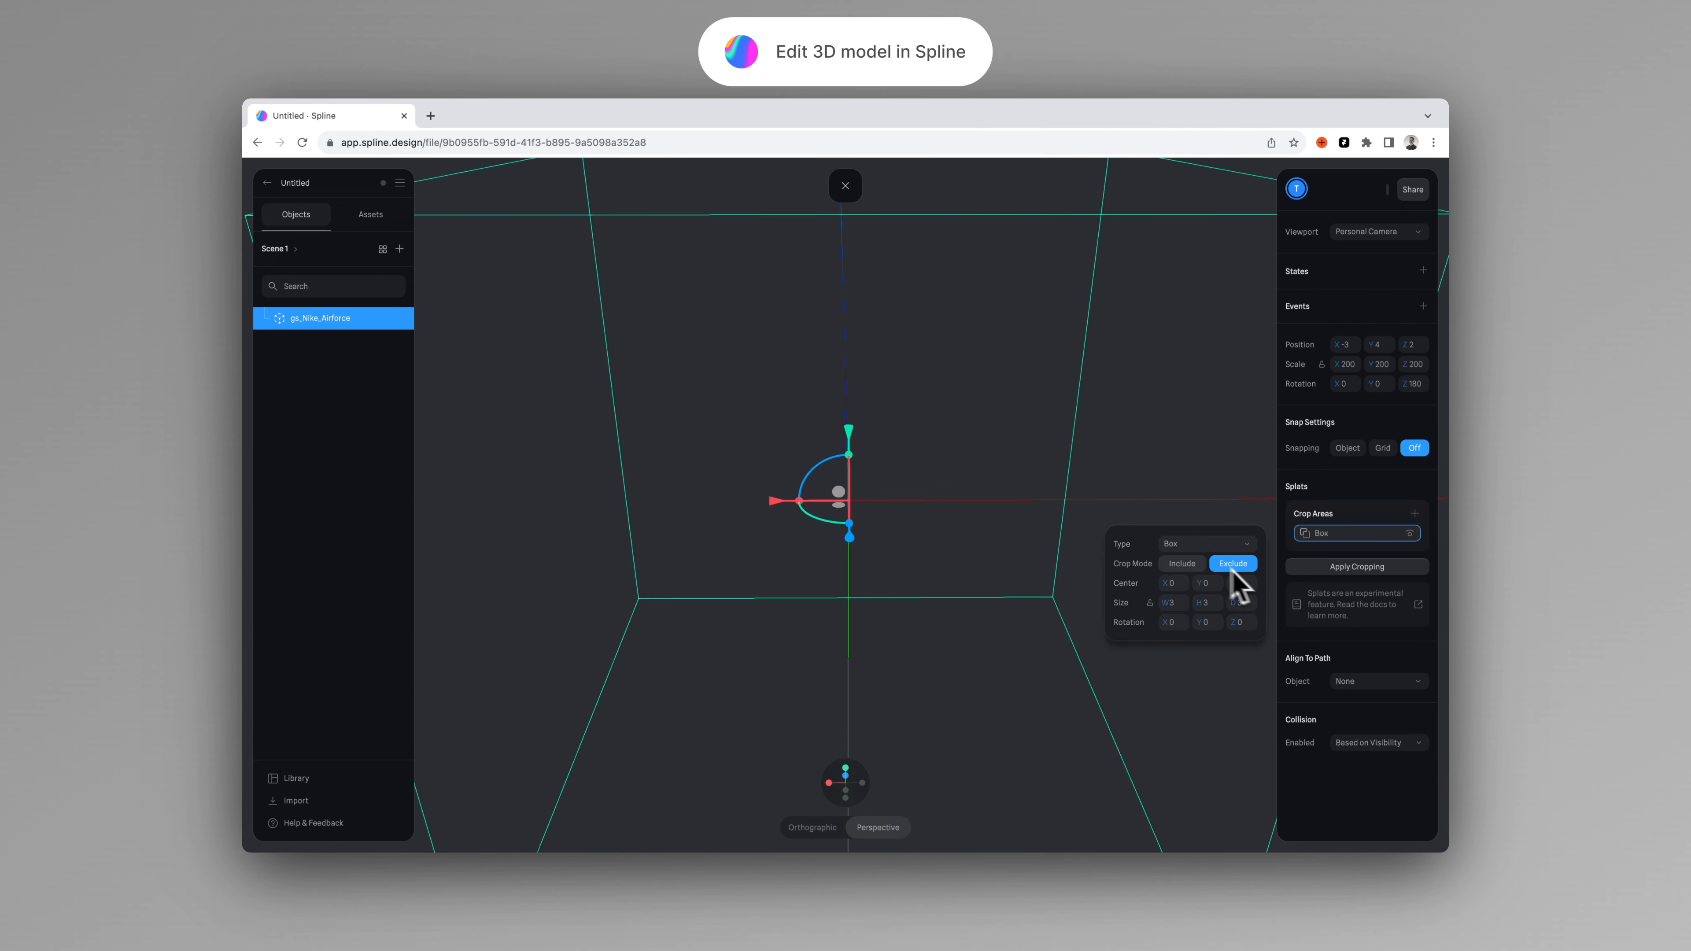
{"action": "mouse_move", "coordinate": [851, 461]}
{"action": "left_mouse_down"}
{"action": "mouse_move", "coordinate": [854, 495]}
{"action": "mouse_move", "coordinate": [845, 402]}
{"action": "mouse_move", "coordinate": [848, 493]}
{"action": "left_mouse_up"}
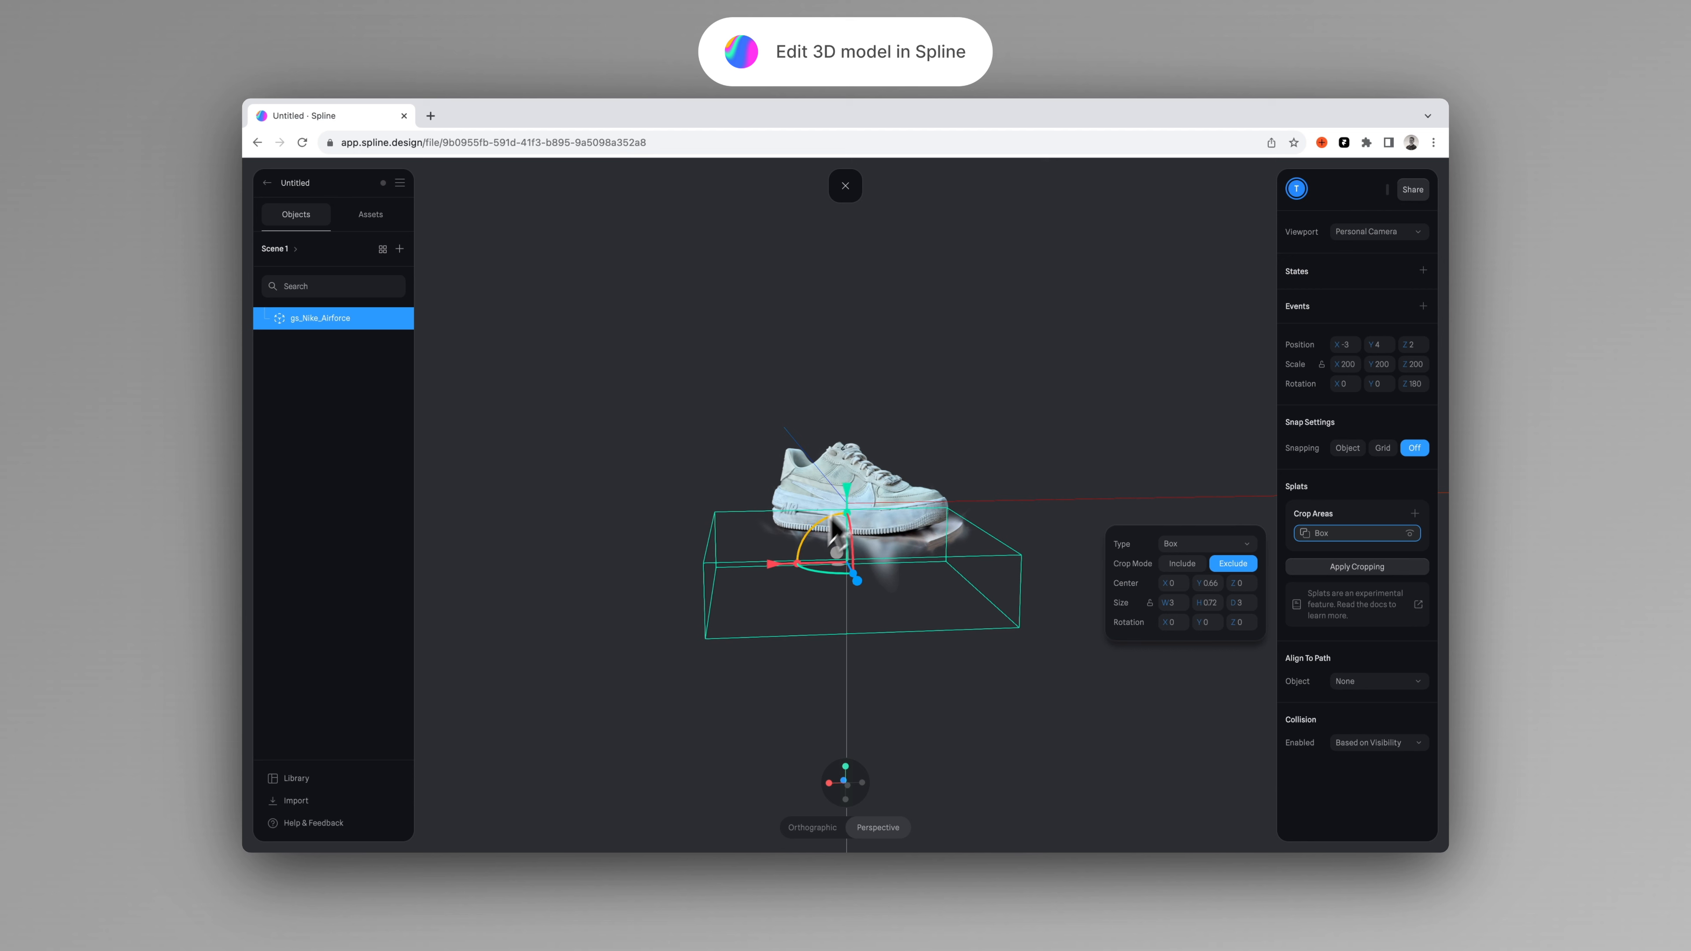
Narrow the exclusion box to about width 1 and depth 2.18, and shift it under the toe to about X 1.07, Z -0.58.
{"action": "left_click_drag", "start_coordinate": [1012, 393], "coordinate": [1025, 413], "text": "alt"}
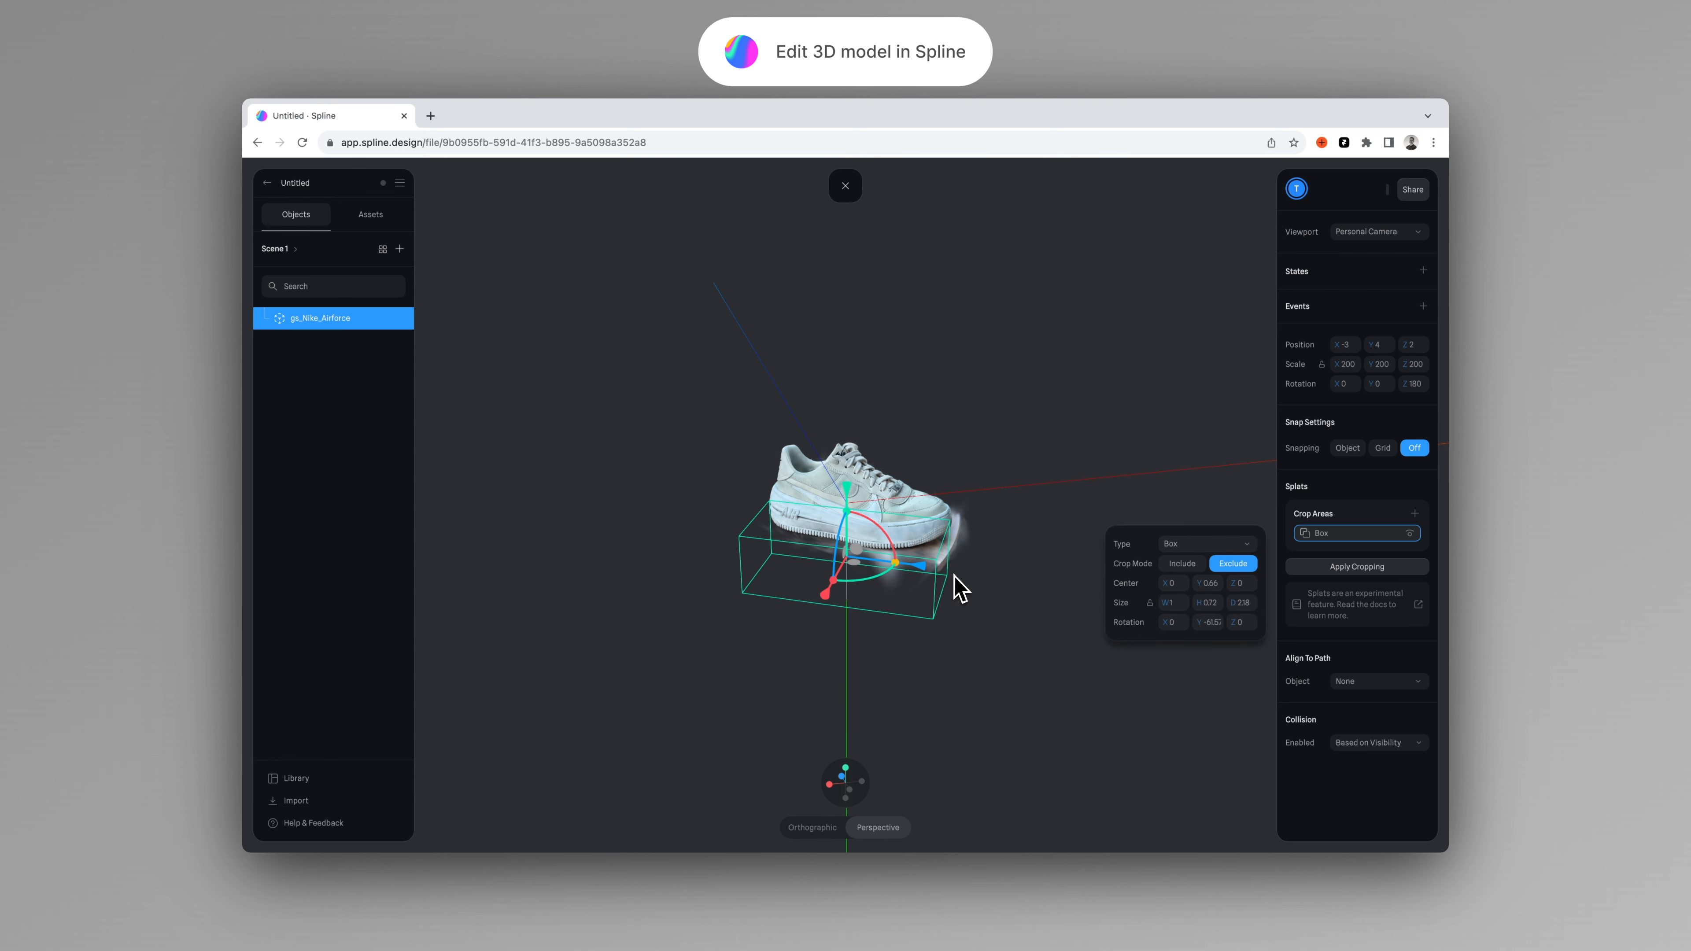
{"action": "left_click_drag", "start_coordinate": [1094, 411], "coordinate": [908, 530], "text": "alt"}
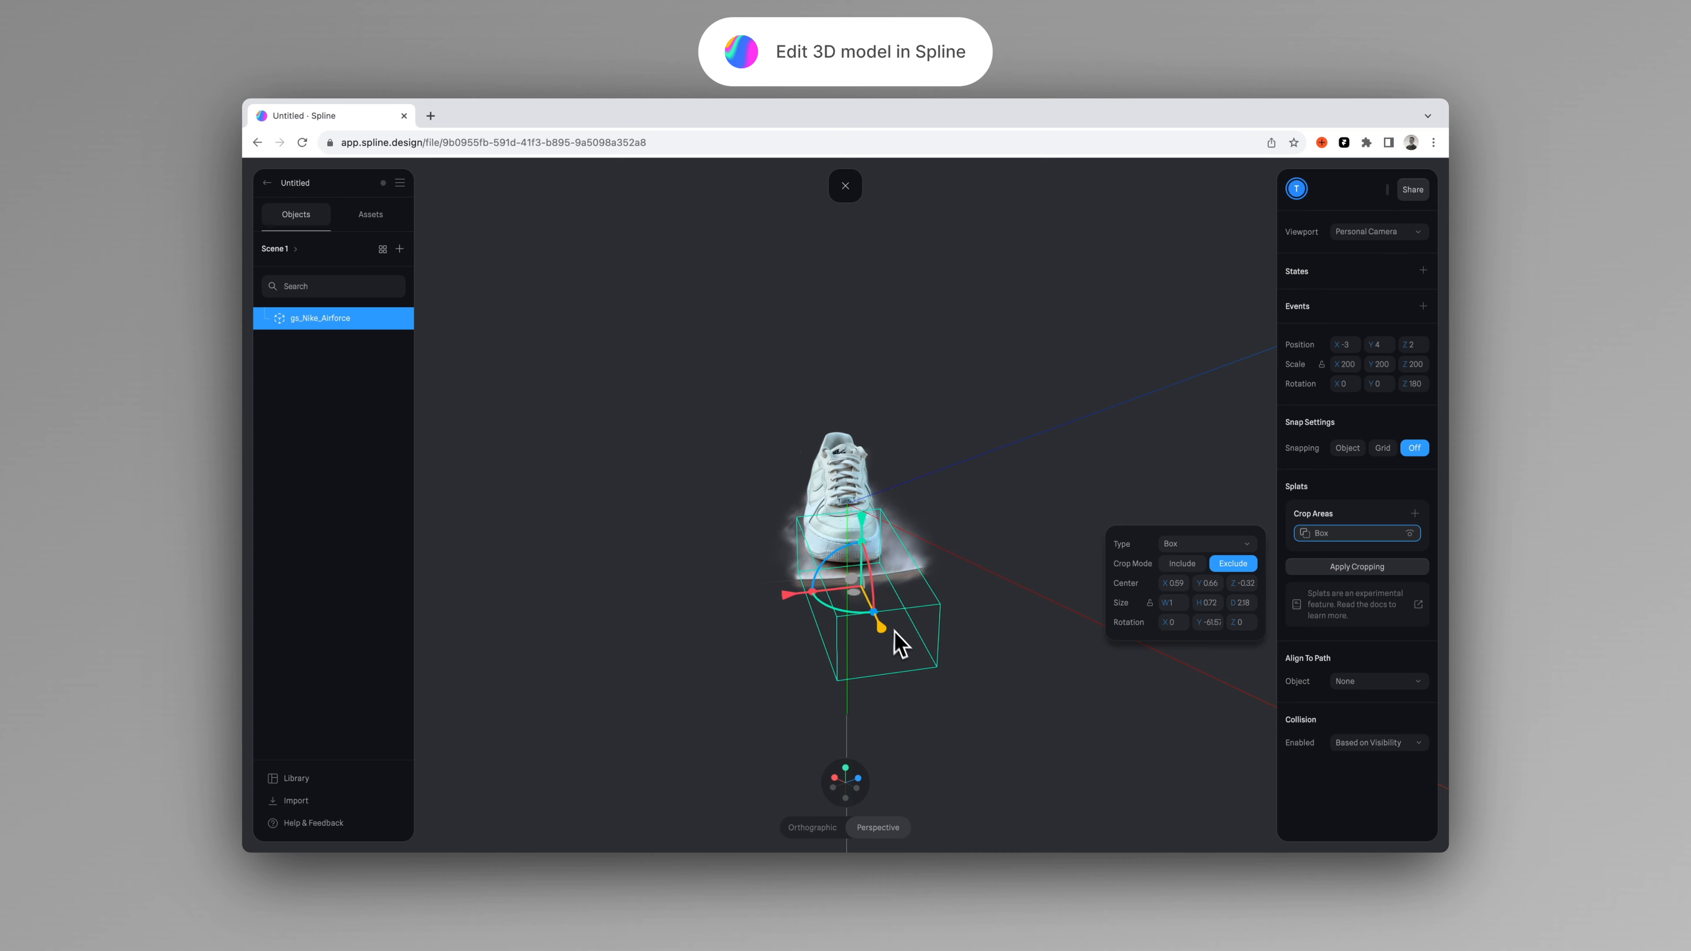
{"action": "left_click_drag", "start_coordinate": [933, 441], "coordinate": [1027, 481], "text": "alt"}
{"action": "mouse_move", "coordinate": [1000, 652]}
{"action": "left_mouse_down"}
{"action": "mouse_move", "coordinate": [1043, 650]}
{"action": "mouse_move", "coordinate": [1019, 636]}
{"action": "mouse_move", "coordinate": [1015, 655]}
{"action": "left_mouse_up"}
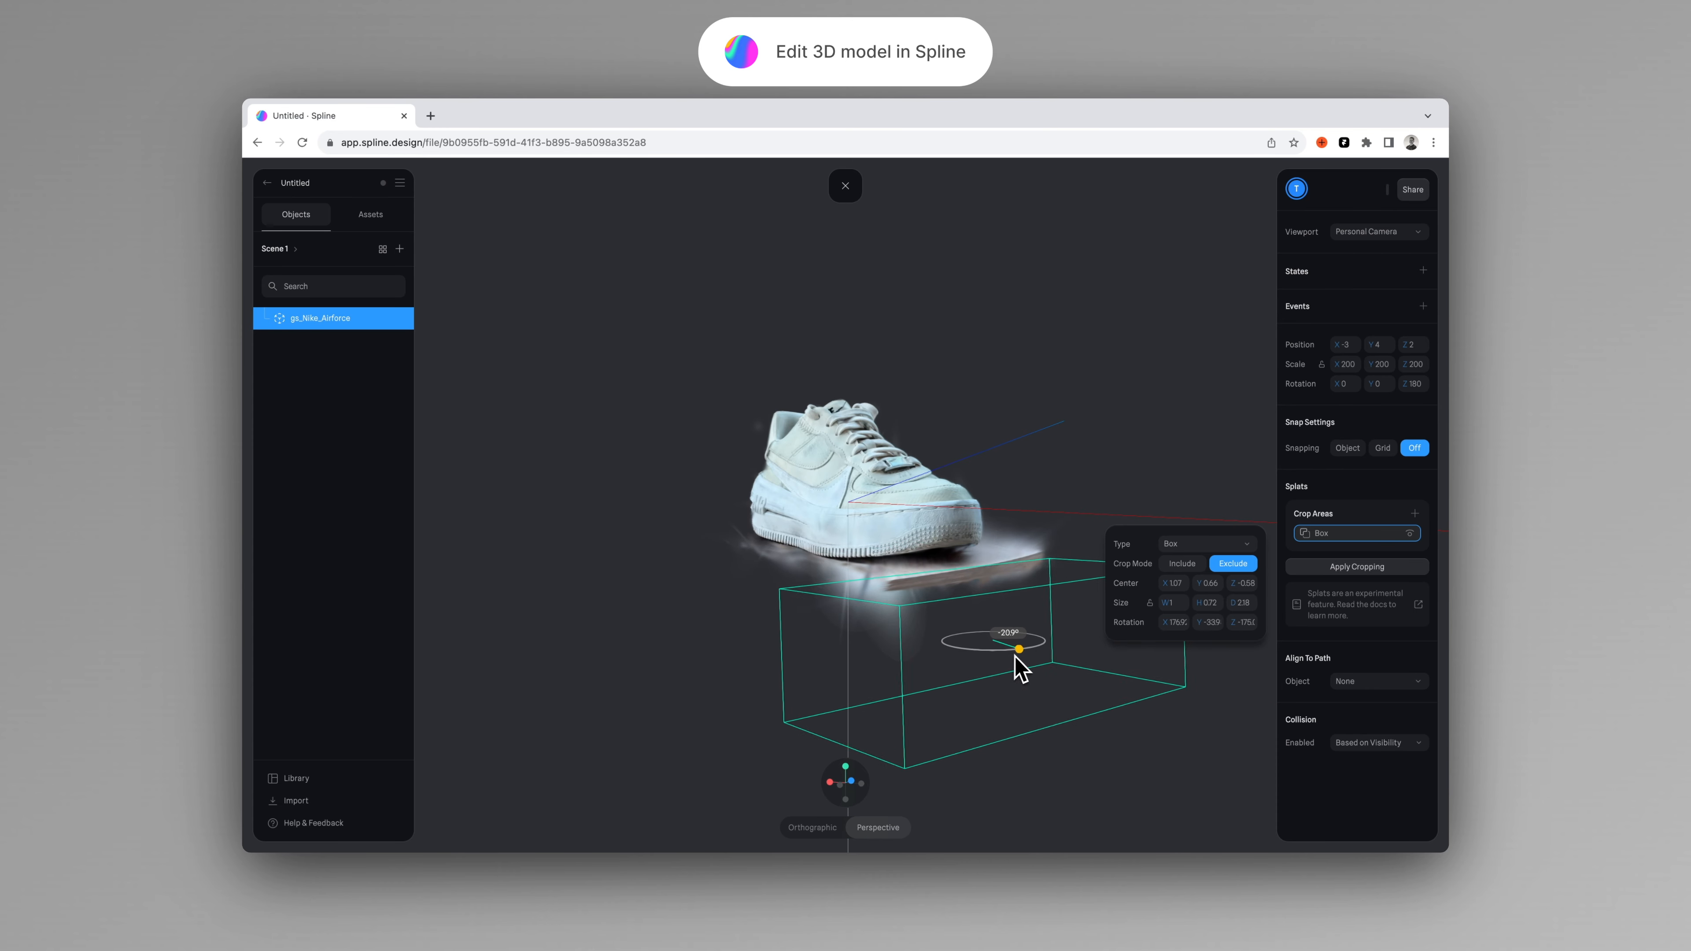
Rotate and tilt the exclusion box to follow the toe's underside and raise it to about center Y 0.51.
{"action": "scroll", "coordinate": [1065, 489], "scroll_direction": "right", "scroll_amount": 5, "text": "alt"}
{"action": "left_click_drag", "start_coordinate": [926, 593], "coordinate": [963, 596]}
{"action": "left_click_drag", "start_coordinate": [902, 649], "coordinate": [902, 647]}
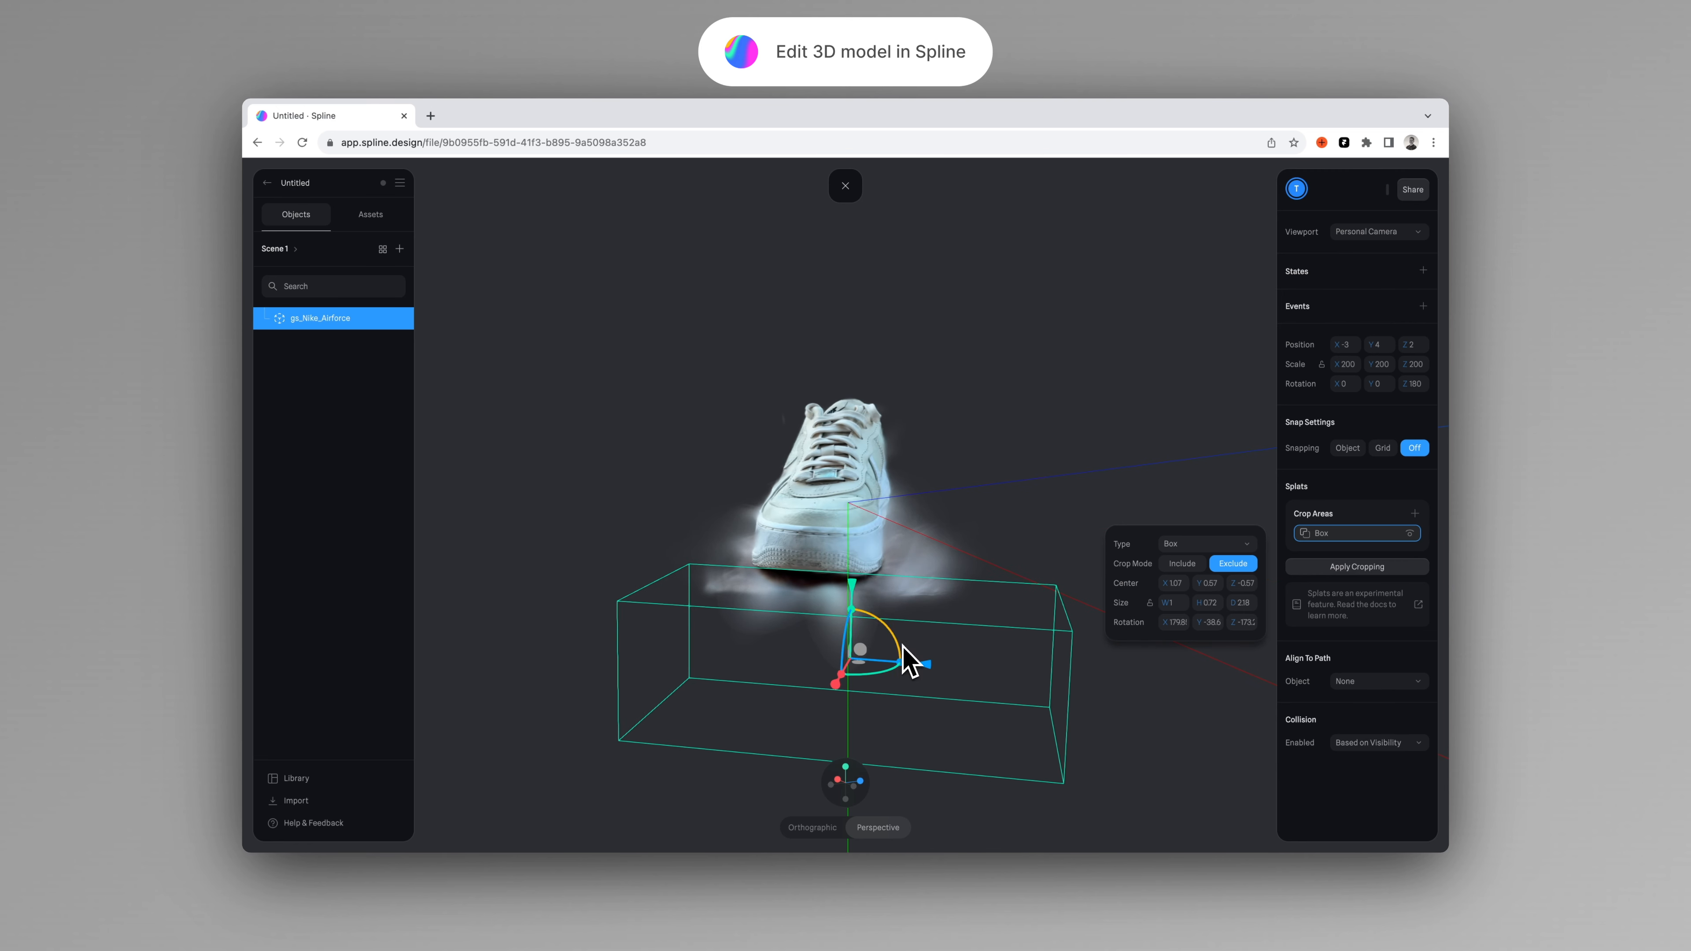
{"action": "left_click_drag", "start_coordinate": [859, 587], "coordinate": [860, 583]}
{"action": "left_click_drag", "start_coordinate": [1085, 485], "coordinate": [1218, 455], "text": "alt"}
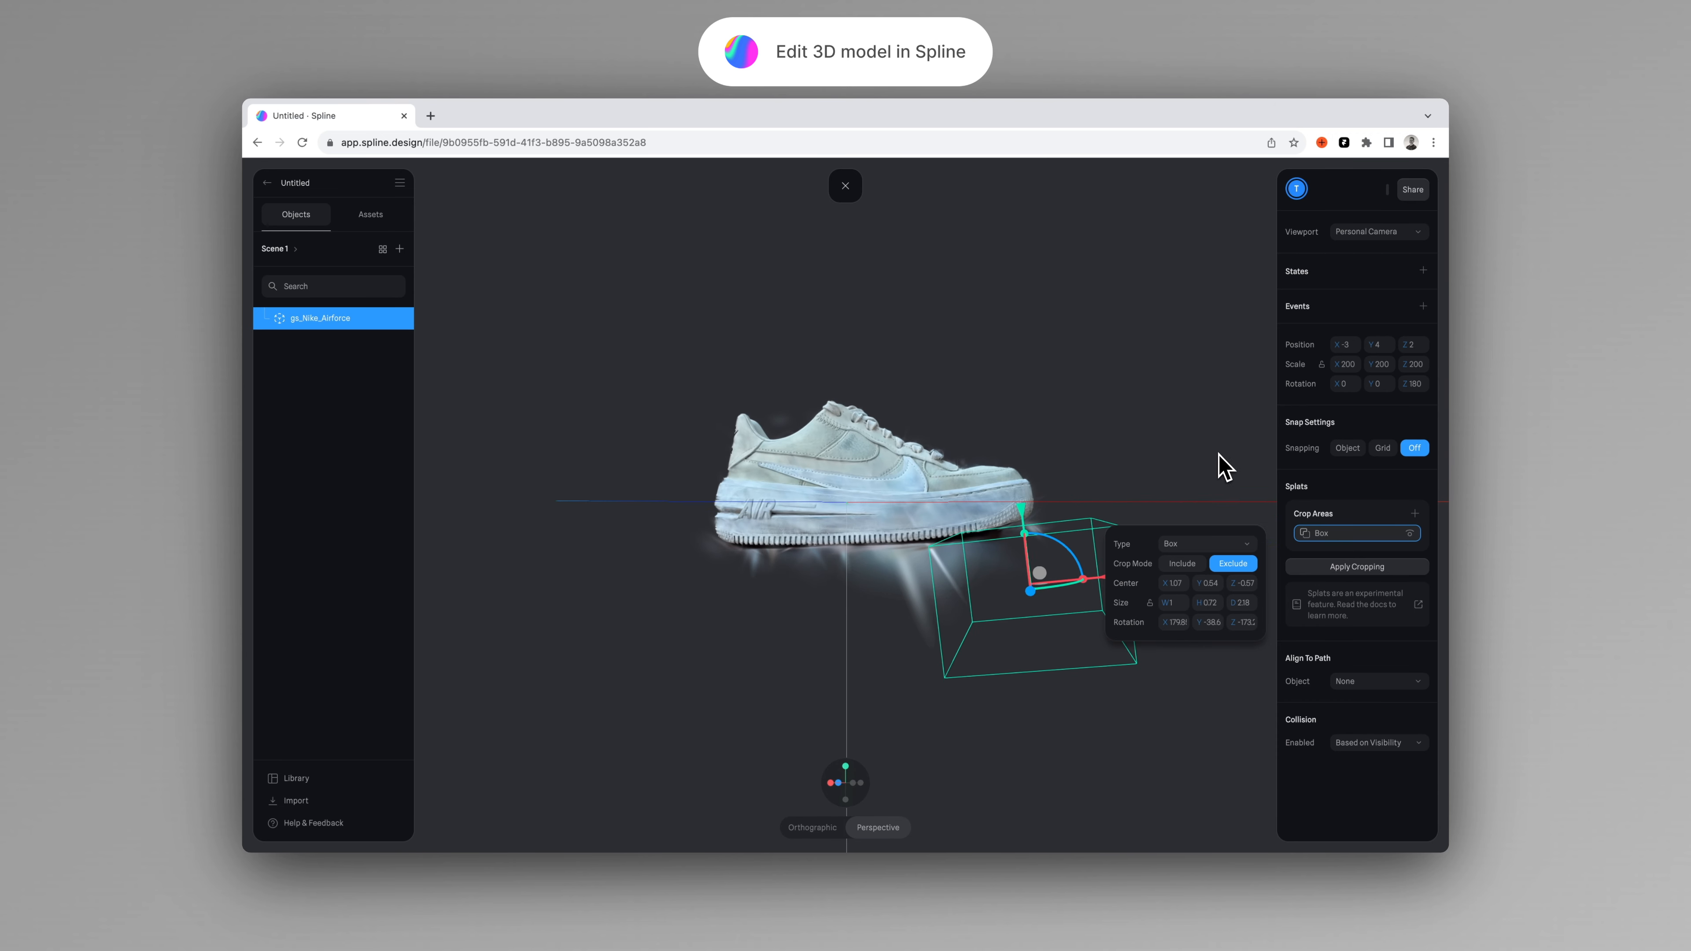
{"action": "left_click_drag", "start_coordinate": [1010, 520], "coordinate": [1009, 514]}
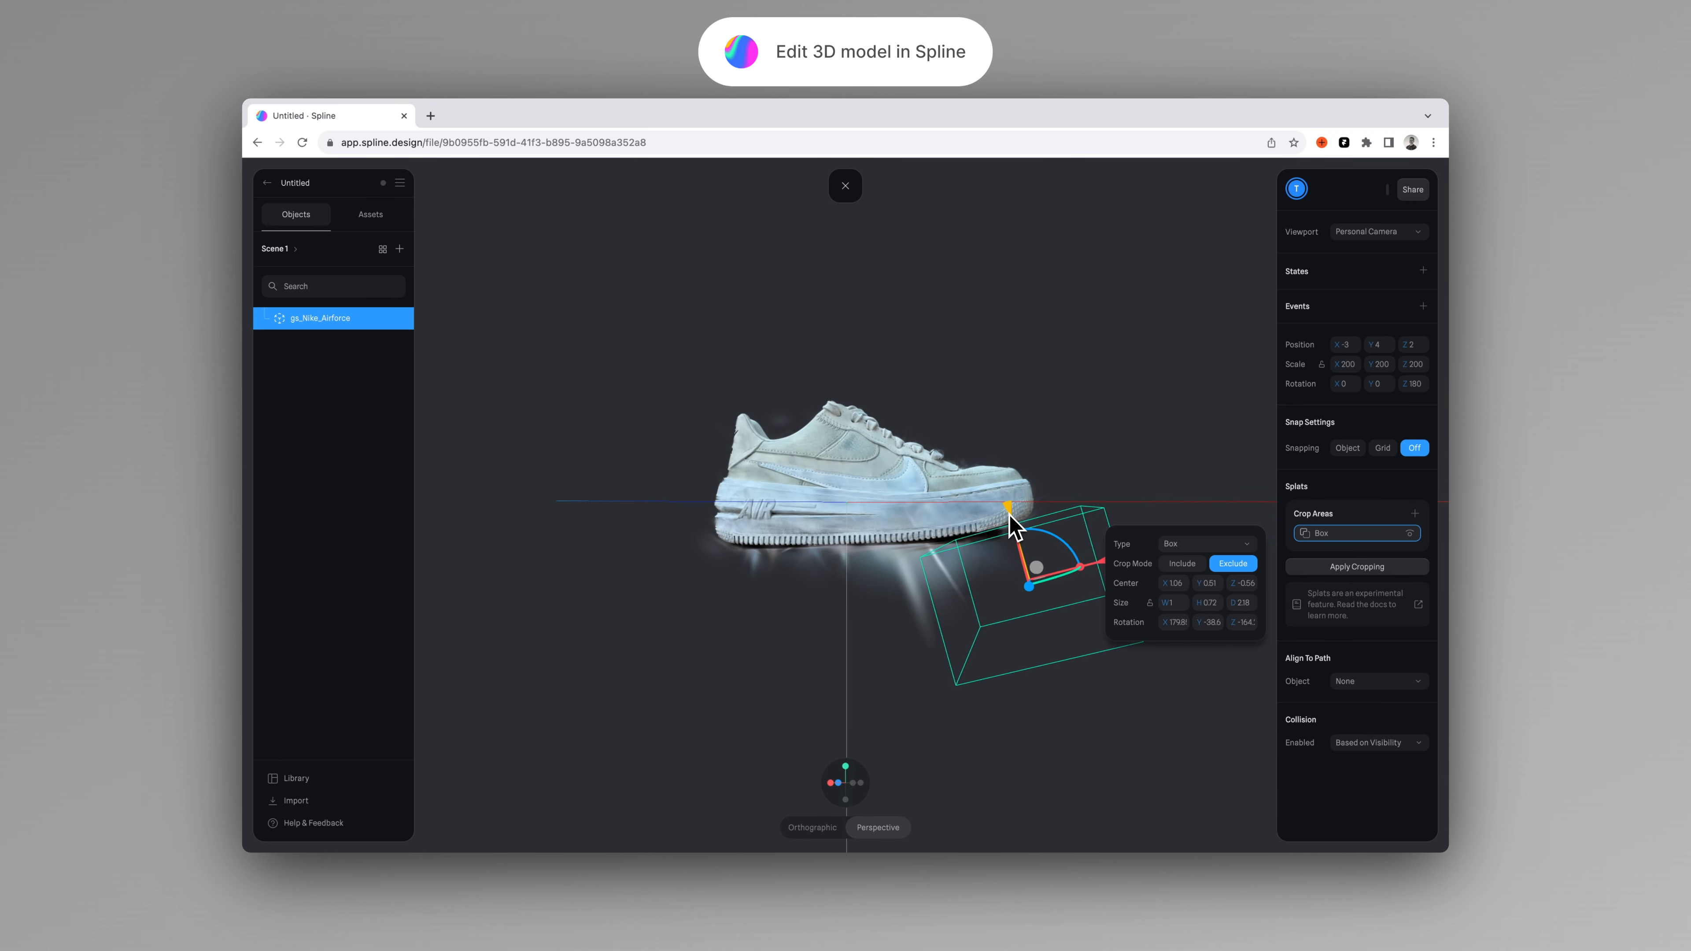
Add a second Box crop area to the shoe splat and set its crop mode to Exclude.
{"action": "mouse_move", "coordinate": [1117, 461]}
{"action": "left_mouse_down", "text": "alt"}
{"action": "mouse_move", "coordinate": [996, 503]}
{"action": "mouse_move", "coordinate": [996, 533]}
{"action": "mouse_move", "coordinate": [1026, 479]}
{"action": "mouse_move", "coordinate": [1075, 503]}
{"action": "mouse_move", "coordinate": [1109, 458]}
{"action": "left_mouse_up", "text": "alt"}
{"action": "left_click", "coordinate": [1414, 513]}
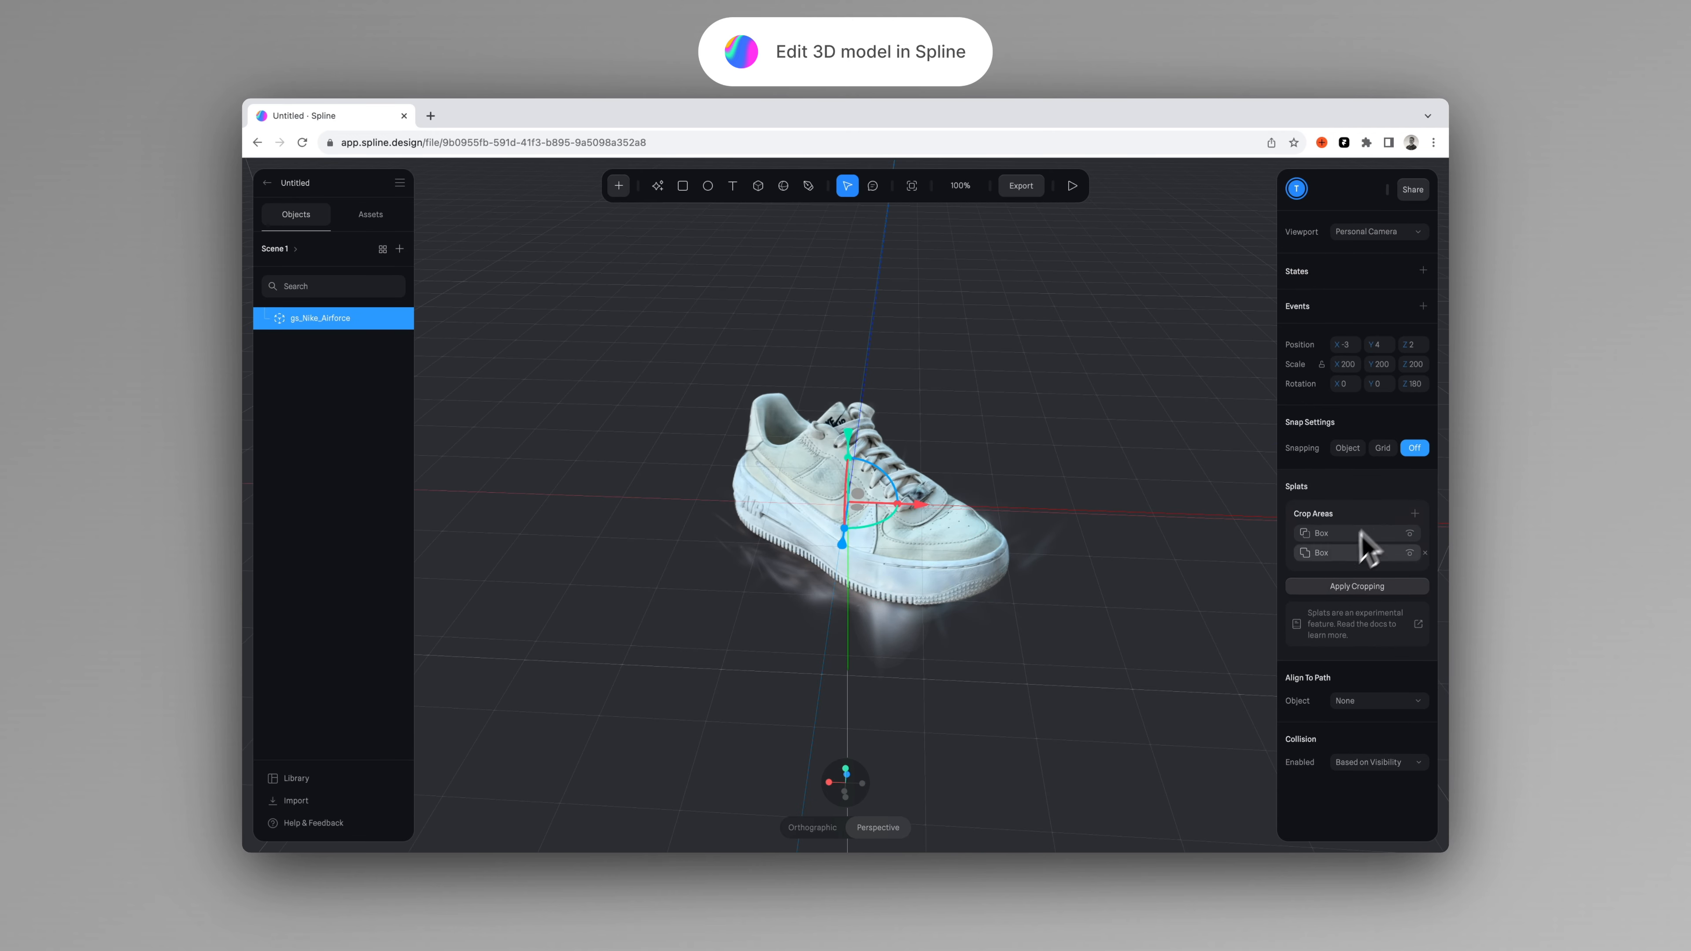
{"action": "left_click", "coordinate": [1321, 552]}
{"action": "left_click", "coordinate": [1232, 583]}
Resize the second exclusion box to about 2.01 × 0.72 × 2.04, rotate it about 36° around Y and place it beside the shoe.
{"action": "left_click_drag", "start_coordinate": [893, 503], "coordinate": [843, 520], "text": "alt"}
{"action": "left_click_drag", "start_coordinate": [843, 520], "coordinate": [1040, 463], "text": "alt"}
{"action": "left_click_drag", "start_coordinate": [801, 553], "coordinate": [953, 426]}
{"action": "left_click_drag", "start_coordinate": [981, 412], "coordinate": [951, 415]}
{"action": "left_click_drag", "start_coordinate": [744, 415], "coordinate": [703, 339], "text": "alt"}
{"action": "left_click_drag", "start_coordinate": [1017, 401], "coordinate": [1019, 361]}
{"action": "left_click_drag", "start_coordinate": [1022, 490], "coordinate": [641, 523]}
{"action": "left_click_drag", "start_coordinate": [986, 718], "coordinate": [1008, 738]}
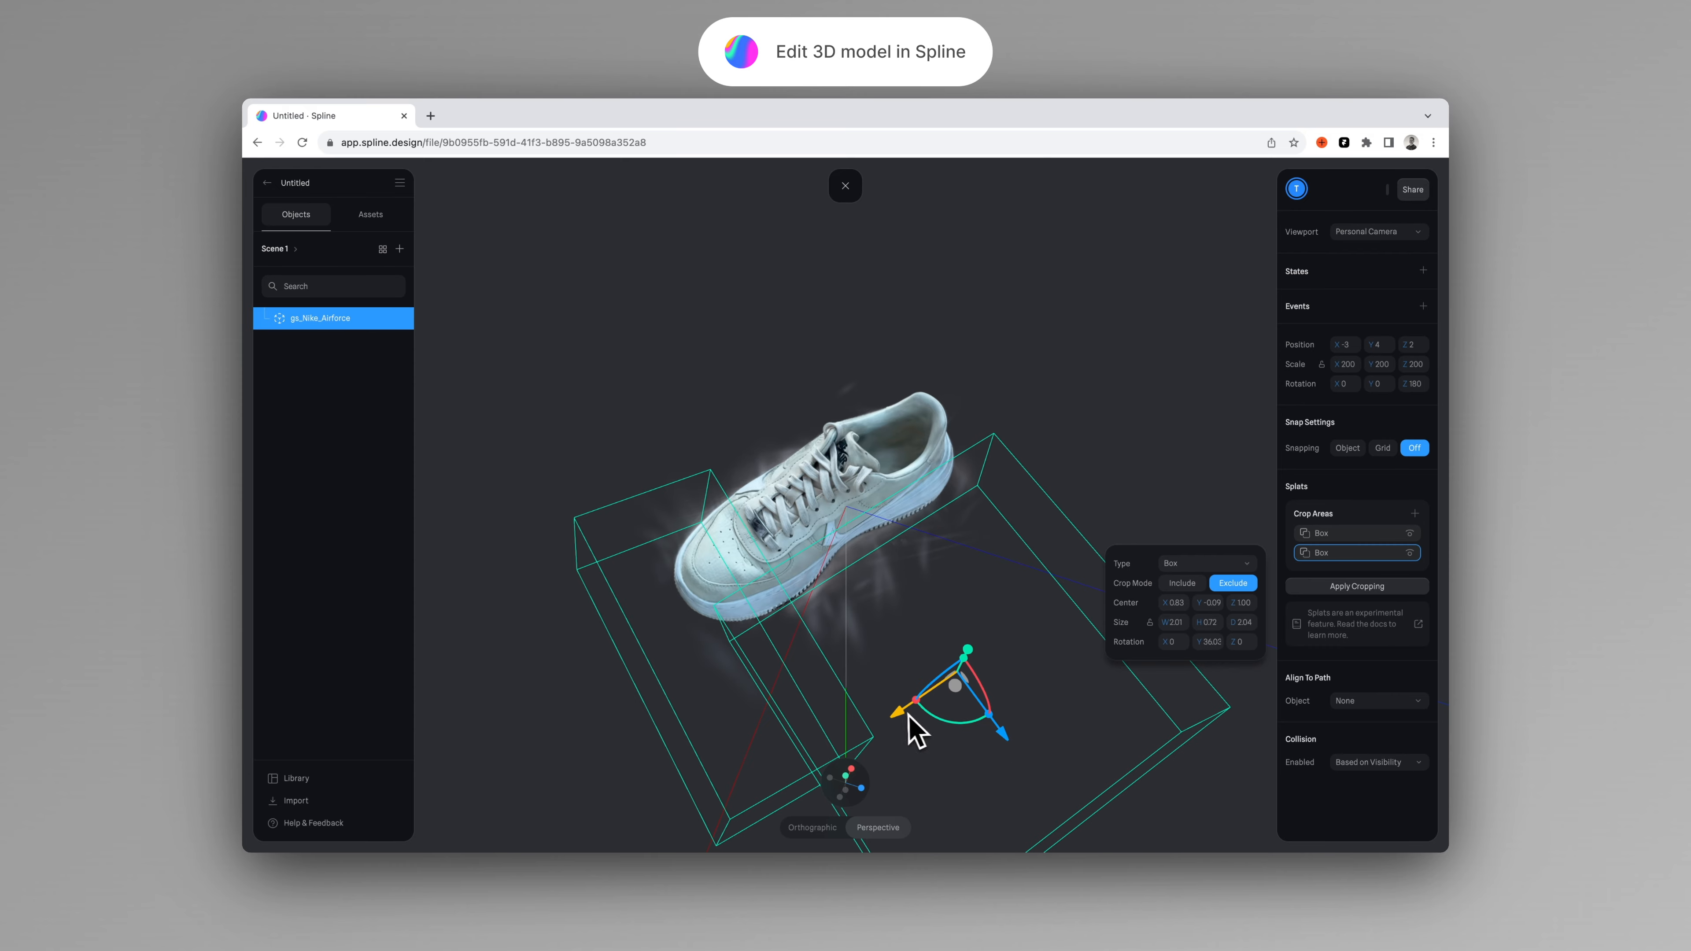
Move the second exclusion box along the shoe's side to about X 0.92, Z 0.94 and increase its height to about 1.06.
{"action": "left_click_drag", "start_coordinate": [985, 671], "coordinate": [874, 740]}
{"action": "left_click_drag", "start_coordinate": [1039, 572], "coordinate": [993, 433], "text": "alt"}
{"action": "left_click_drag", "start_coordinate": [856, 488], "coordinate": [861, 466]}
{"action": "left_click_drag", "start_coordinate": [1018, 273], "coordinate": [1057, 372], "text": "alt"}
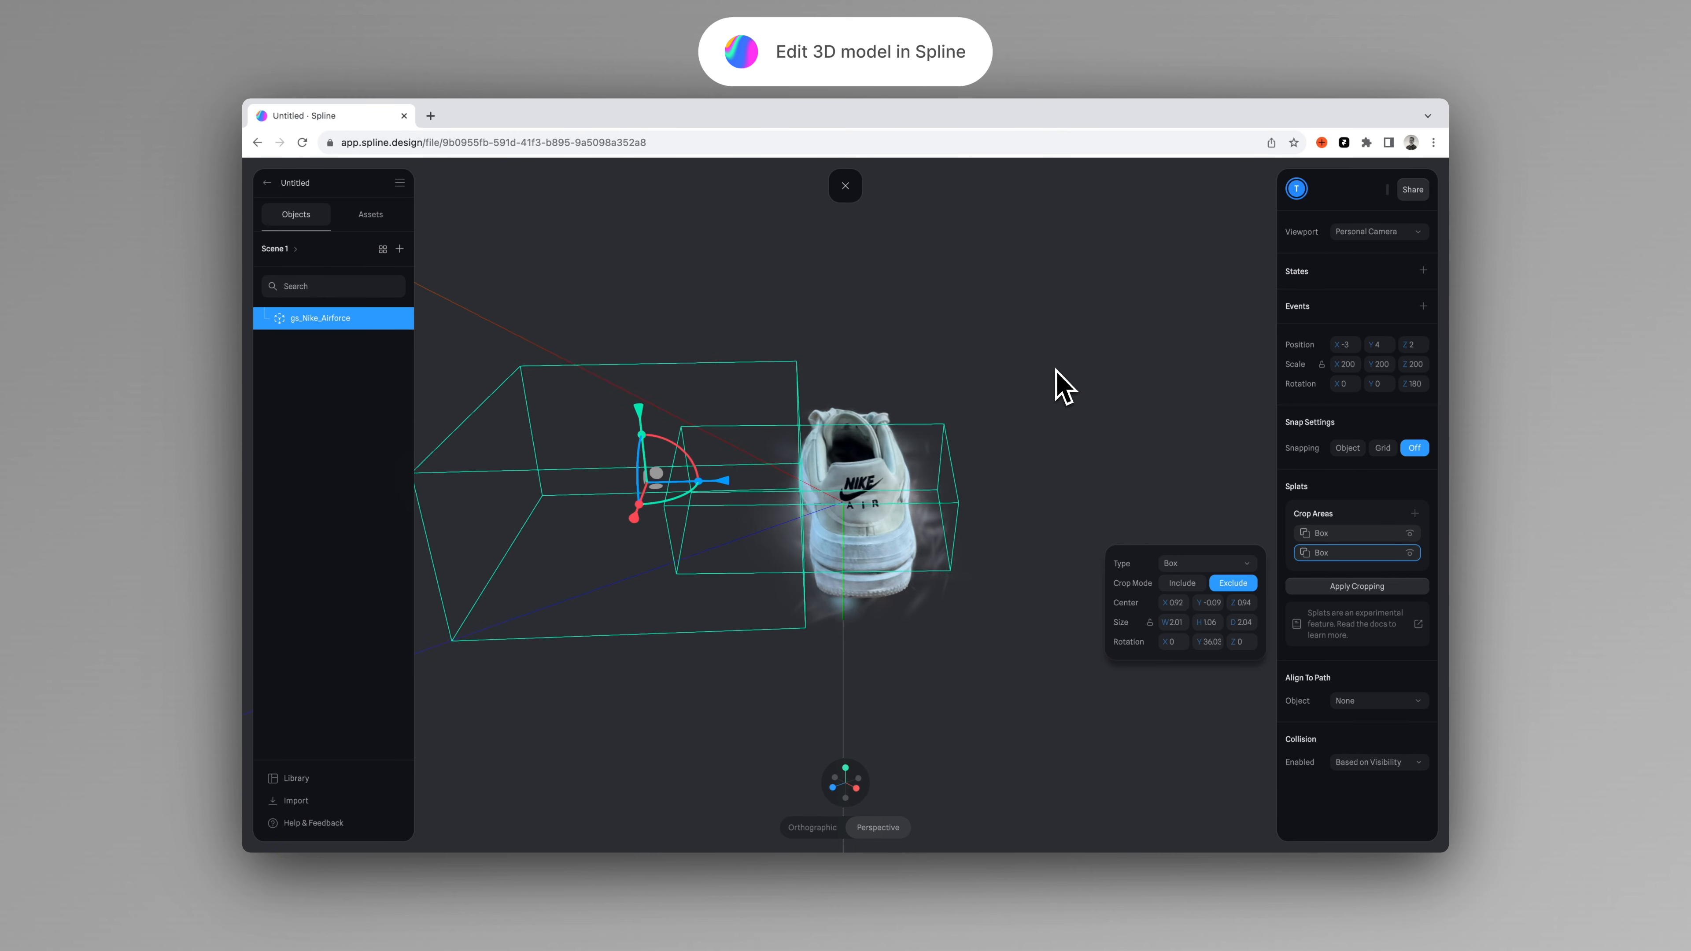
Add a third Box crop area in Exclude mode, sized about 2.84 × 1.03 × 3 and moved behind the heel to about X -2.20.
{"action": "left_click", "coordinate": [1414, 514]}
{"action": "left_click", "coordinate": [1310, 572]}
{"action": "left_click", "coordinate": [1233, 602]}
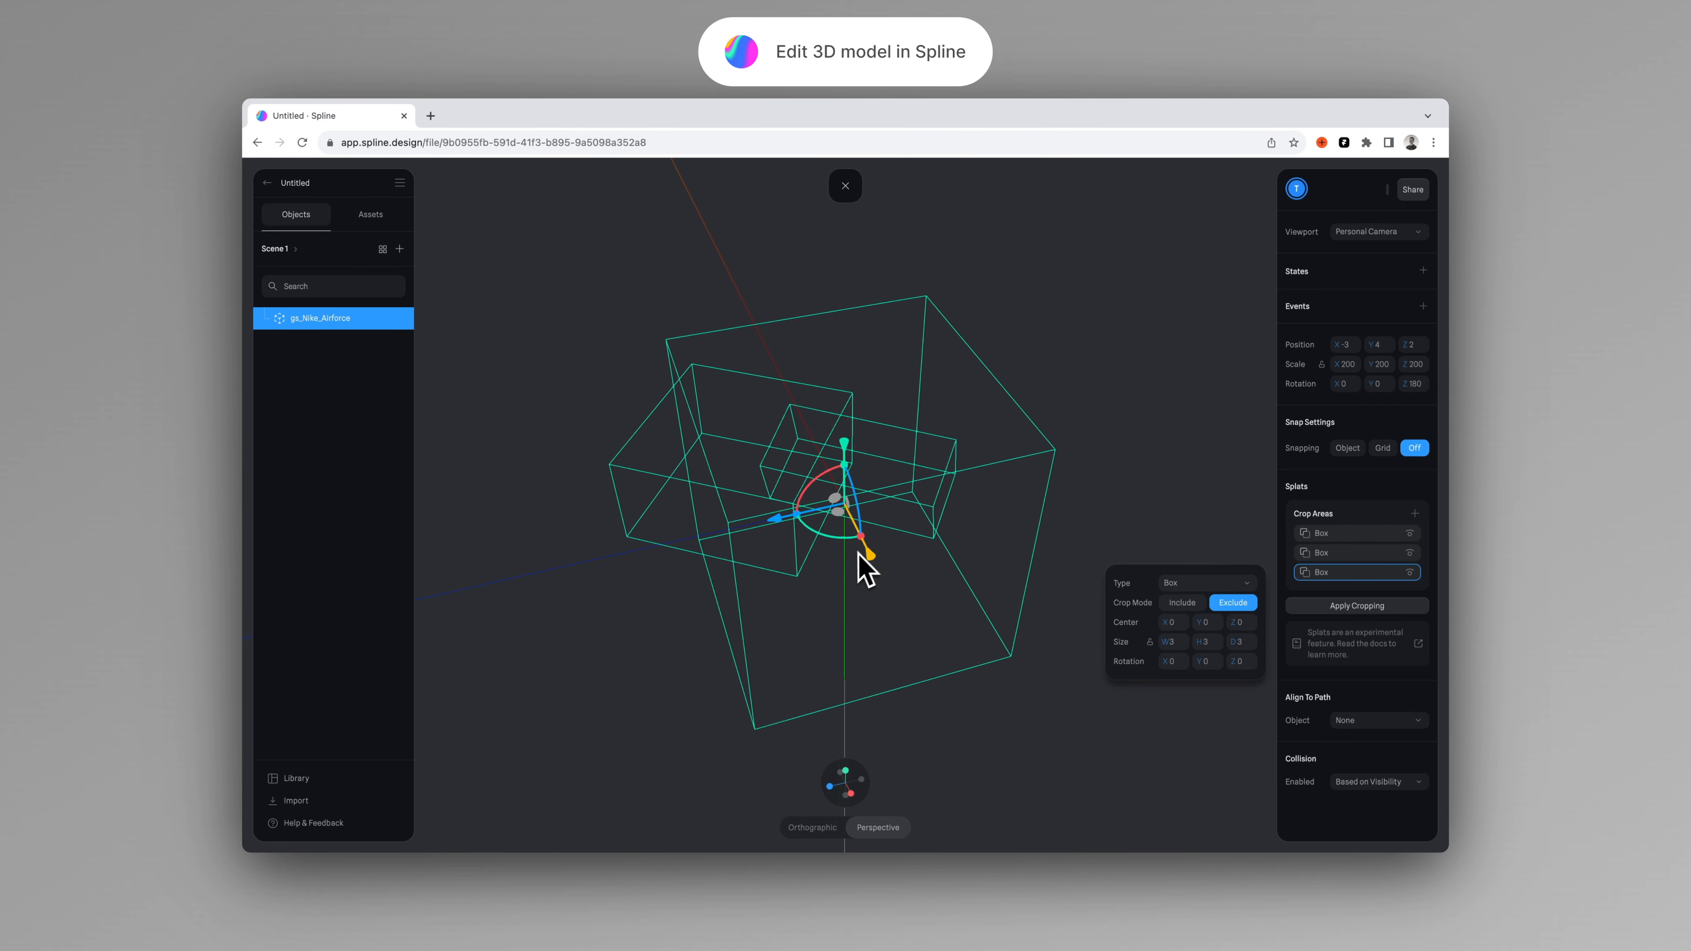
{"action": "left_click_drag", "start_coordinate": [863, 549], "coordinate": [953, 703]}
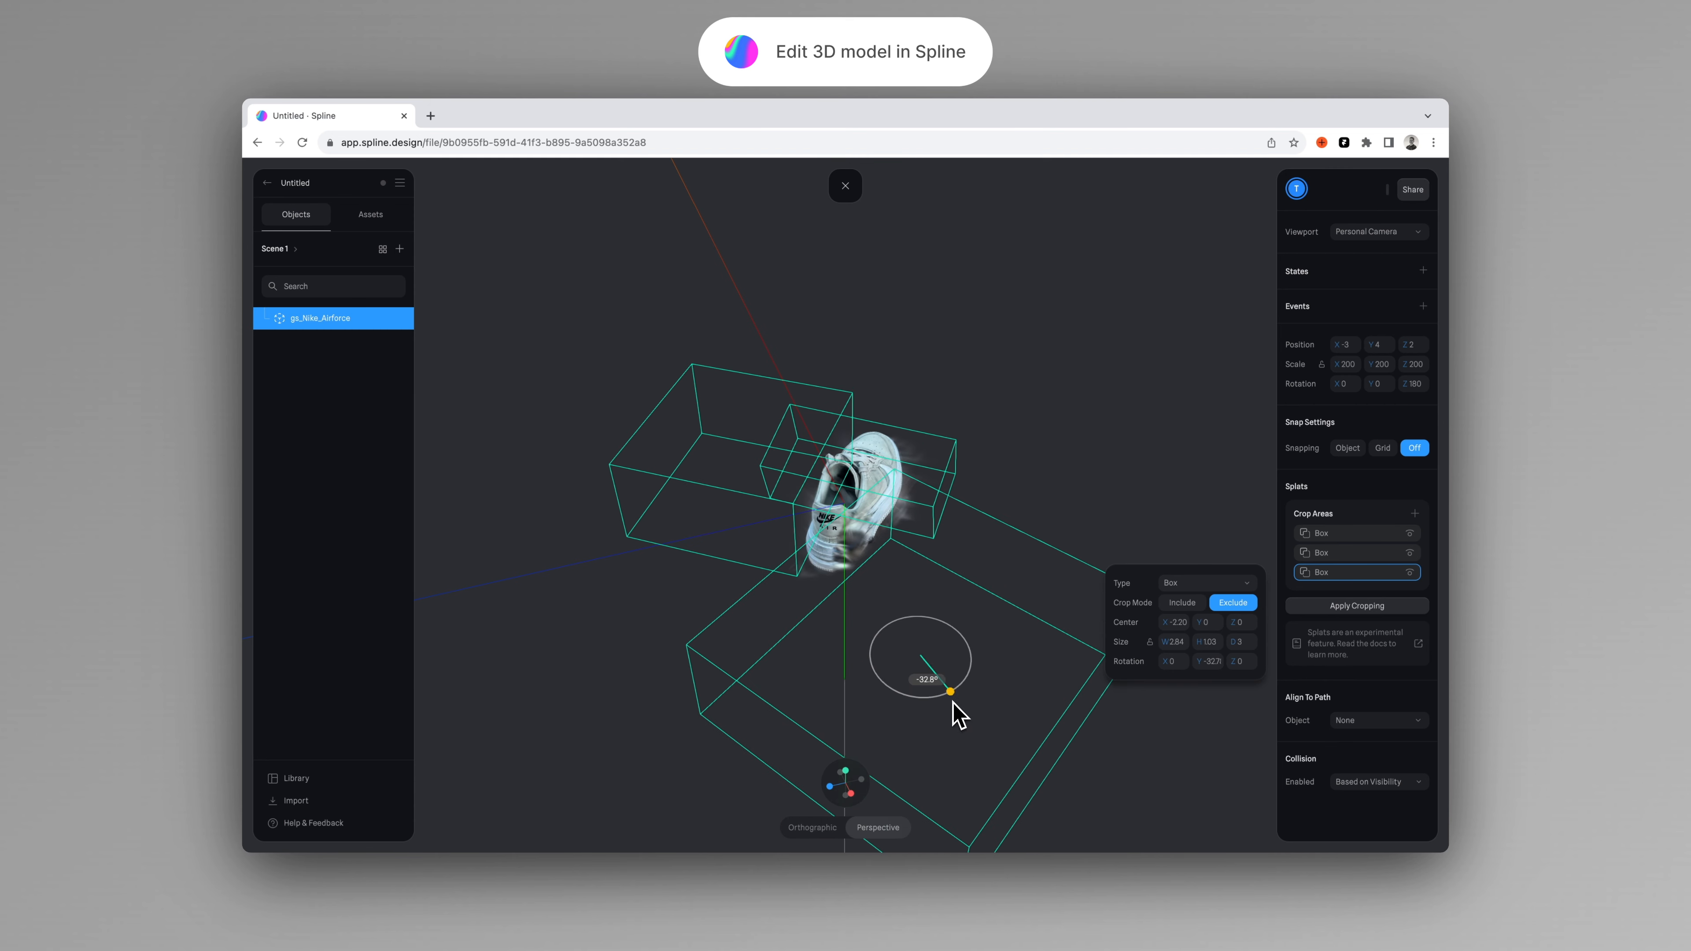
Rotate the third exclusion box to about -41° around Y and move it along the shoe's other side to about X -1.44, Z -1.2.
{"action": "left_click_drag", "start_coordinate": [1017, 606], "coordinate": [1010, 607]}
{"action": "left_click_drag", "start_coordinate": [749, 538], "coordinate": [626, 464], "text": "alt"}
{"action": "scroll", "coordinate": [817, 527], "scroll_direction": "up", "scroll_amount": 3}
{"action": "scroll", "coordinate": [820, 538], "scroll_direction": "up", "scroll_amount": 3}
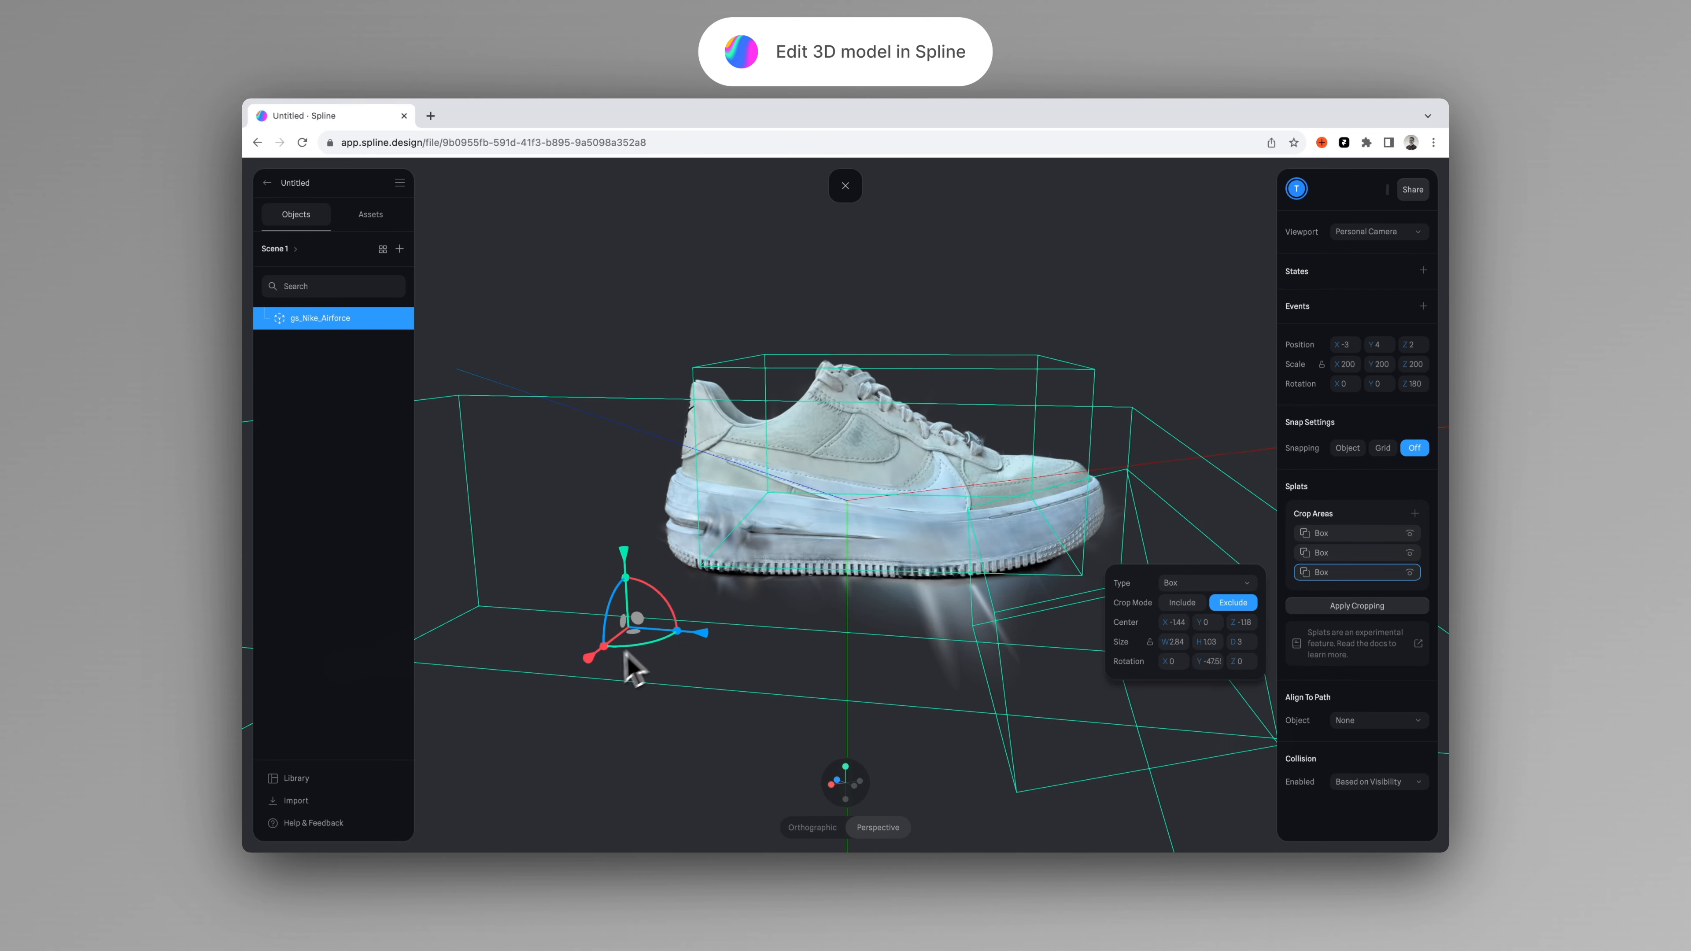
Add a fourth Box crop area in Exclude mode and lower it beneath the shoe to about center Y 1.87.
{"action": "left_click_drag", "start_coordinate": [1092, 313], "coordinate": [1219, 445], "text": "alt"}
{"action": "left_click", "coordinate": [1415, 513]}
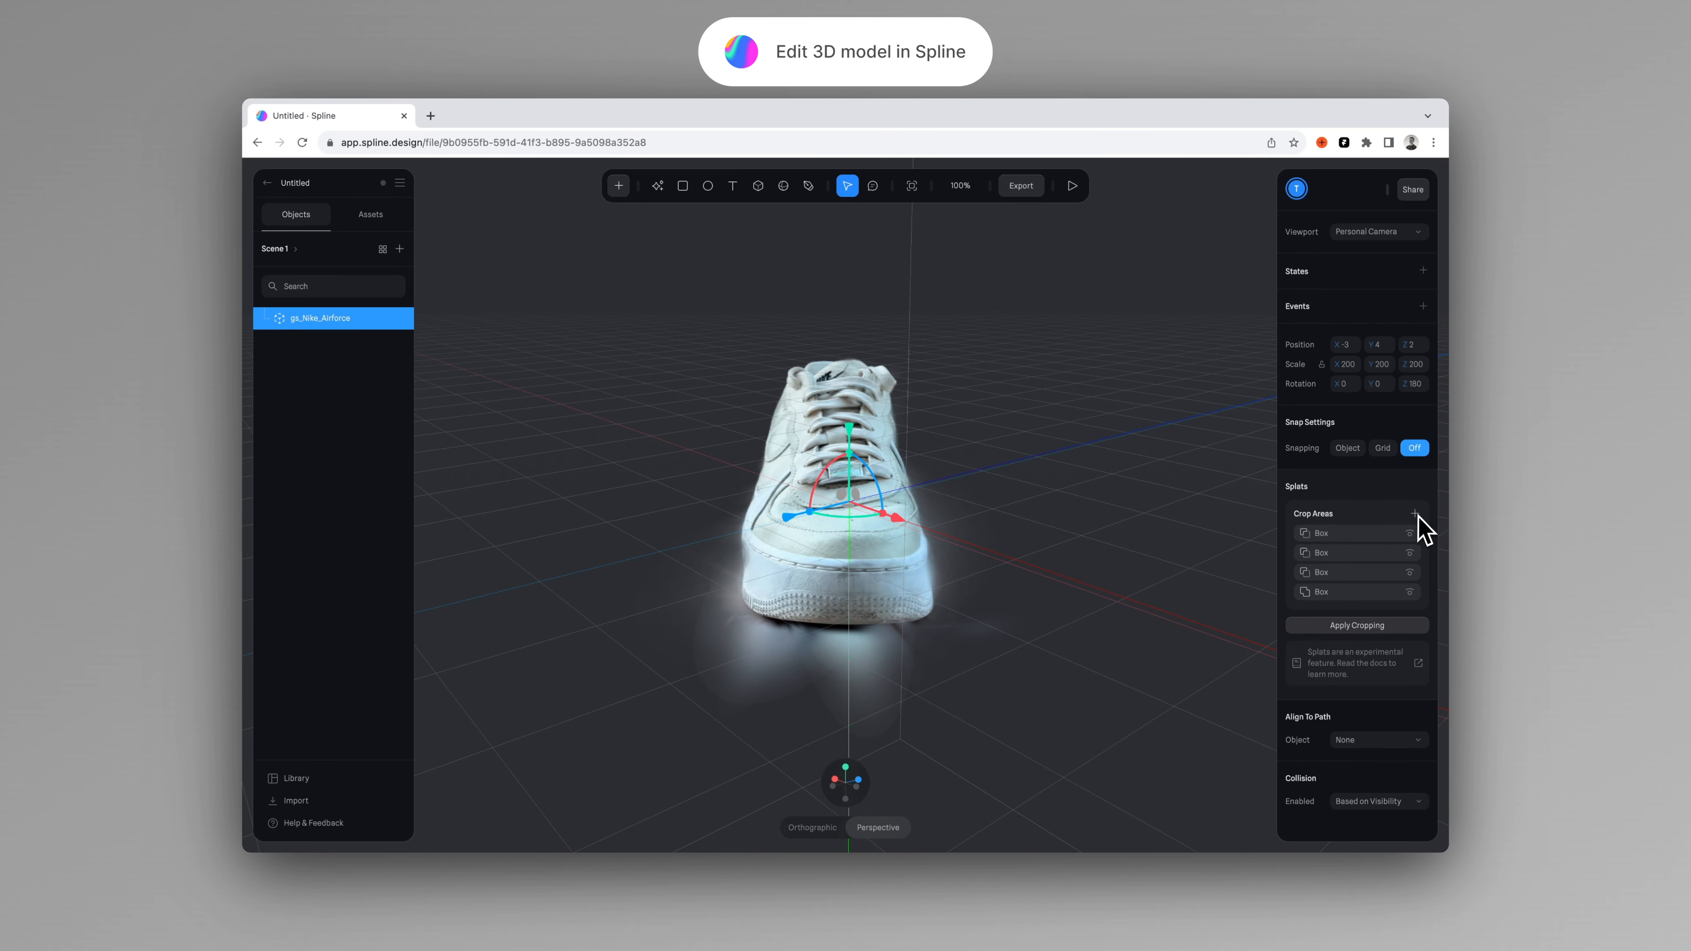
{"action": "left_click", "coordinate": [1232, 621]}
{"action": "left_click_drag", "start_coordinate": [850, 428], "coordinate": [861, 586]}
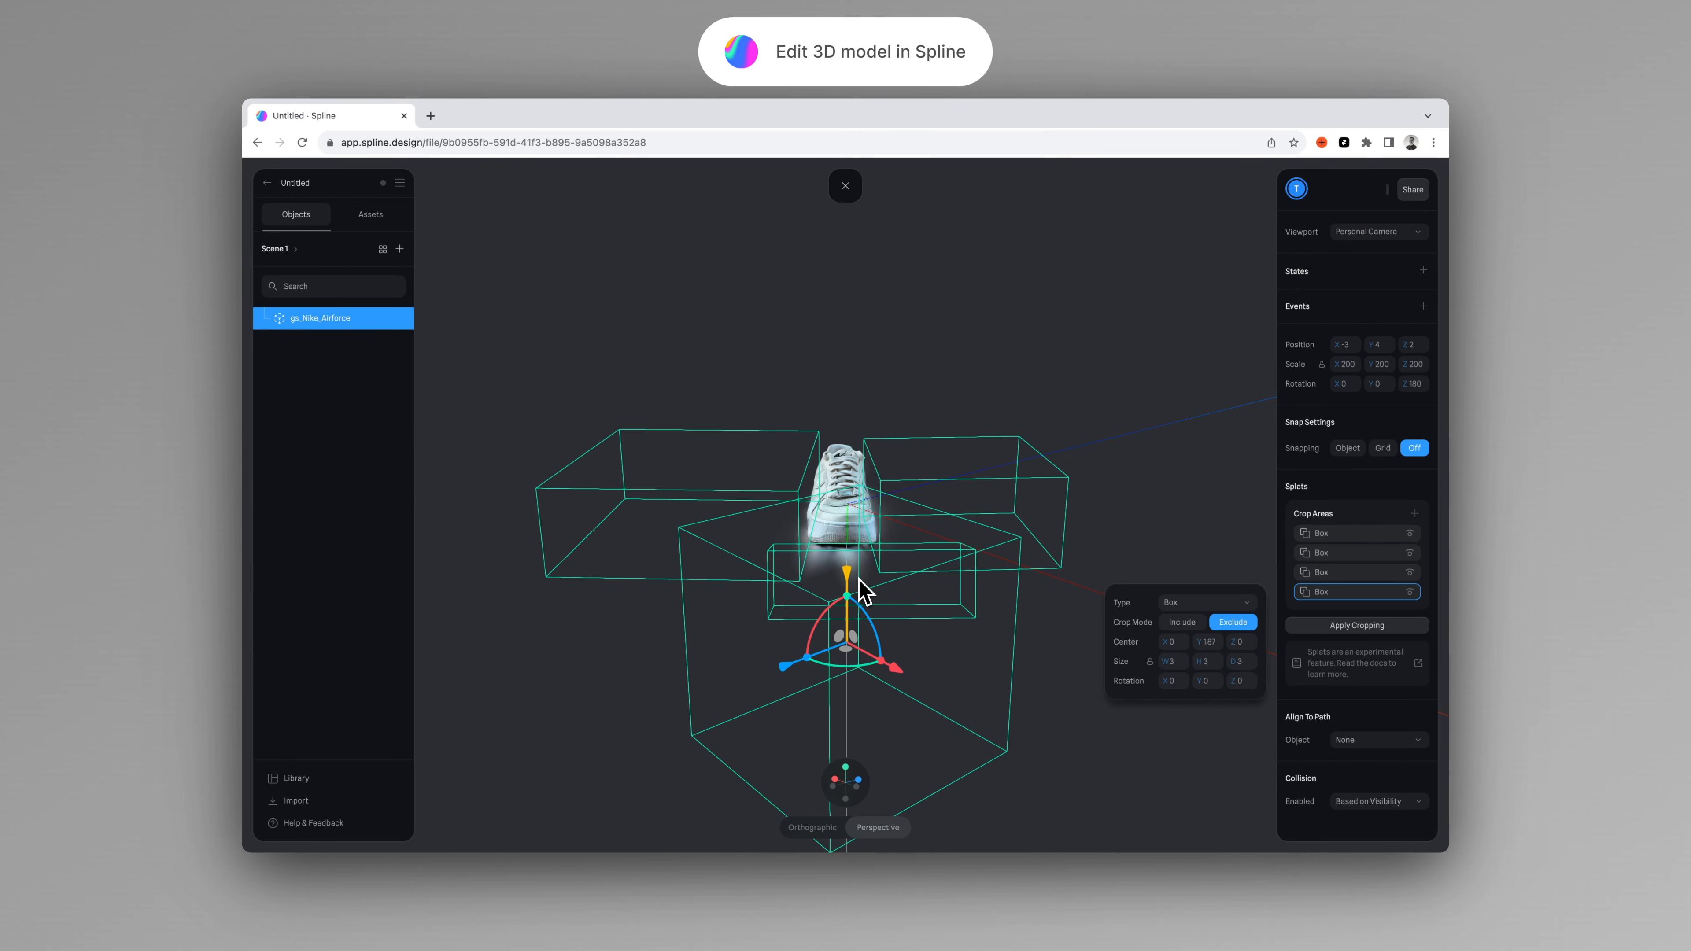
Adjust the fourth exclusion box's height position against the sole and apply all the crop areas.
{"action": "mouse_move", "coordinate": [868, 393]}
{"action": "left_mouse_down", "text": "alt"}
{"action": "mouse_move", "coordinate": [914, 370]}
{"action": "mouse_move", "coordinate": [880, 364]}
{"action": "left_mouse_up", "text": "alt"}
{"action": "left_click_drag", "start_coordinate": [853, 583], "coordinate": [855, 577]}
{"action": "left_click_drag", "start_coordinate": [829, 400], "coordinate": [1000, 504], "text": "alt"}
{"action": "left_click", "coordinate": [1367, 628]}
Add a fresh Box crop area in Exclude mode to the cropped splat and move it along Z to about -2.04.
{"action": "scroll", "coordinate": [1015, 425], "scroll_direction": "up", "scroll_amount": 3}
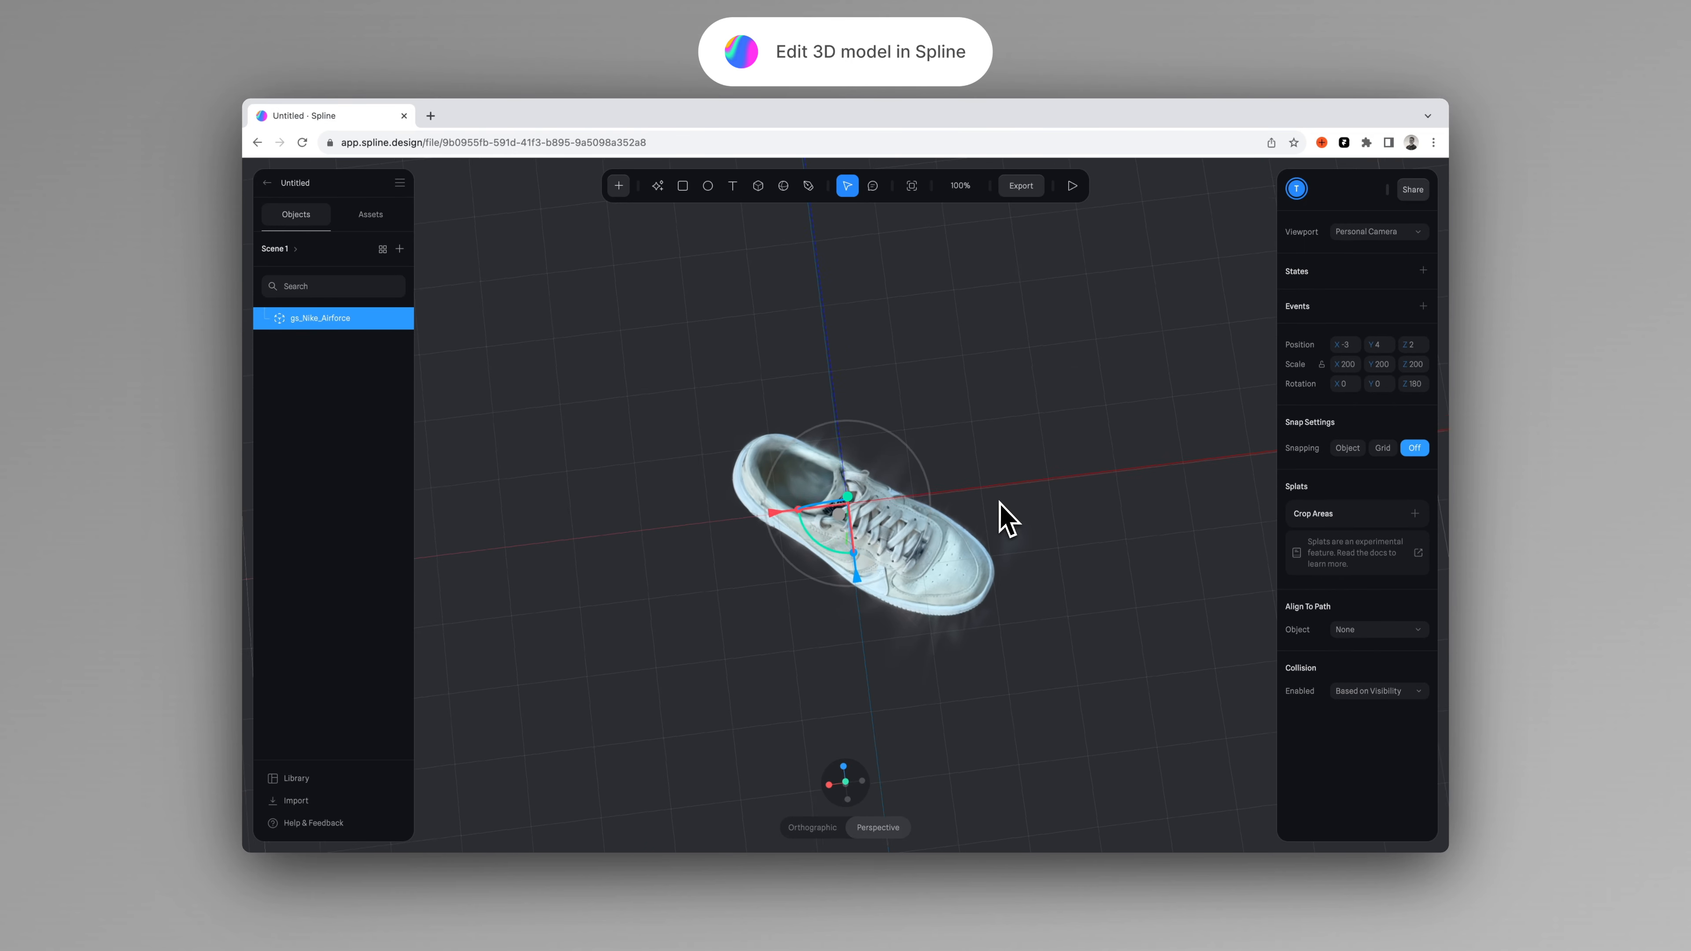
{"action": "left_click", "coordinate": [1414, 514]}
{"action": "left_click", "coordinate": [1333, 537]}
{"action": "left_click", "coordinate": [1232, 563]}
{"action": "left_click_drag", "start_coordinate": [857, 574], "coordinate": [989, 849]}
{"action": "scroll", "coordinate": [989, 848], "scroll_direction": "down", "scroll_amount": 3}
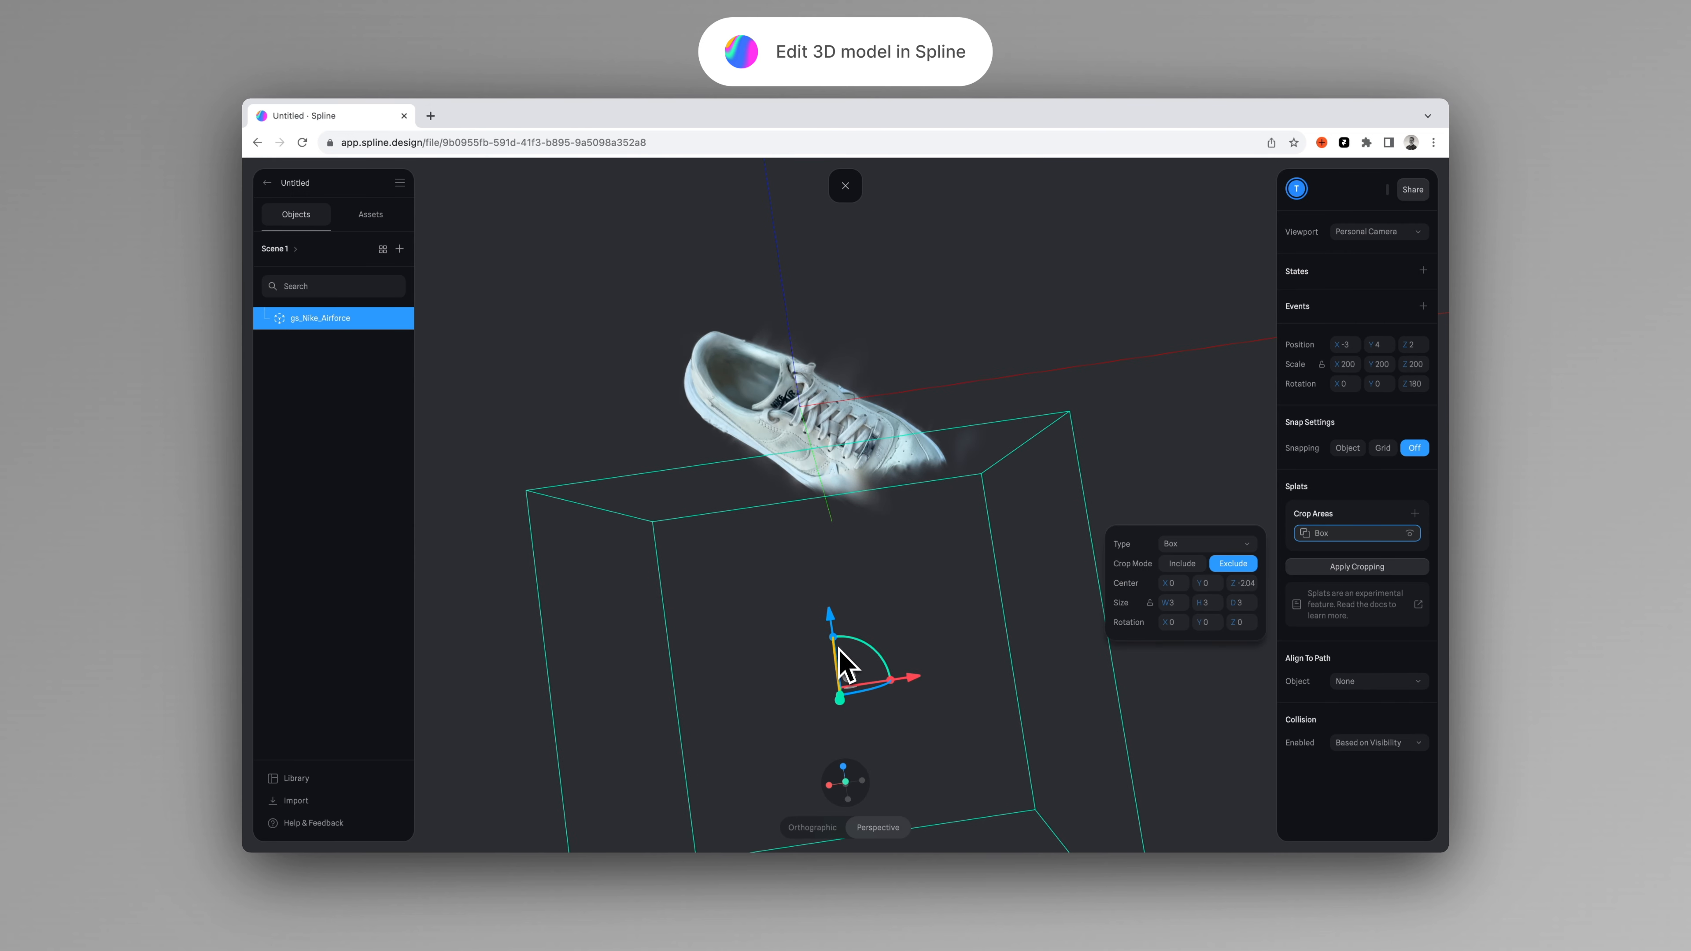
Reposition and rotate the exclusion box so its face follows the blurry side edge of the shoe.
{"action": "left_click_drag", "start_coordinate": [833, 636], "coordinate": [840, 659]}
{"action": "left_click_drag", "start_coordinate": [831, 624], "coordinate": [830, 566]}
{"action": "left_click_drag", "start_coordinate": [852, 584], "coordinate": [862, 598]}
{"action": "left_click_drag", "start_coordinate": [837, 569], "coordinate": [836, 560]}
{"action": "left_click_drag", "start_coordinate": [852, 553], "coordinate": [1032, 526], "text": "alt"}
Add another Box crop area in Exclude mode, move it over the remaining haze beside the shoe and apply the cropping.
{"action": "left_click", "coordinate": [1415, 513]}
{"action": "left_click", "coordinate": [1226, 583]}
{"action": "left_click_drag", "start_coordinate": [910, 430], "coordinate": [747, 601]}
{"action": "scroll", "coordinate": [958, 560], "scroll_direction": "up", "scroll_amount": 5}
{"action": "left_click_drag", "start_coordinate": [1038, 461], "coordinate": [1139, 439], "text": "alt"}
{"action": "scroll", "coordinate": [1130, 442], "scroll_direction": "down", "scroll_amount": 5}
Add a new shared camera as the viewport, frame the shoe more closely and preview the scene.
{"action": "left_click_drag", "start_coordinate": [999, 526], "coordinate": [1096, 475], "text": "alt"}
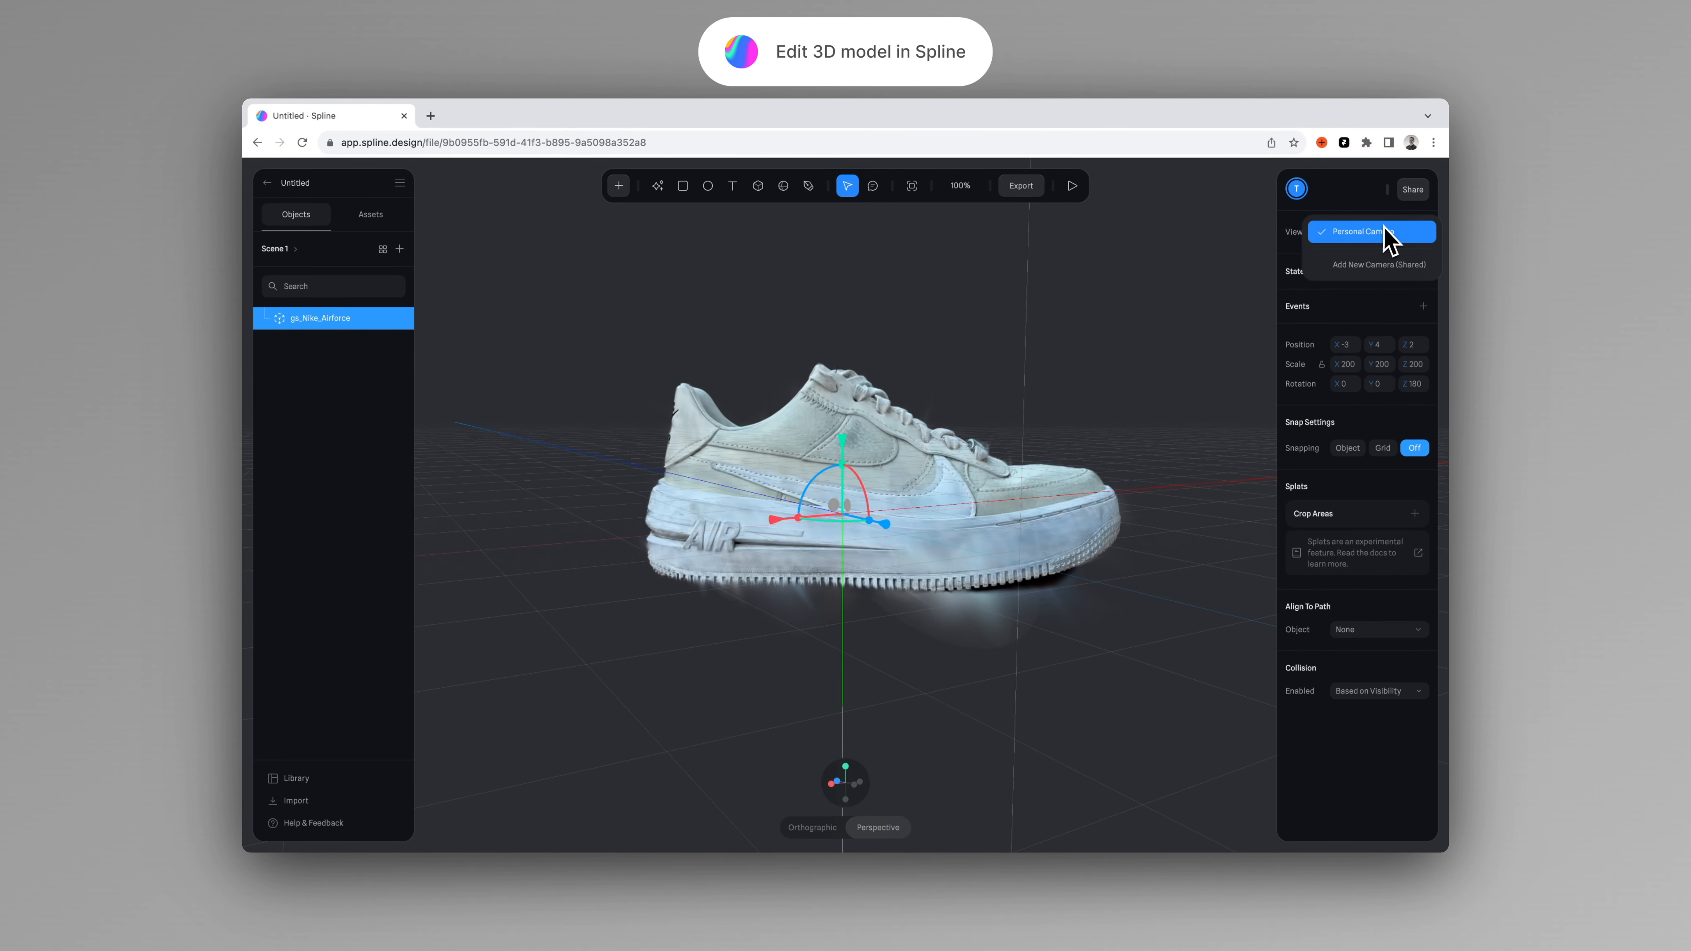
{"action": "left_click", "coordinate": [1378, 267]}
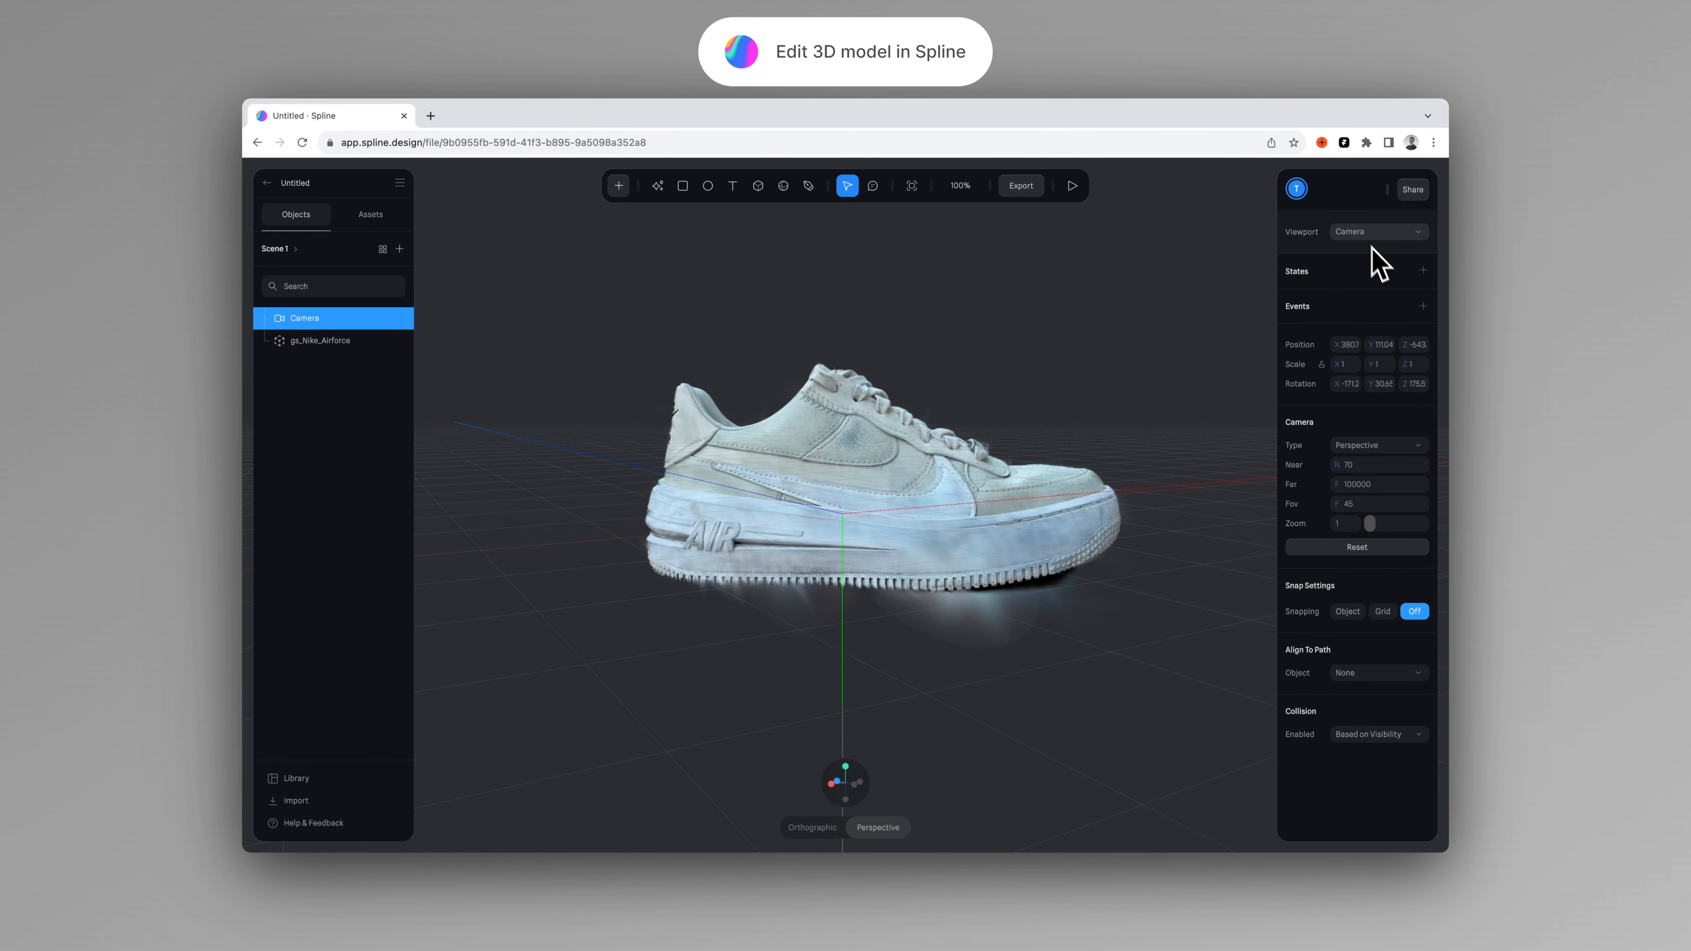
{"action": "scroll", "coordinate": [1038, 363], "scroll_direction": "up", "scroll_amount": 5}
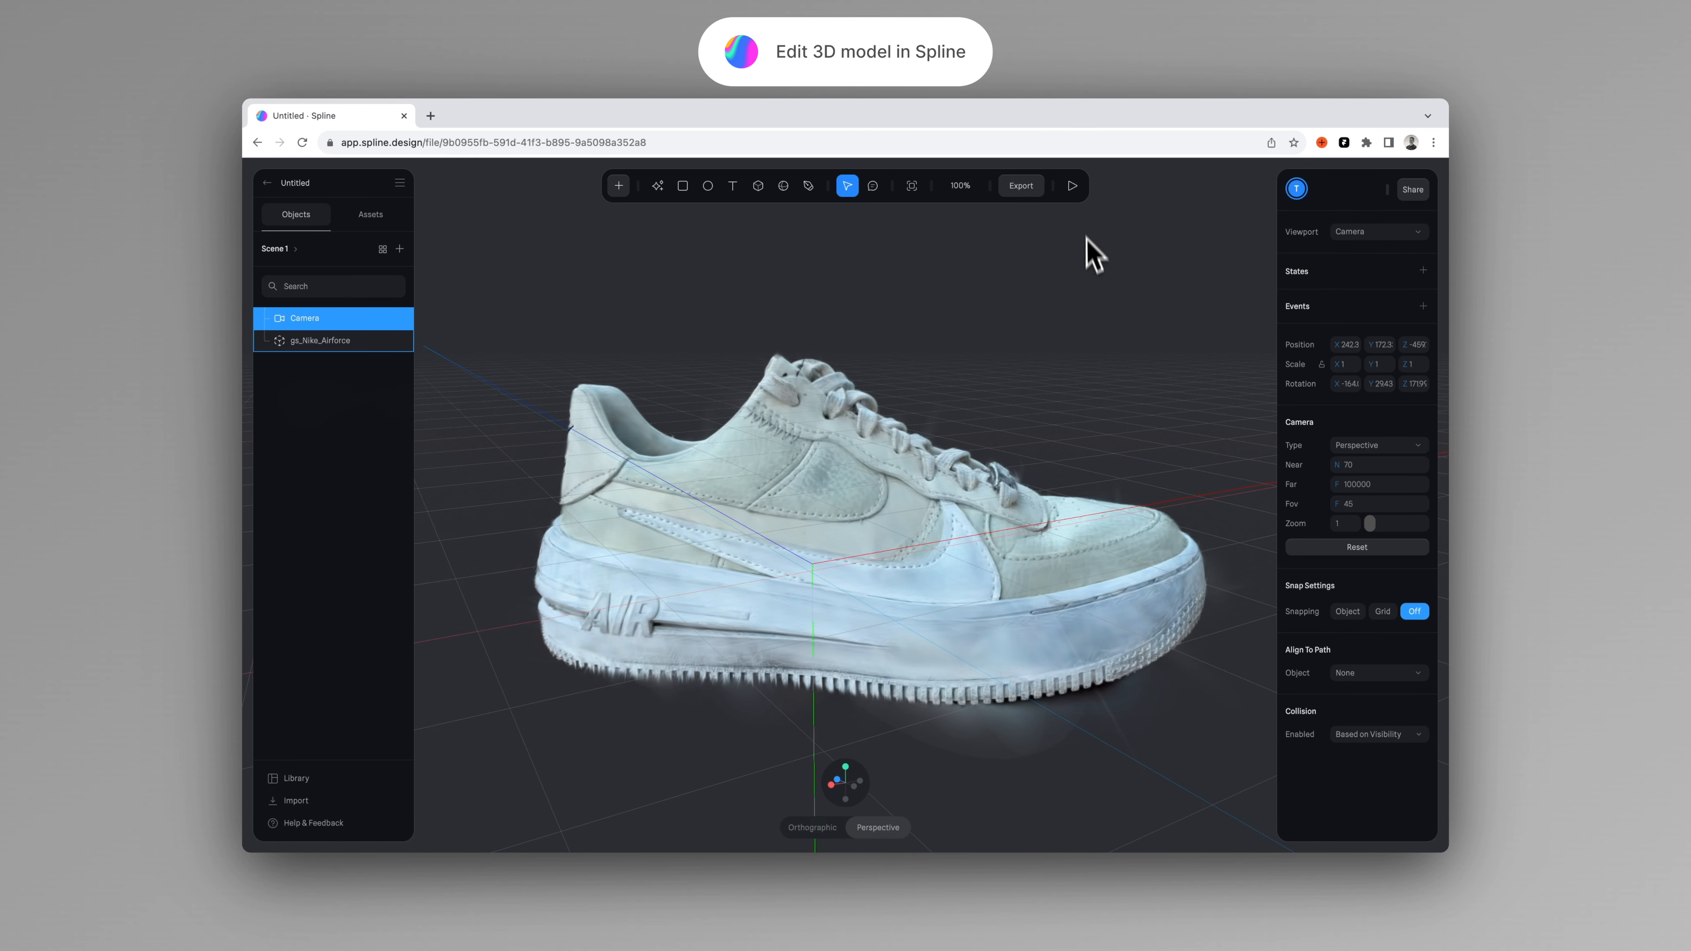
{"action": "left_click", "coordinate": [1072, 185]}
{"action": "left_click", "coordinate": [934, 188]}
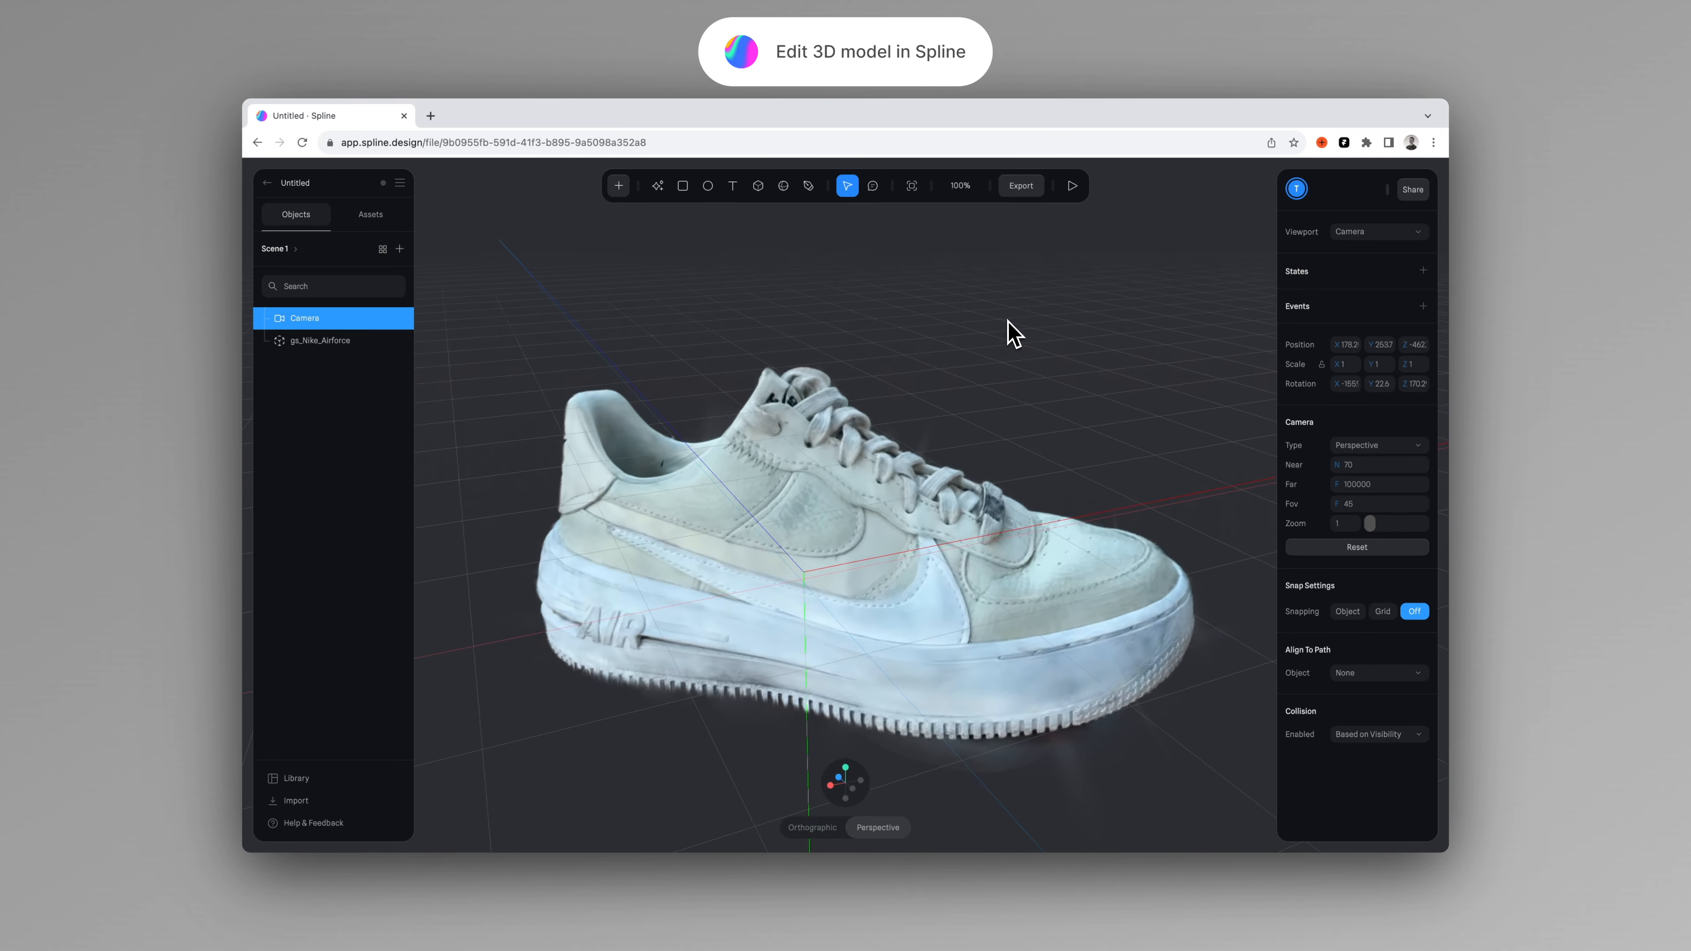
Tilt the gs_Nike_Airforce splat to about -20° around X, reframe the shoe, then preview the scene and exit the preview.
{"action": "left_click", "coordinate": [959, 378]}
{"action": "left_click_drag", "start_coordinate": [845, 550], "coordinate": [813, 589]}
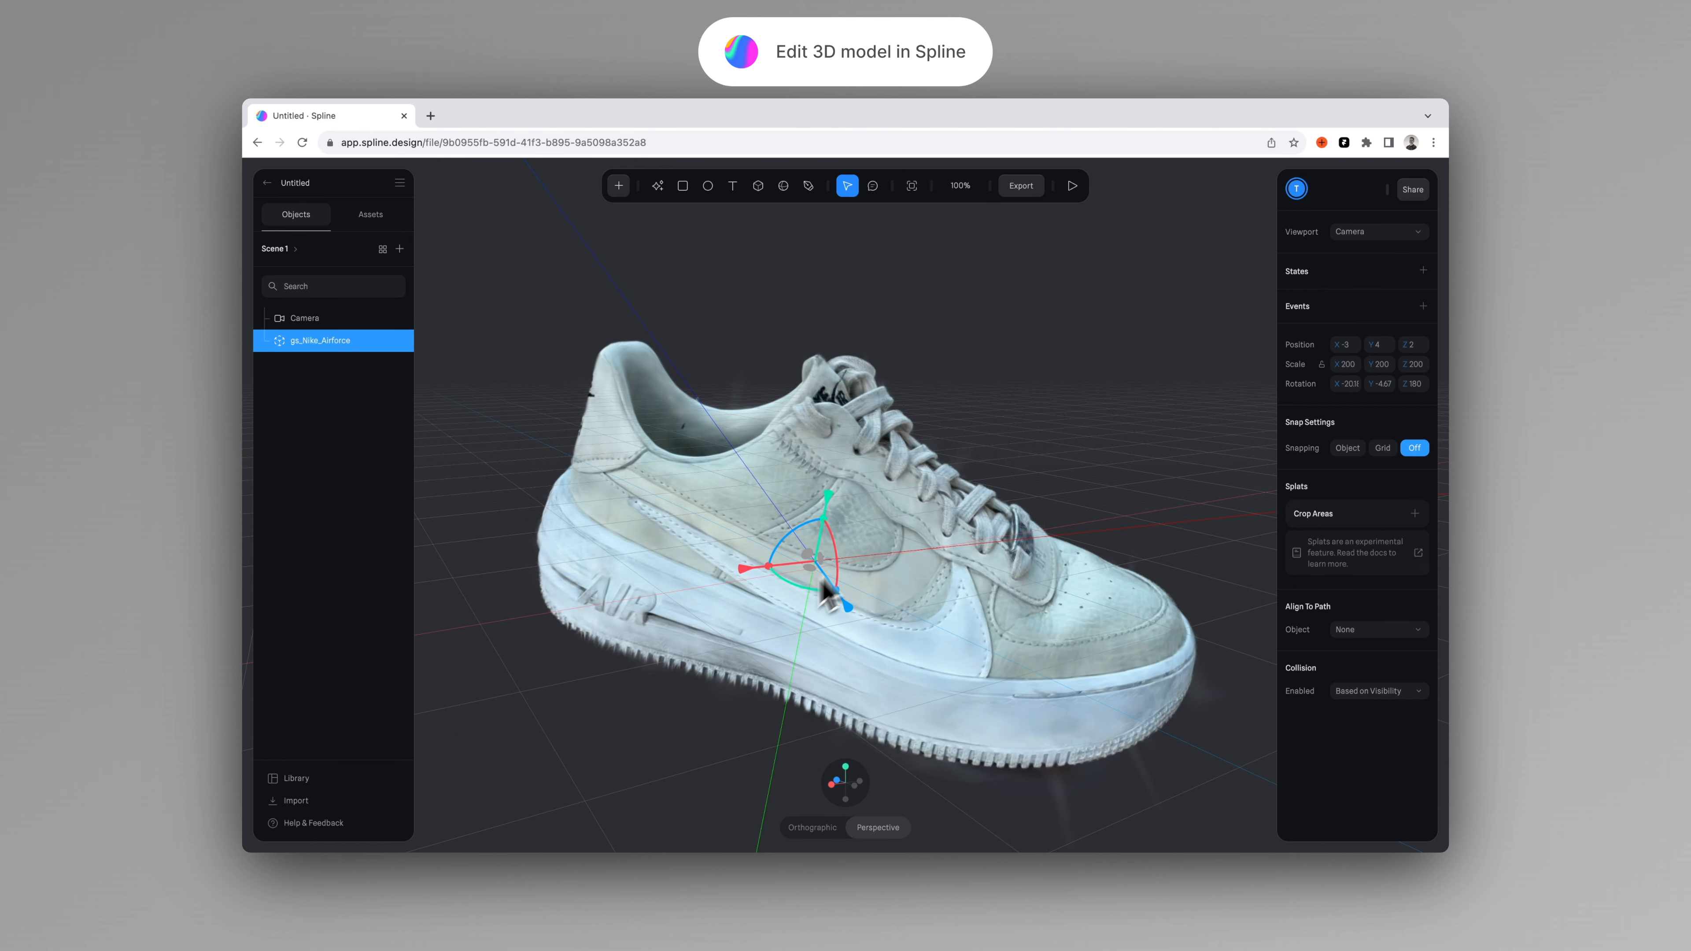
{"action": "scroll", "coordinate": [1028, 446], "scroll_direction": "down", "scroll_amount": 2}
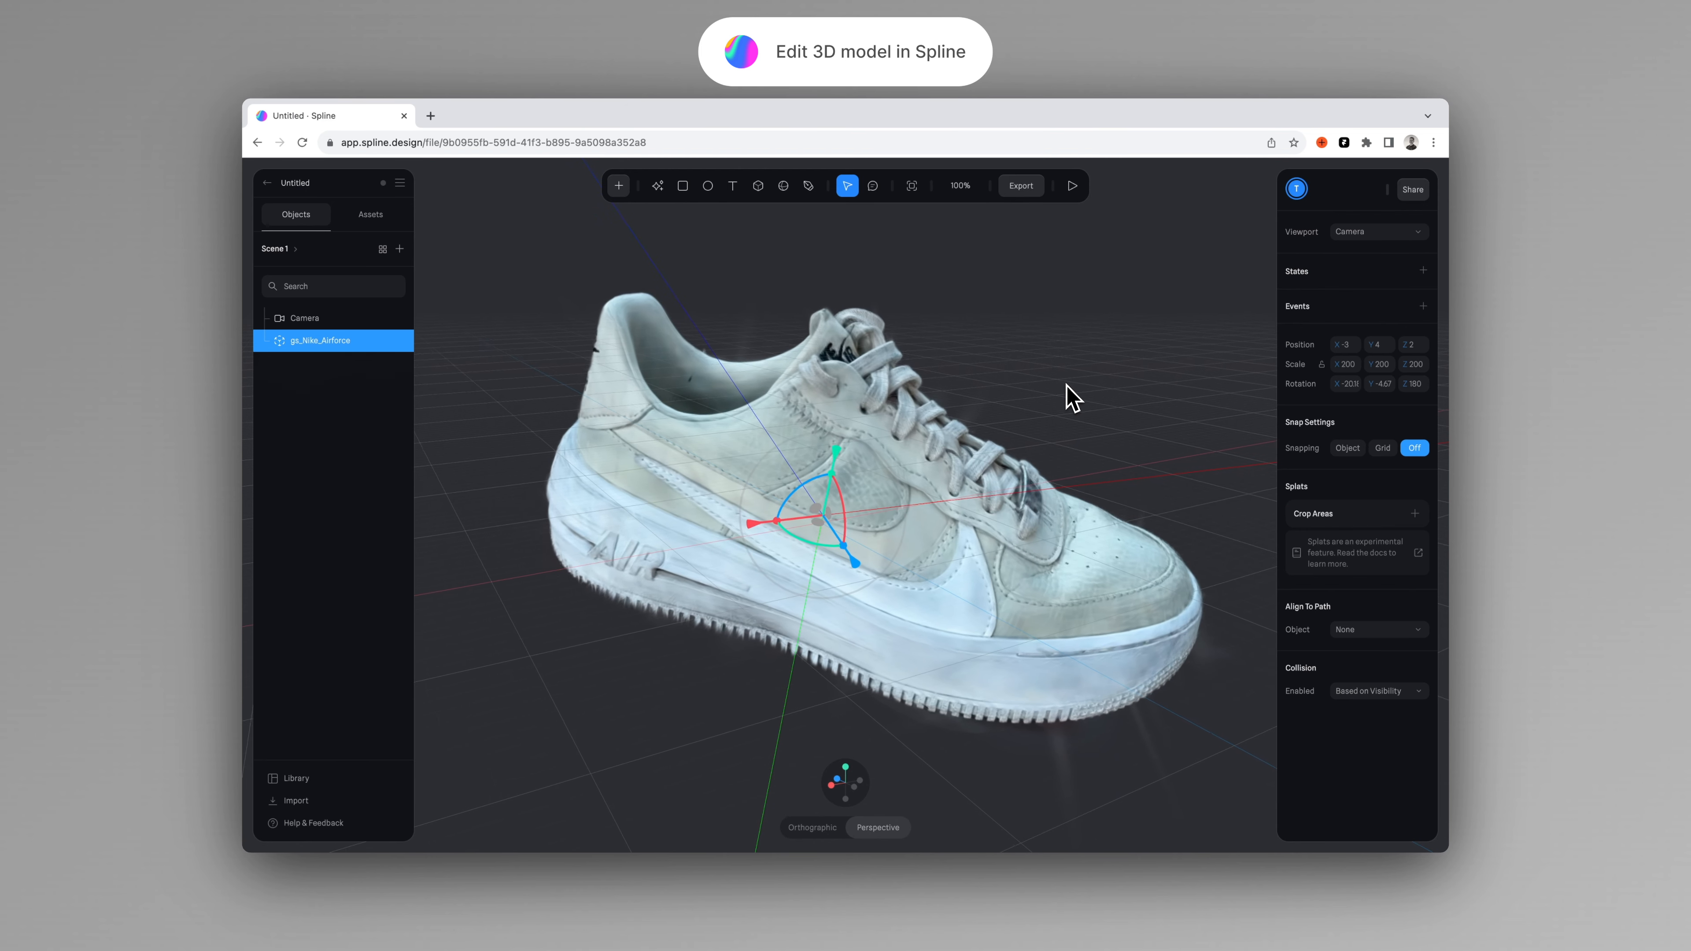
{"action": "left_click", "coordinate": [1071, 187]}
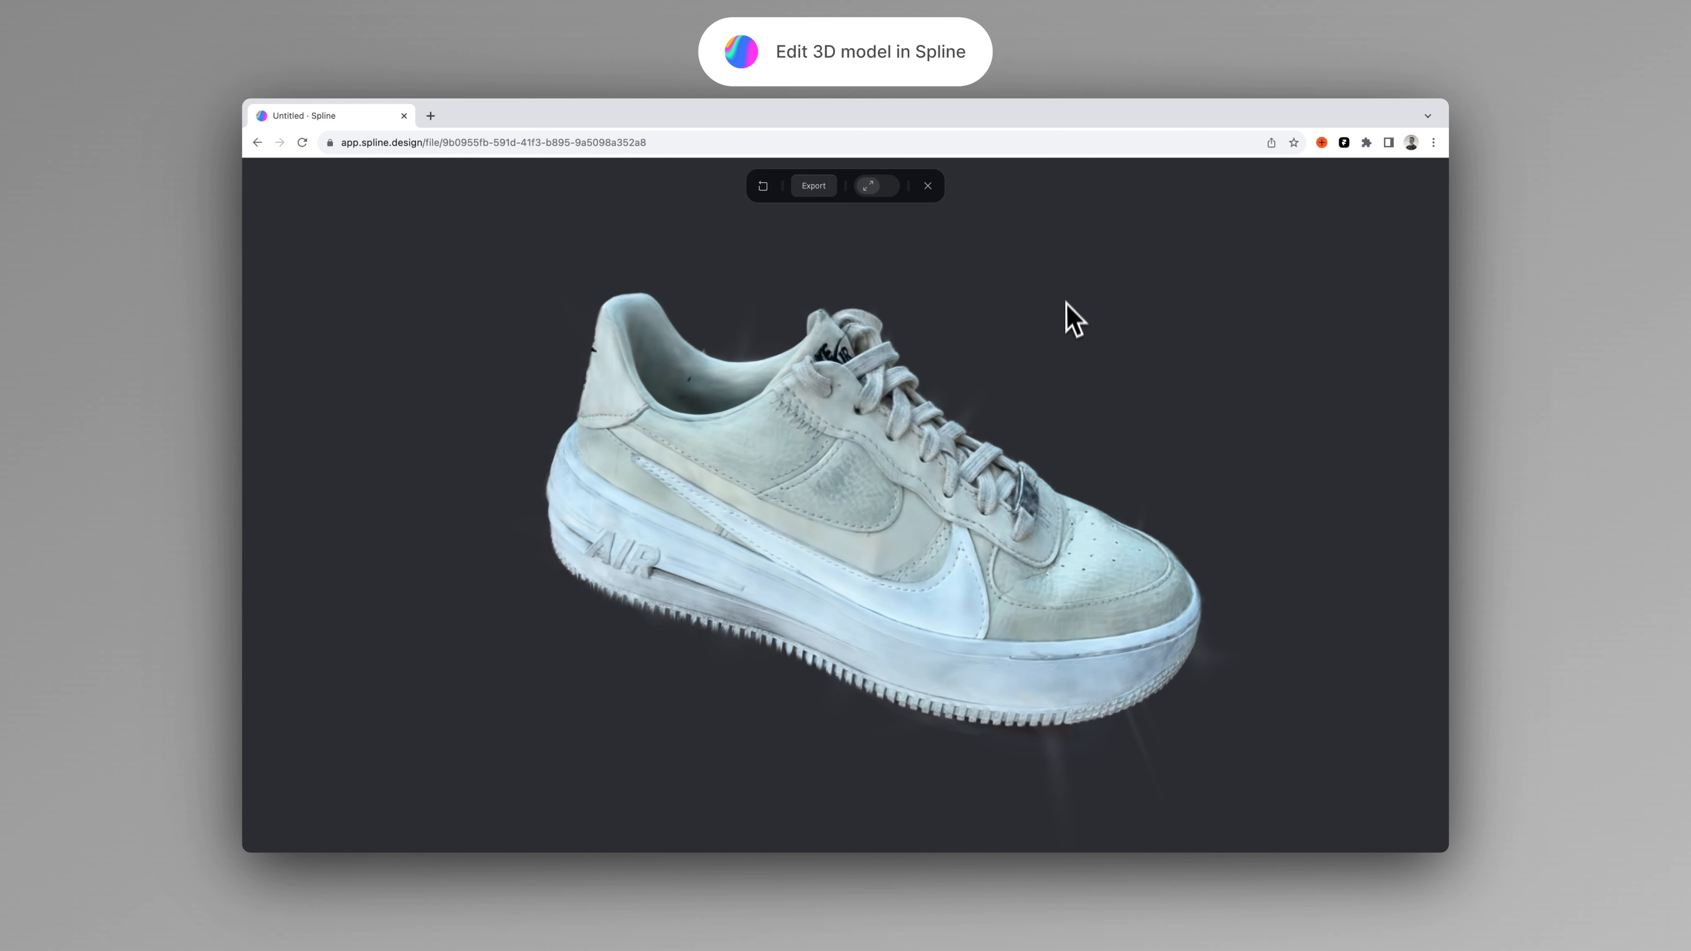
{"action": "left_click", "coordinate": [928, 186]}
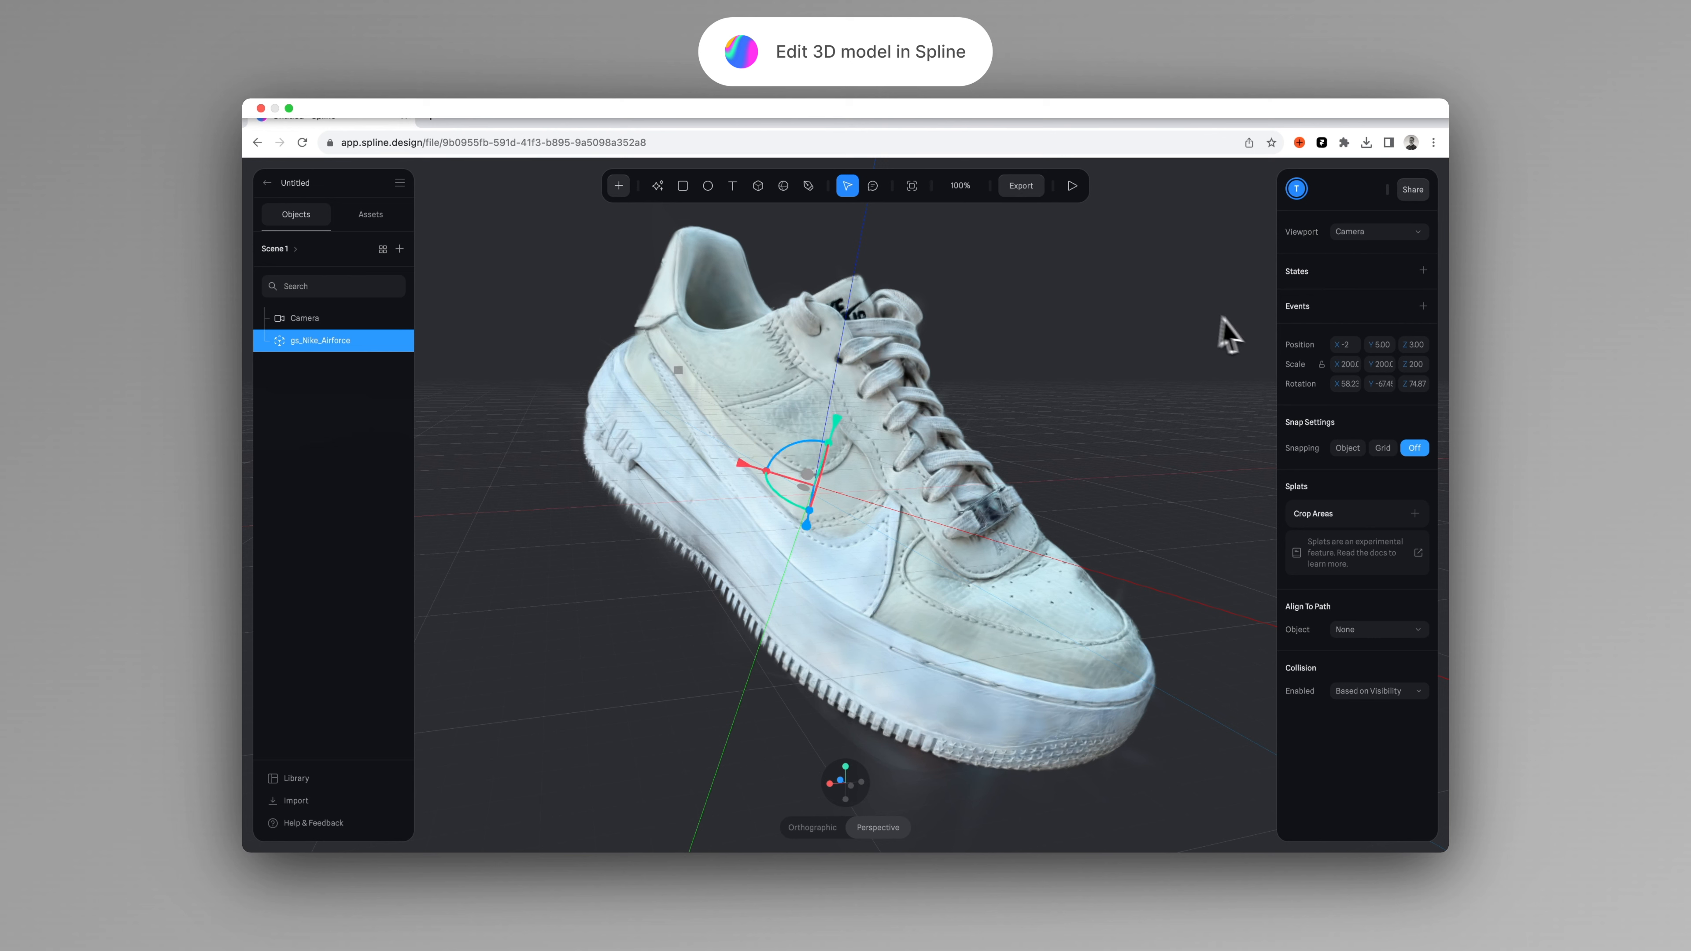
Try a Look At event on the gs_Nike_Airforce splat in the scene preview and delete the event again.
{"action": "left_click", "coordinate": [1422, 306]}
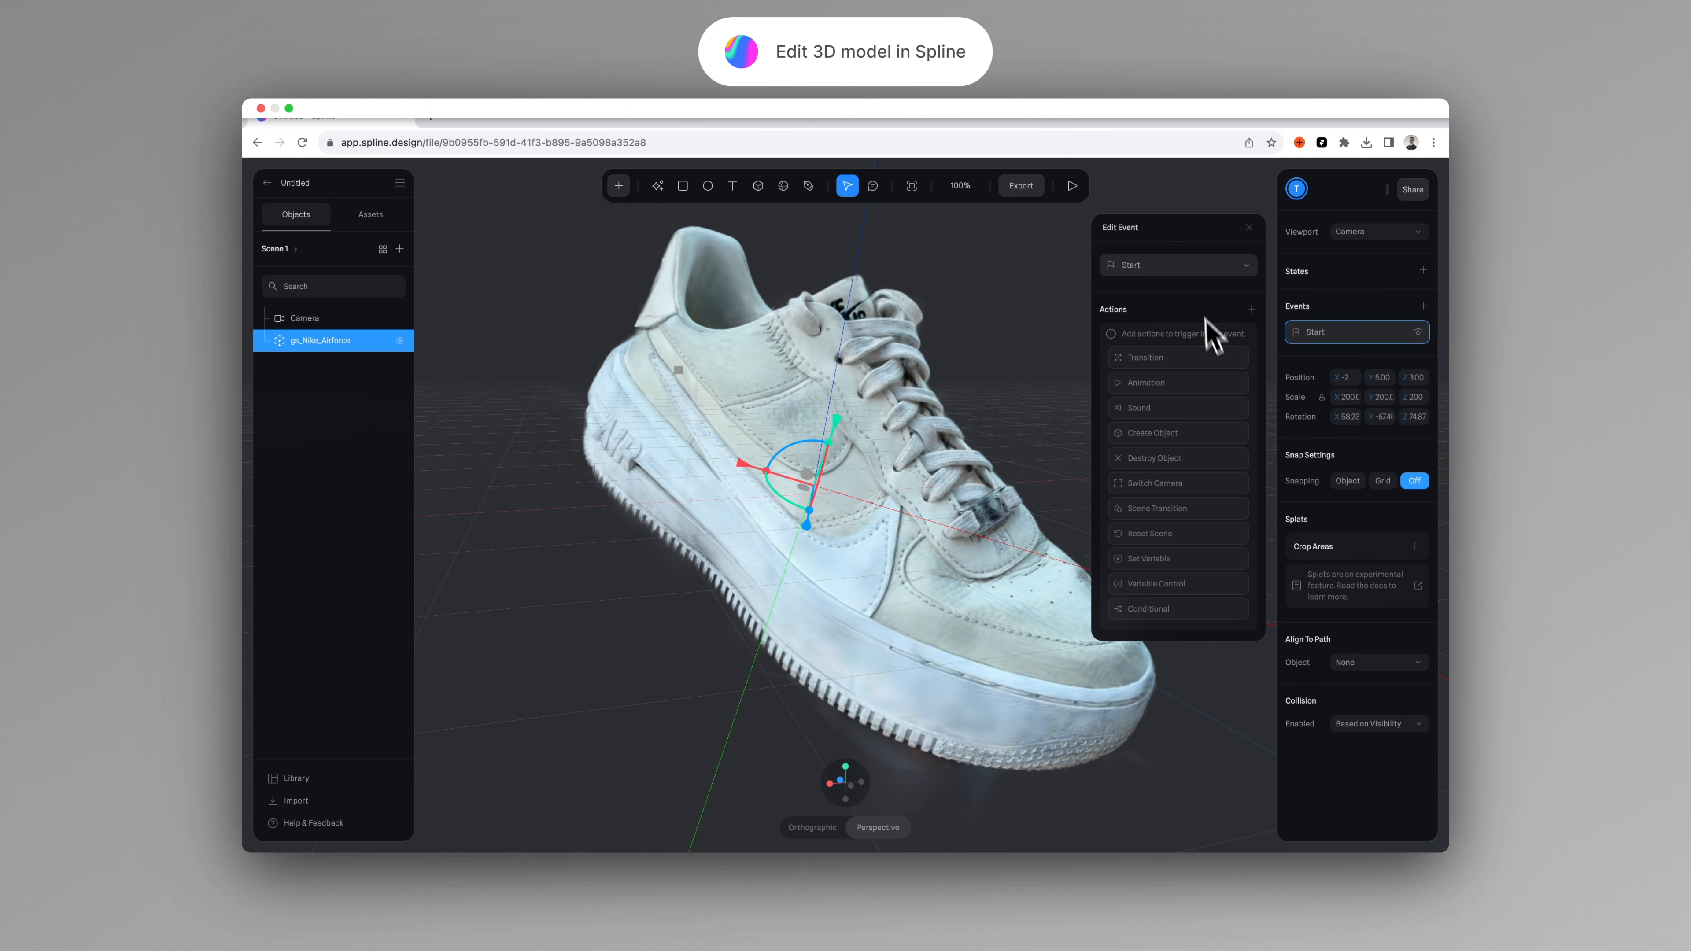
{"action": "left_click", "coordinate": [1198, 266]}
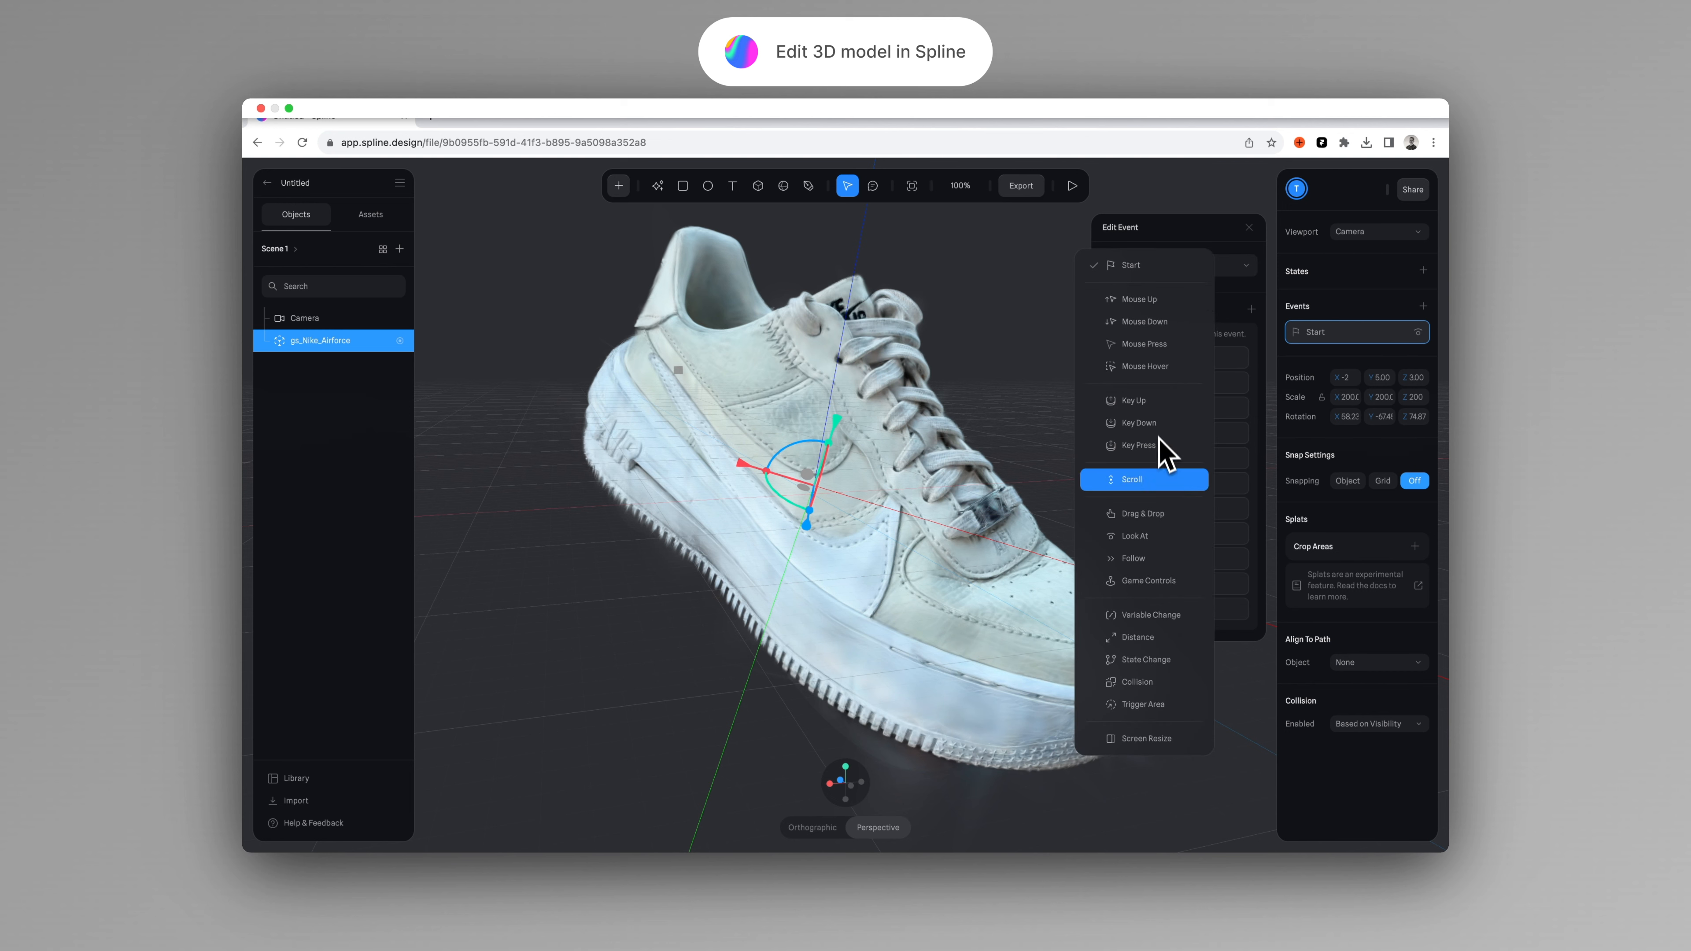
{"action": "left_click", "coordinate": [1139, 541]}
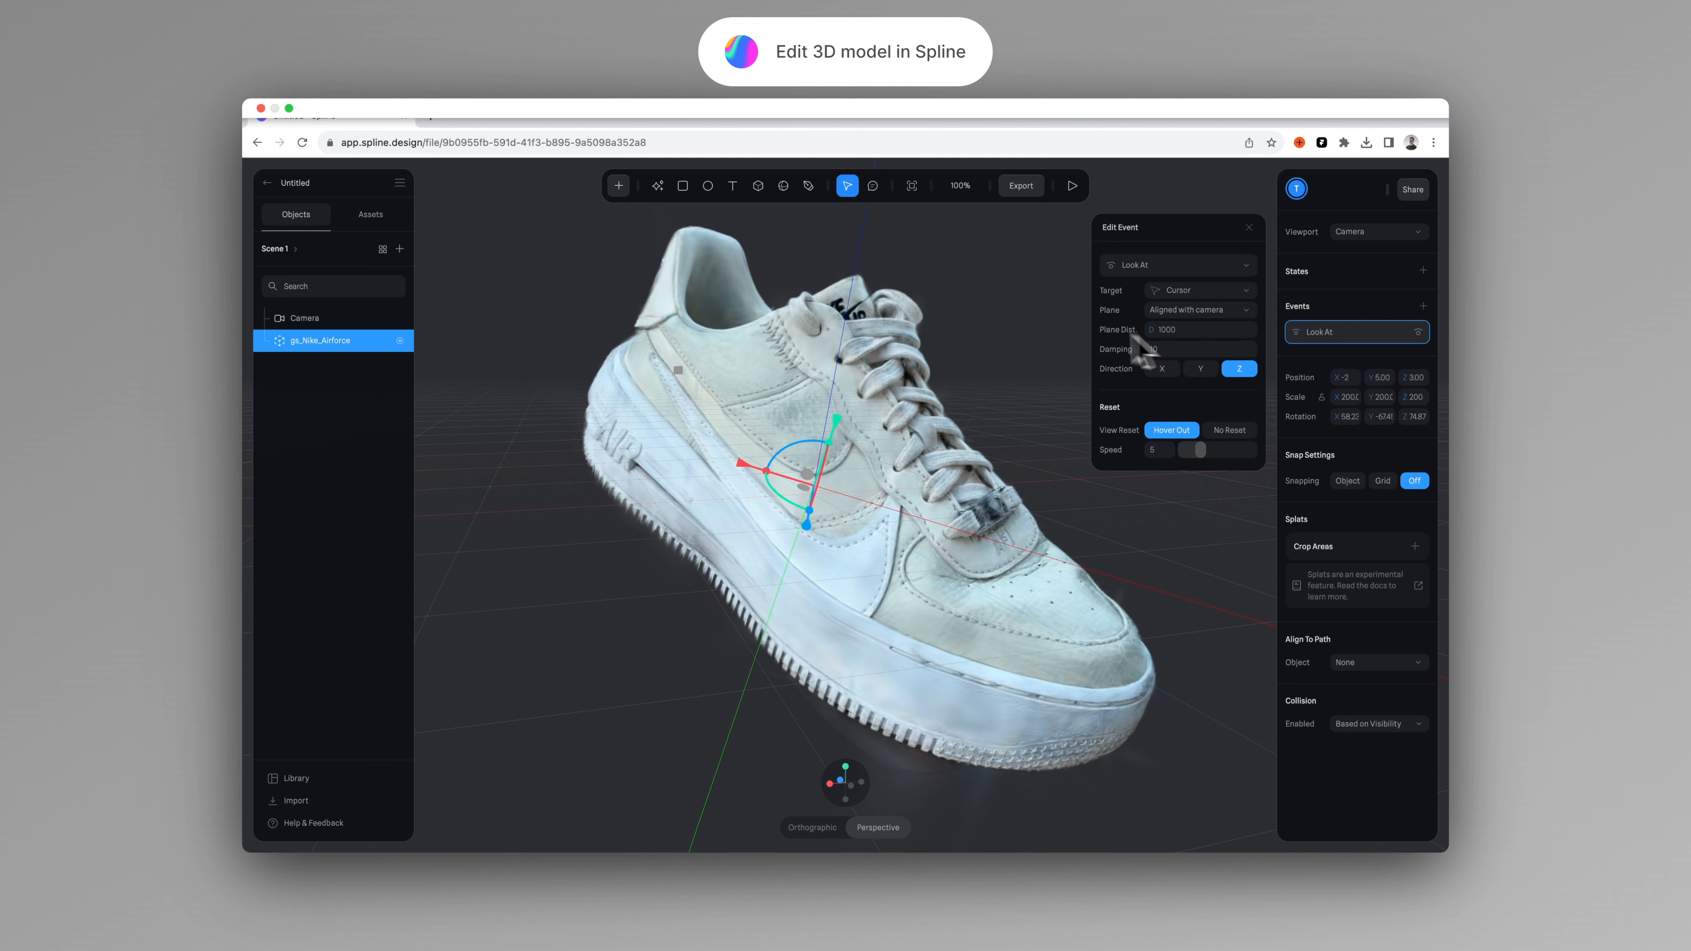
{"action": "left_click", "coordinate": [1032, 319]}
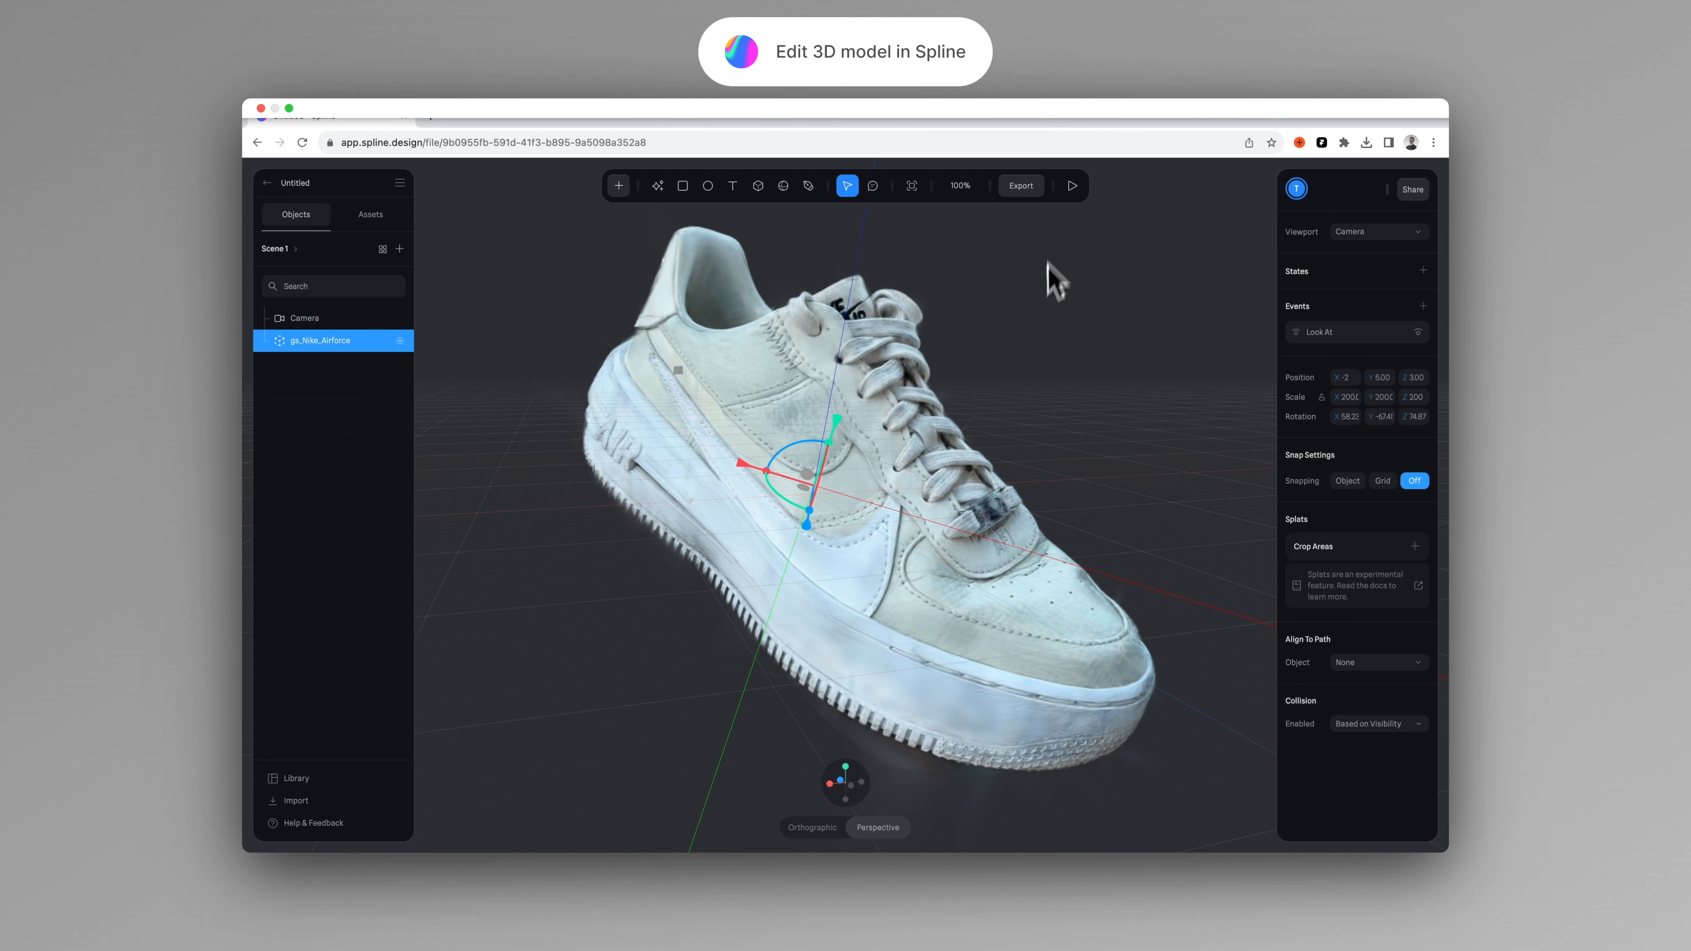
{"action": "left_click", "coordinate": [1069, 193]}
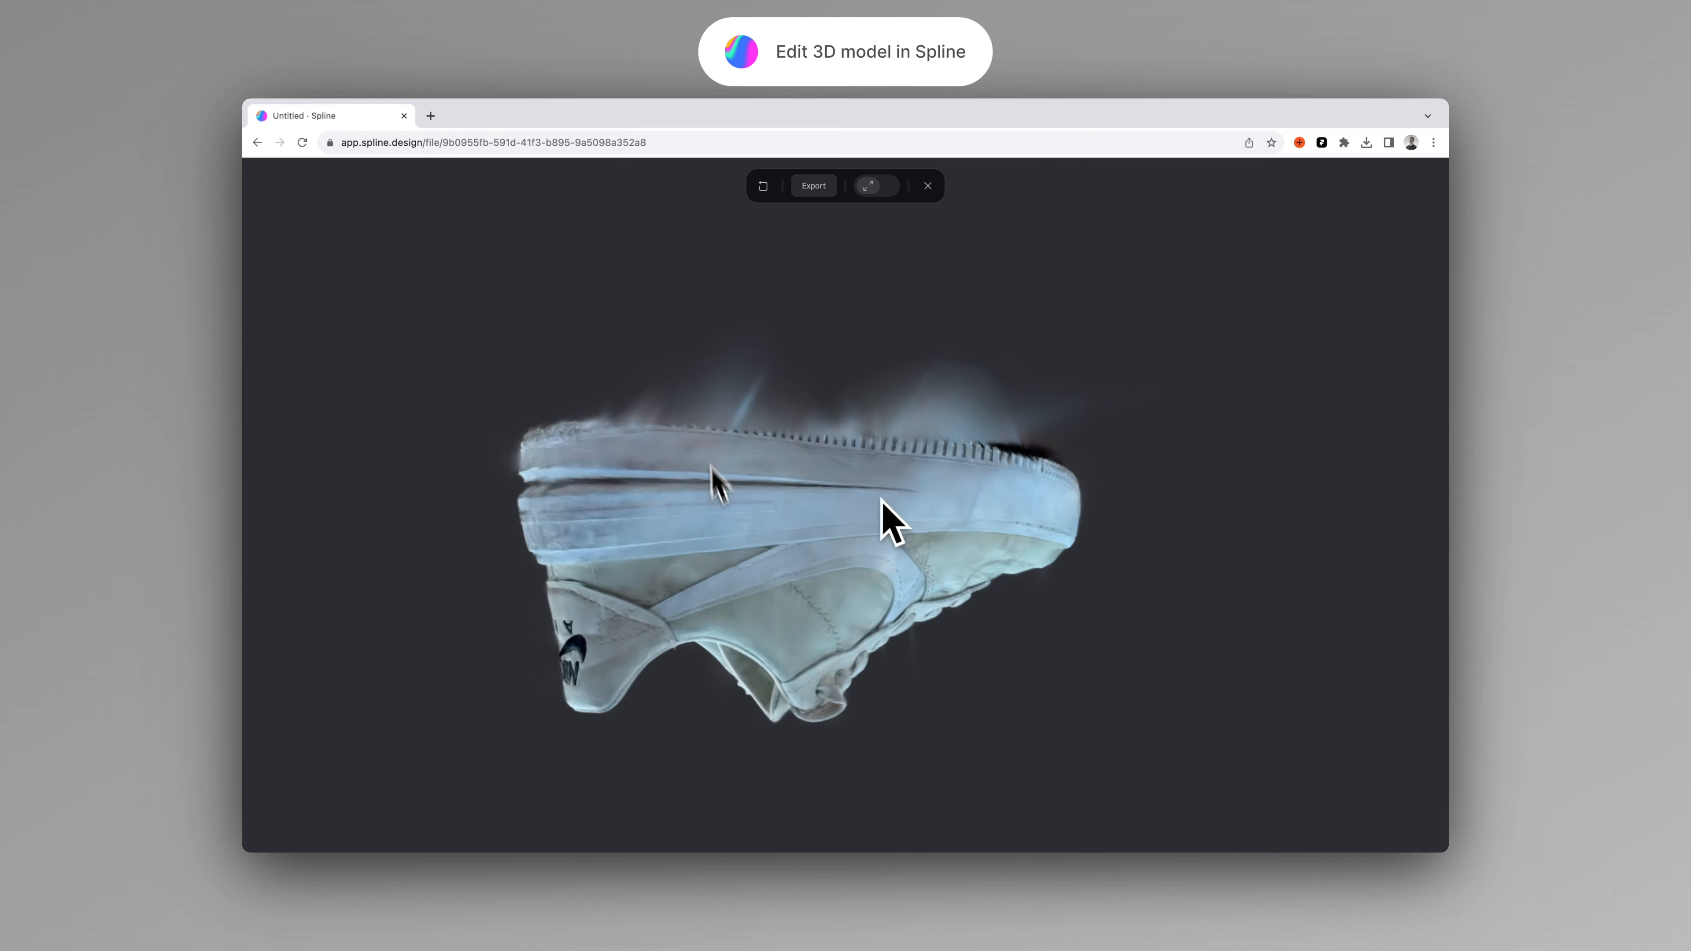
{"action": "left_click", "coordinate": [930, 186]}
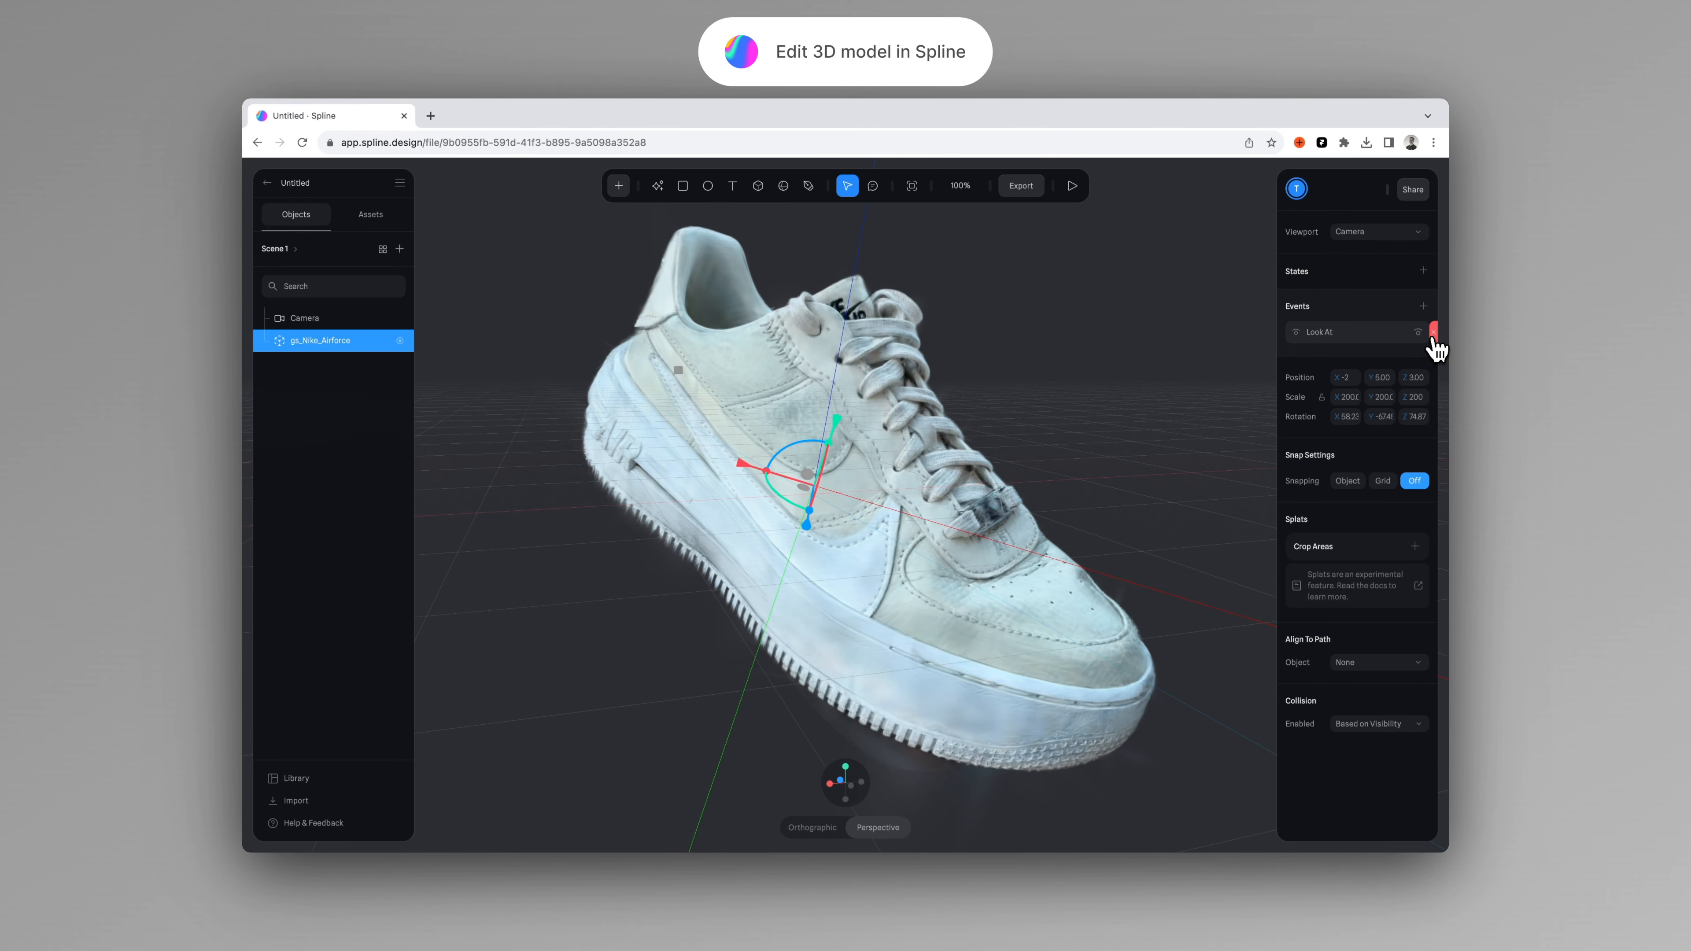
{"action": "left_click", "coordinate": [1432, 333]}
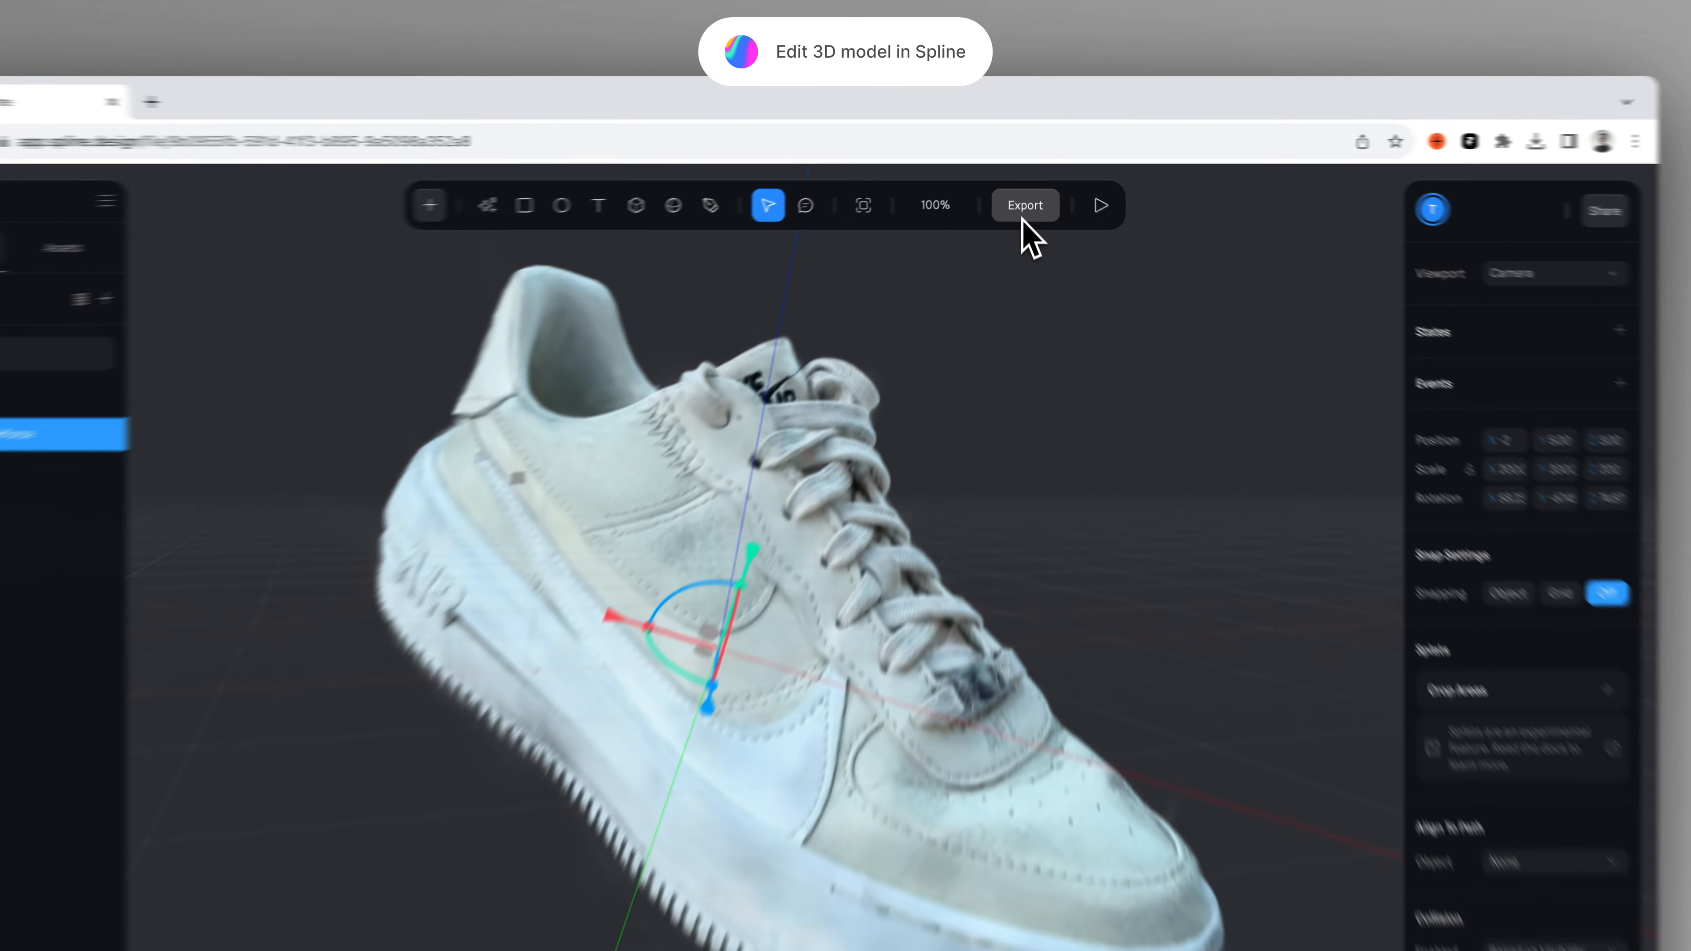
In the public URL export's play settings, turn off the logo and page scroll and hide the background color.
{"action": "left_click", "coordinate": [1021, 186]}
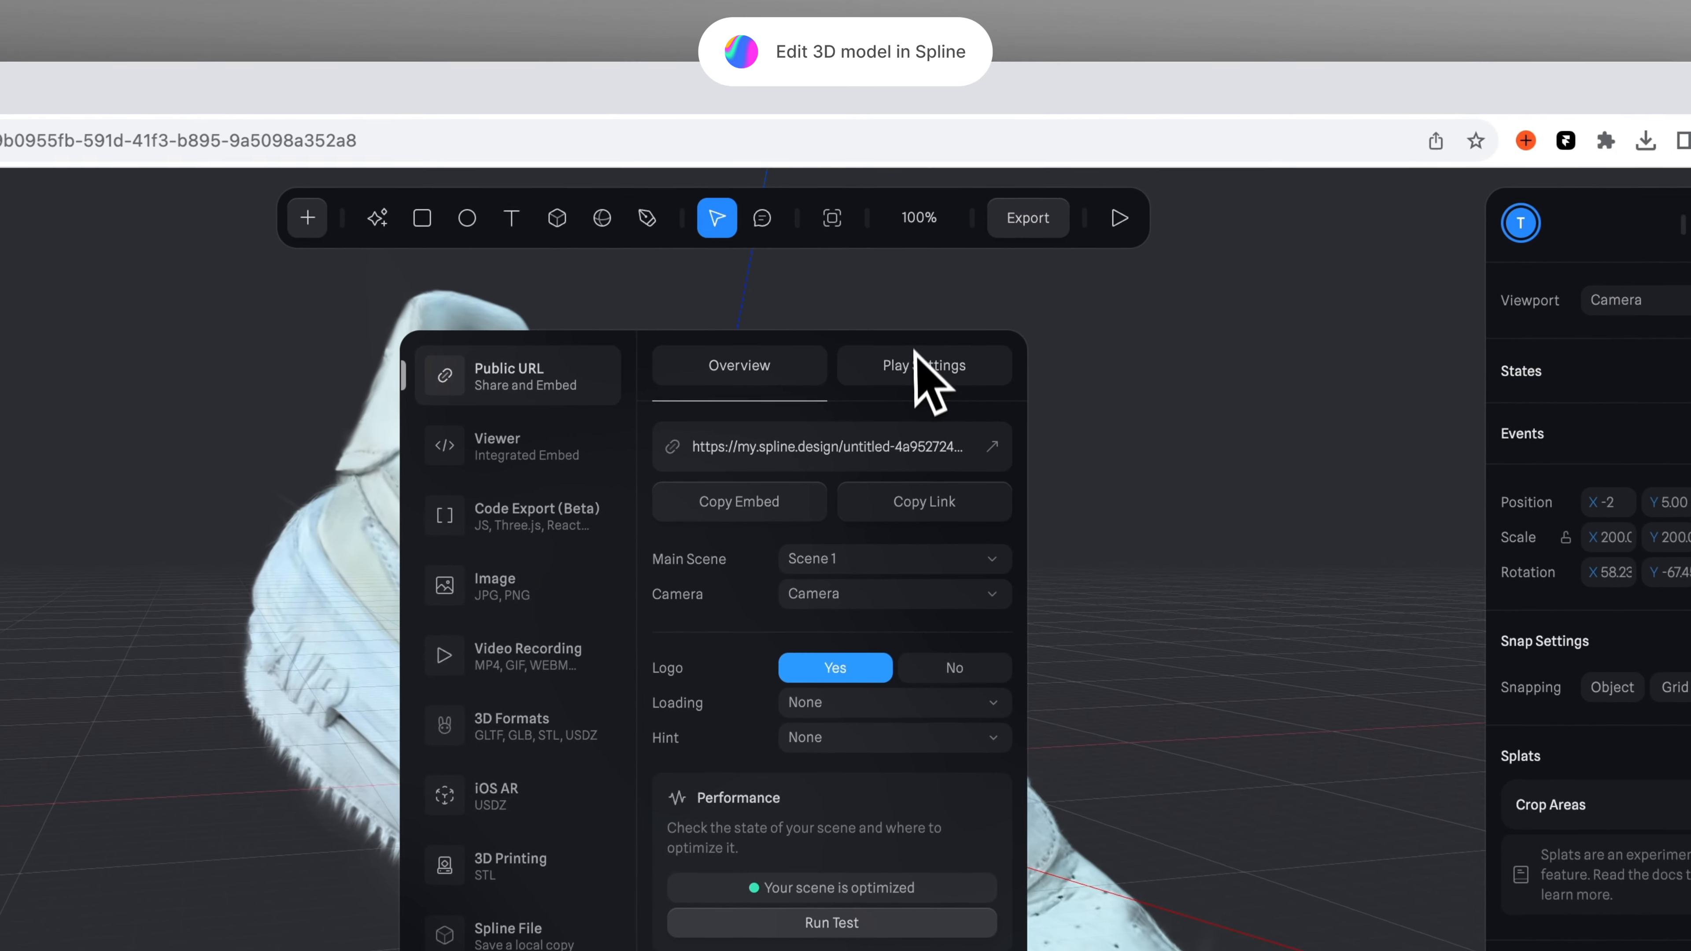
{"action": "left_click", "coordinate": [919, 372]}
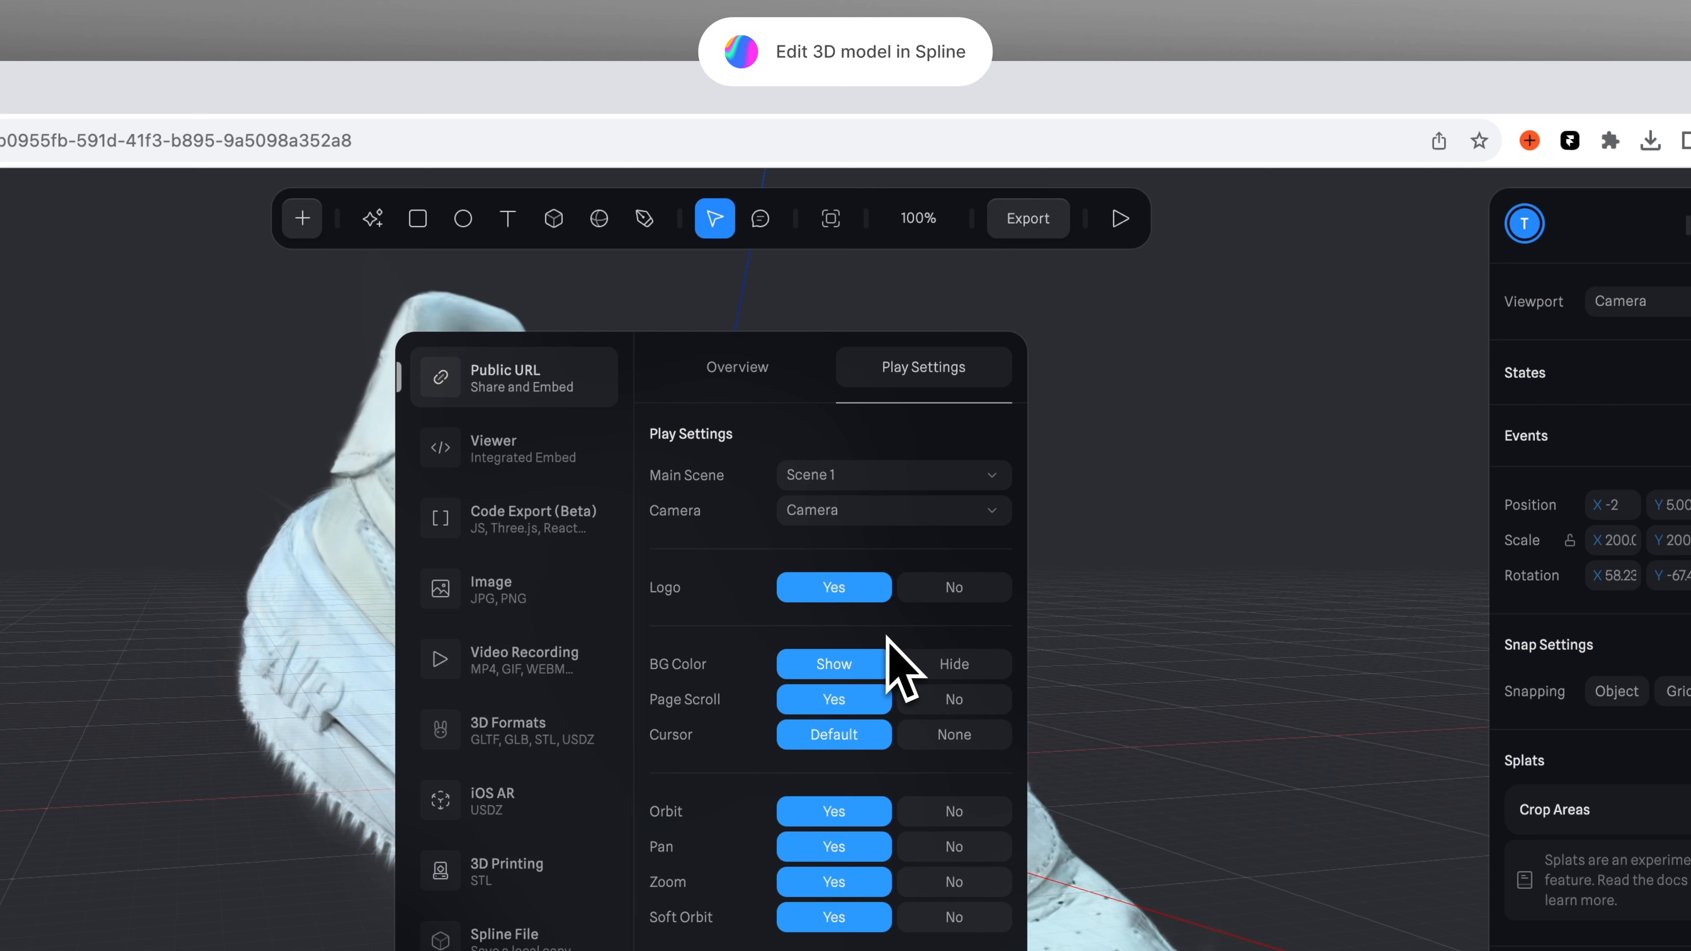
{"action": "left_click", "coordinate": [949, 592]}
{"action": "scroll", "coordinate": [959, 633], "scroll_direction": "down", "scroll_amount": 1}
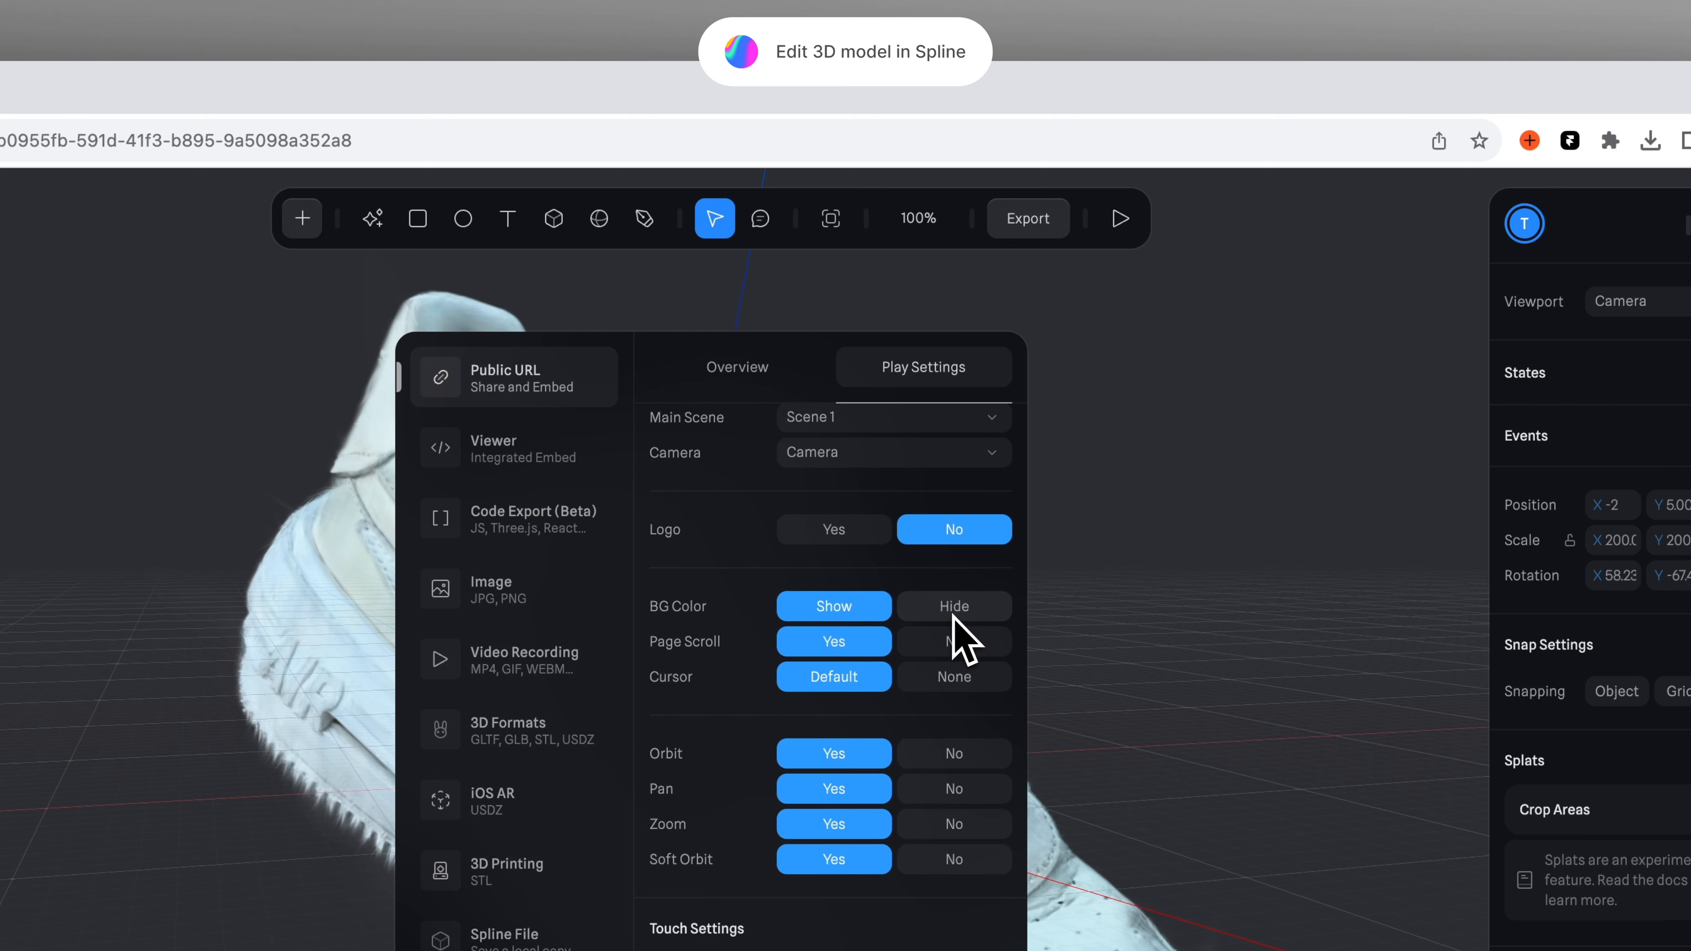
{"action": "left_click", "coordinate": [953, 617]}
{"action": "scroll", "coordinate": [972, 663], "scroll_direction": "down", "scroll_amount": 1}
{"action": "left_click", "coordinate": [959, 587]}
{"action": "scroll", "coordinate": [973, 659], "scroll_direction": "down", "scroll_amount": 2}
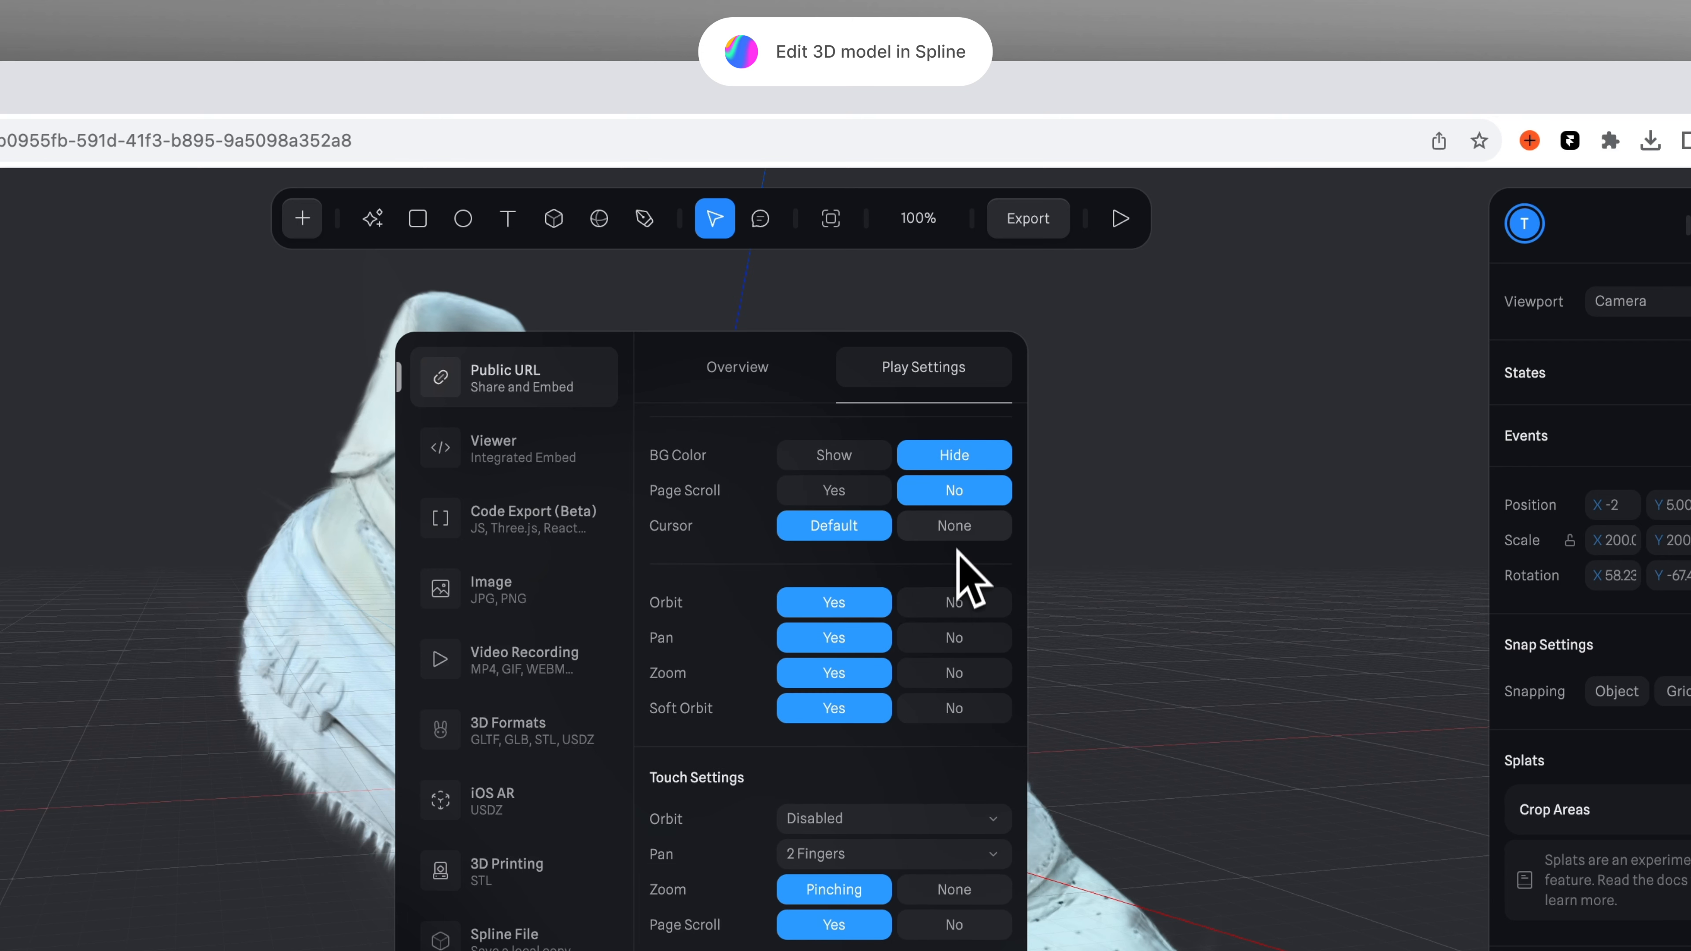
Set the play settings' cursor to None and disable orbit, pan, zoom and soft orbit.
{"action": "left_click", "coordinate": [958, 530]}
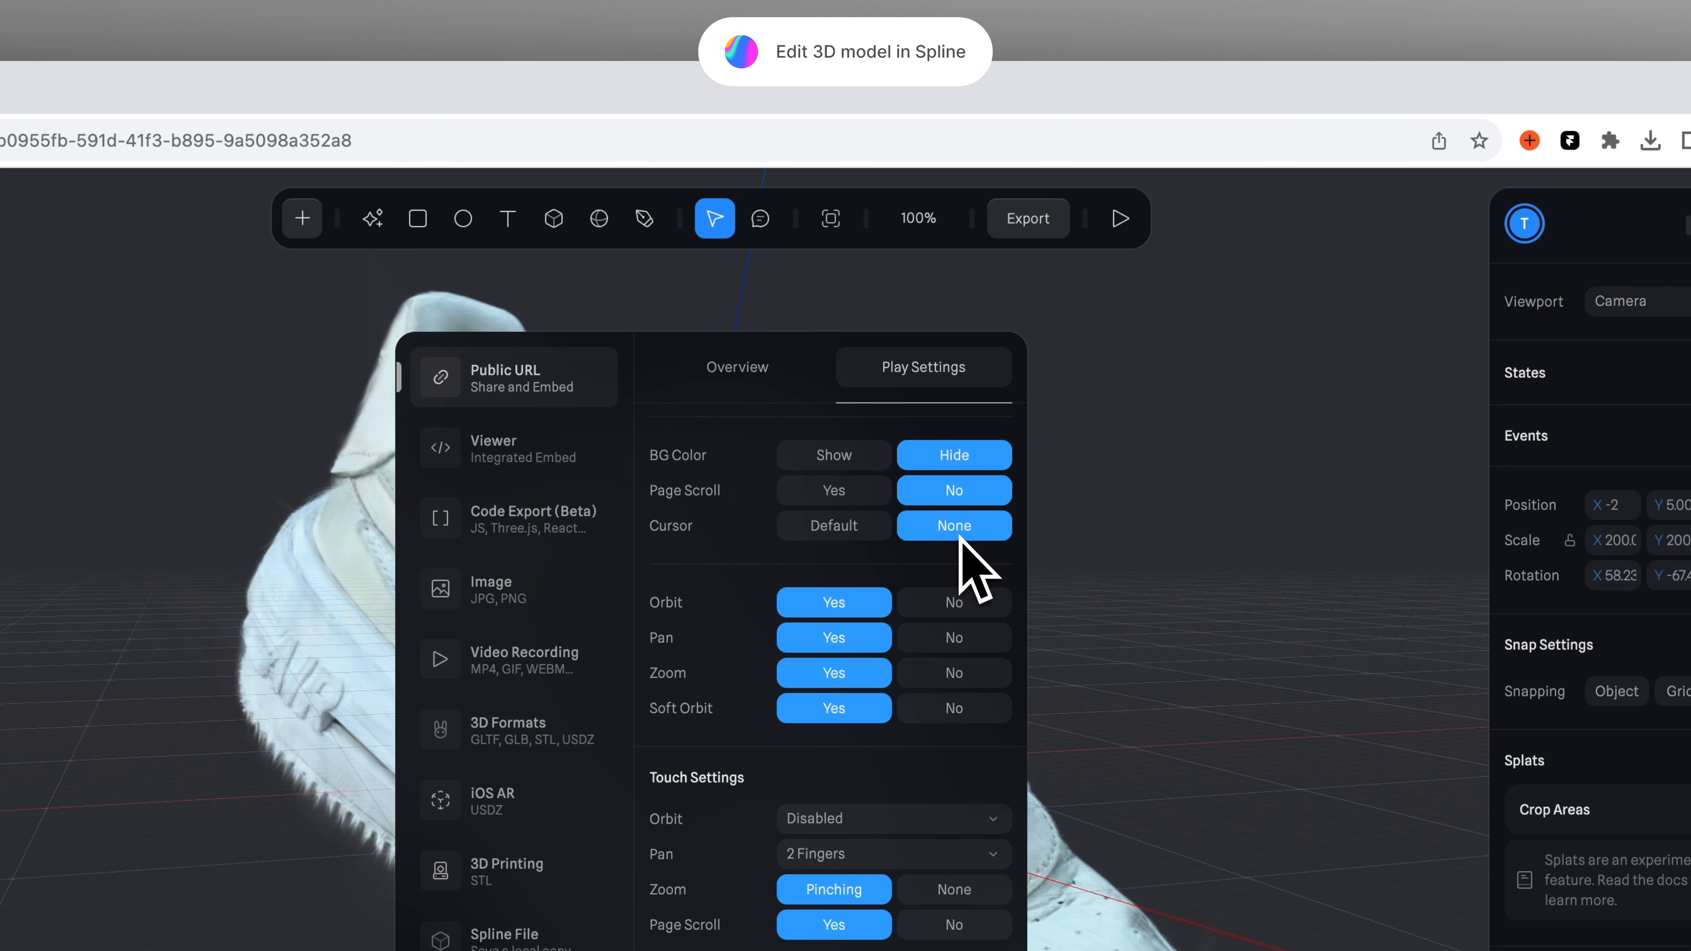
{"action": "left_click", "coordinate": [953, 605]}
{"action": "left_click", "coordinate": [954, 640]}
{"action": "left_click", "coordinate": [954, 674]}
{"action": "left_click", "coordinate": [953, 707]}
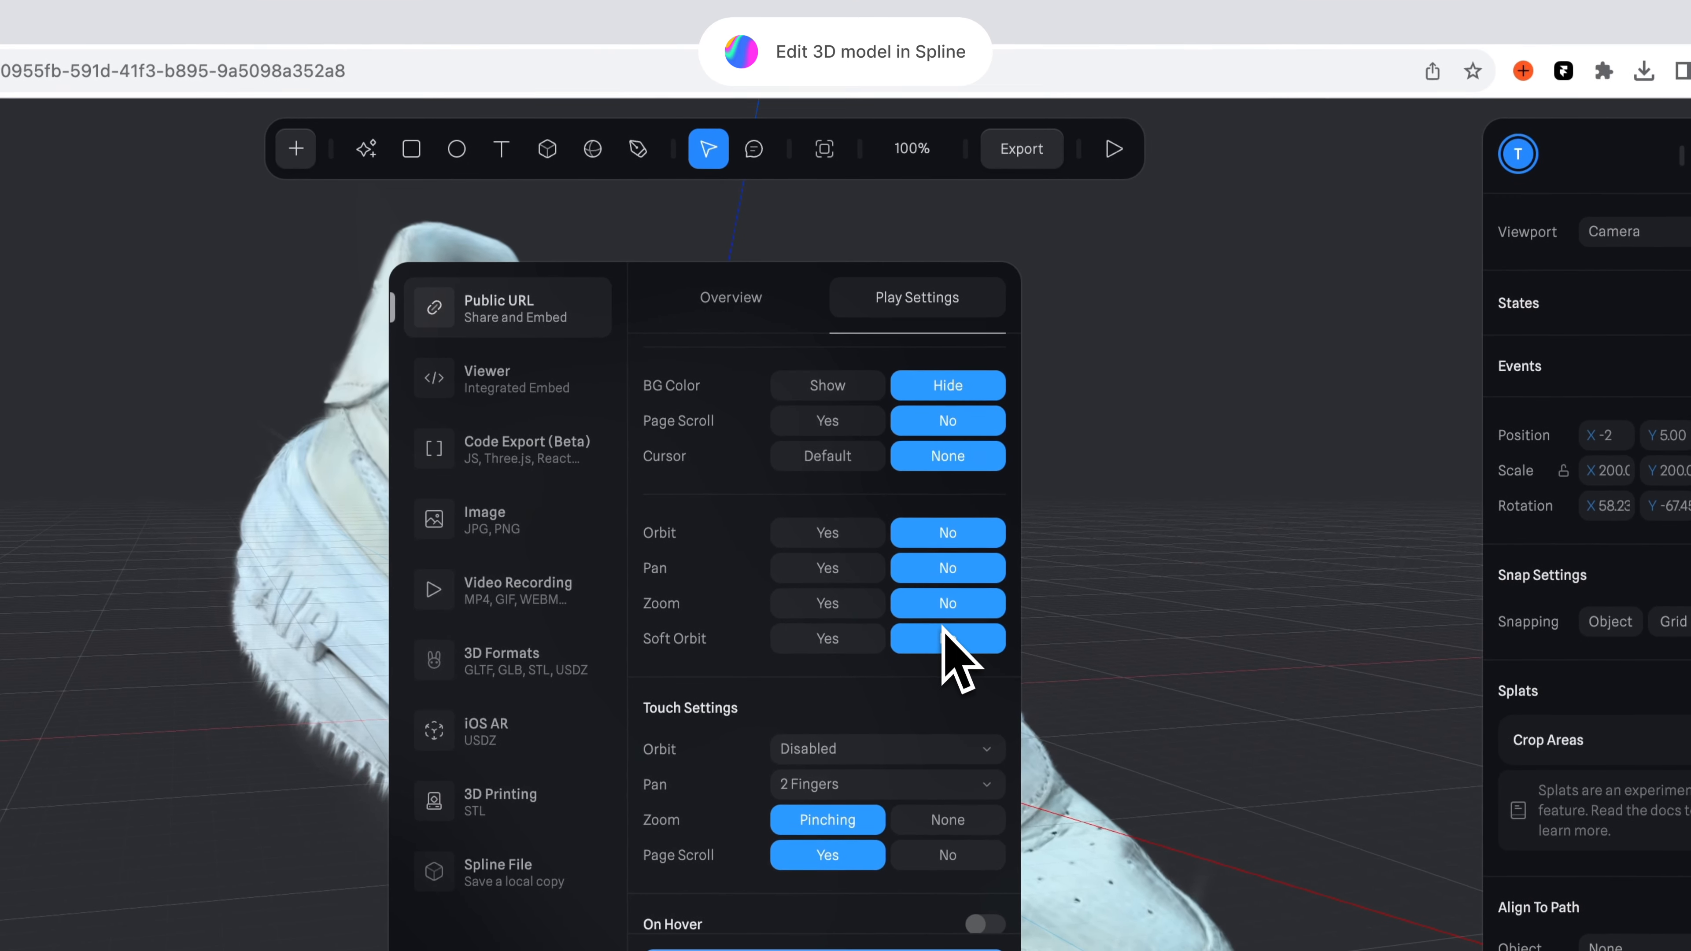
In the touch settings, keep orbit disabled, disable pan, set zoom to None and turn off page scroll.
{"action": "scroll", "coordinate": [945, 636], "scroll_direction": "down", "scroll_amount": 5}
{"action": "left_click", "coordinate": [957, 424]}
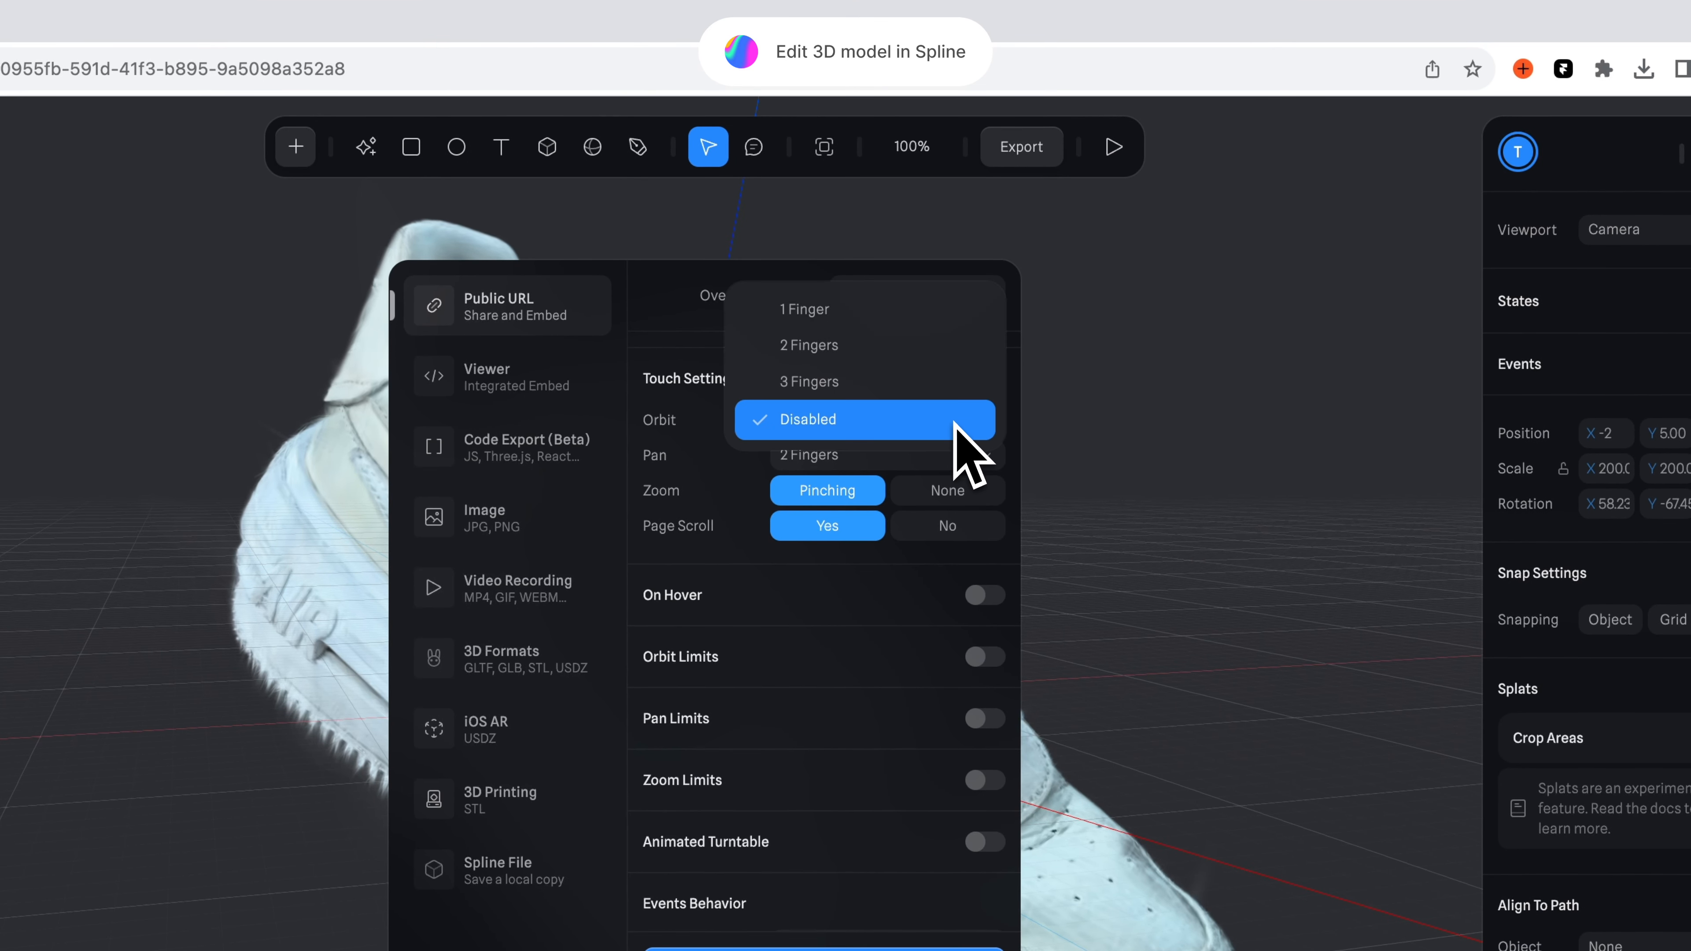
{"action": "left_click", "coordinate": [957, 421]}
{"action": "left_click", "coordinate": [944, 457]}
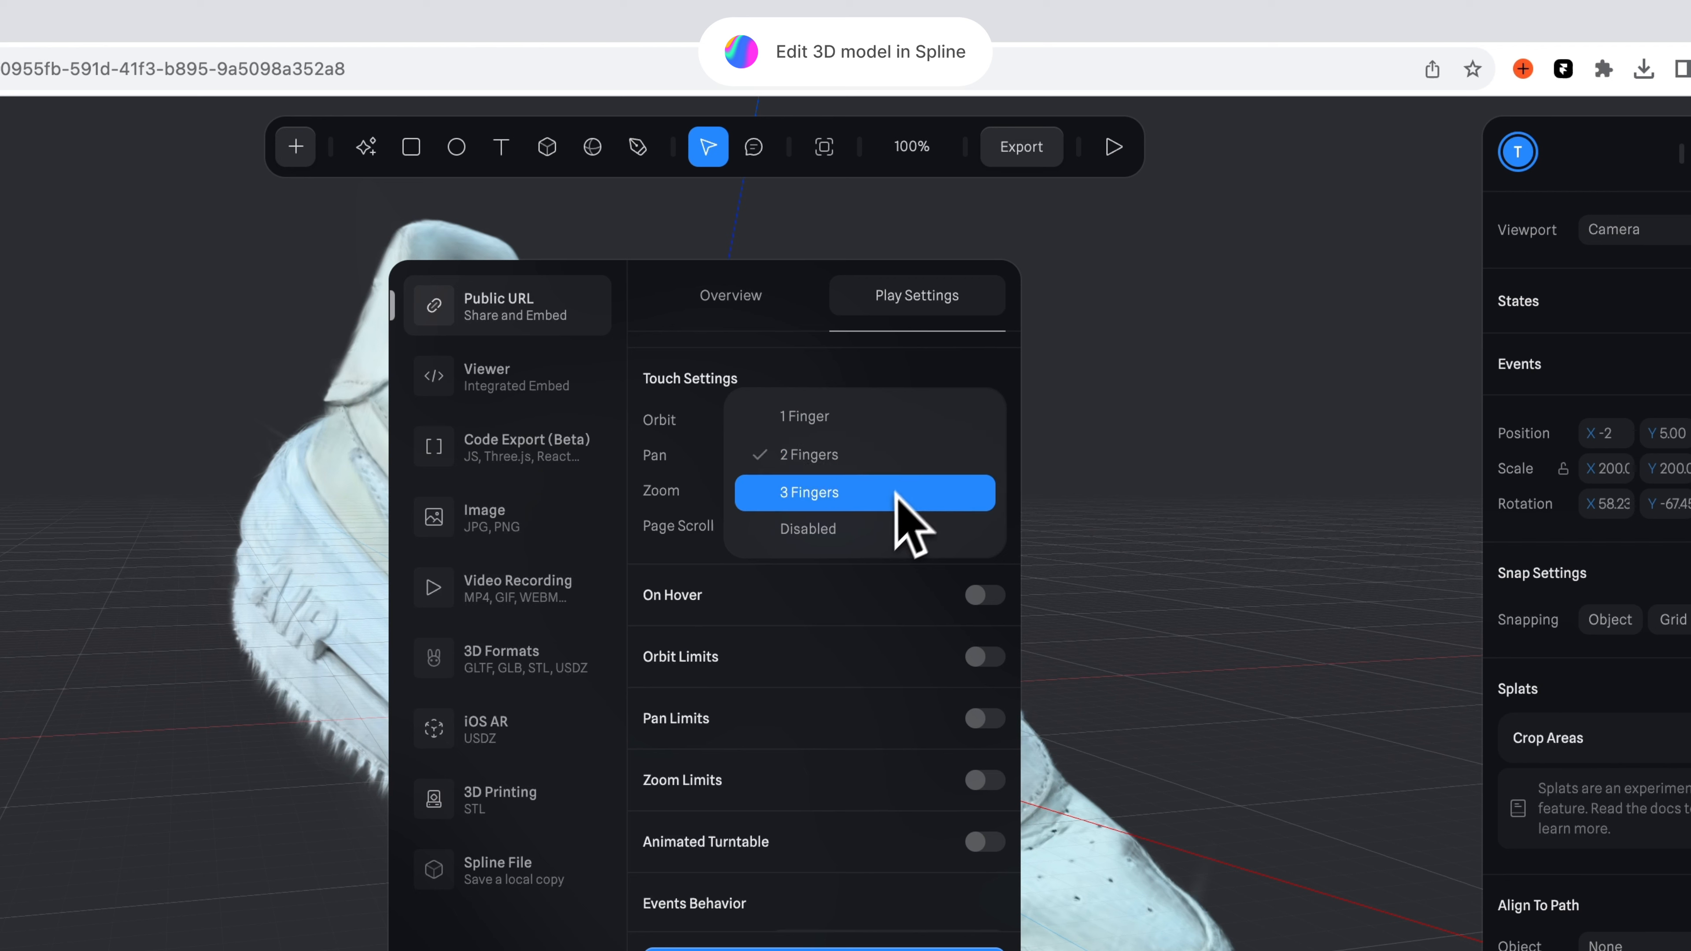
{"action": "left_click", "coordinate": [888, 528]}
{"action": "left_click", "coordinate": [932, 503]}
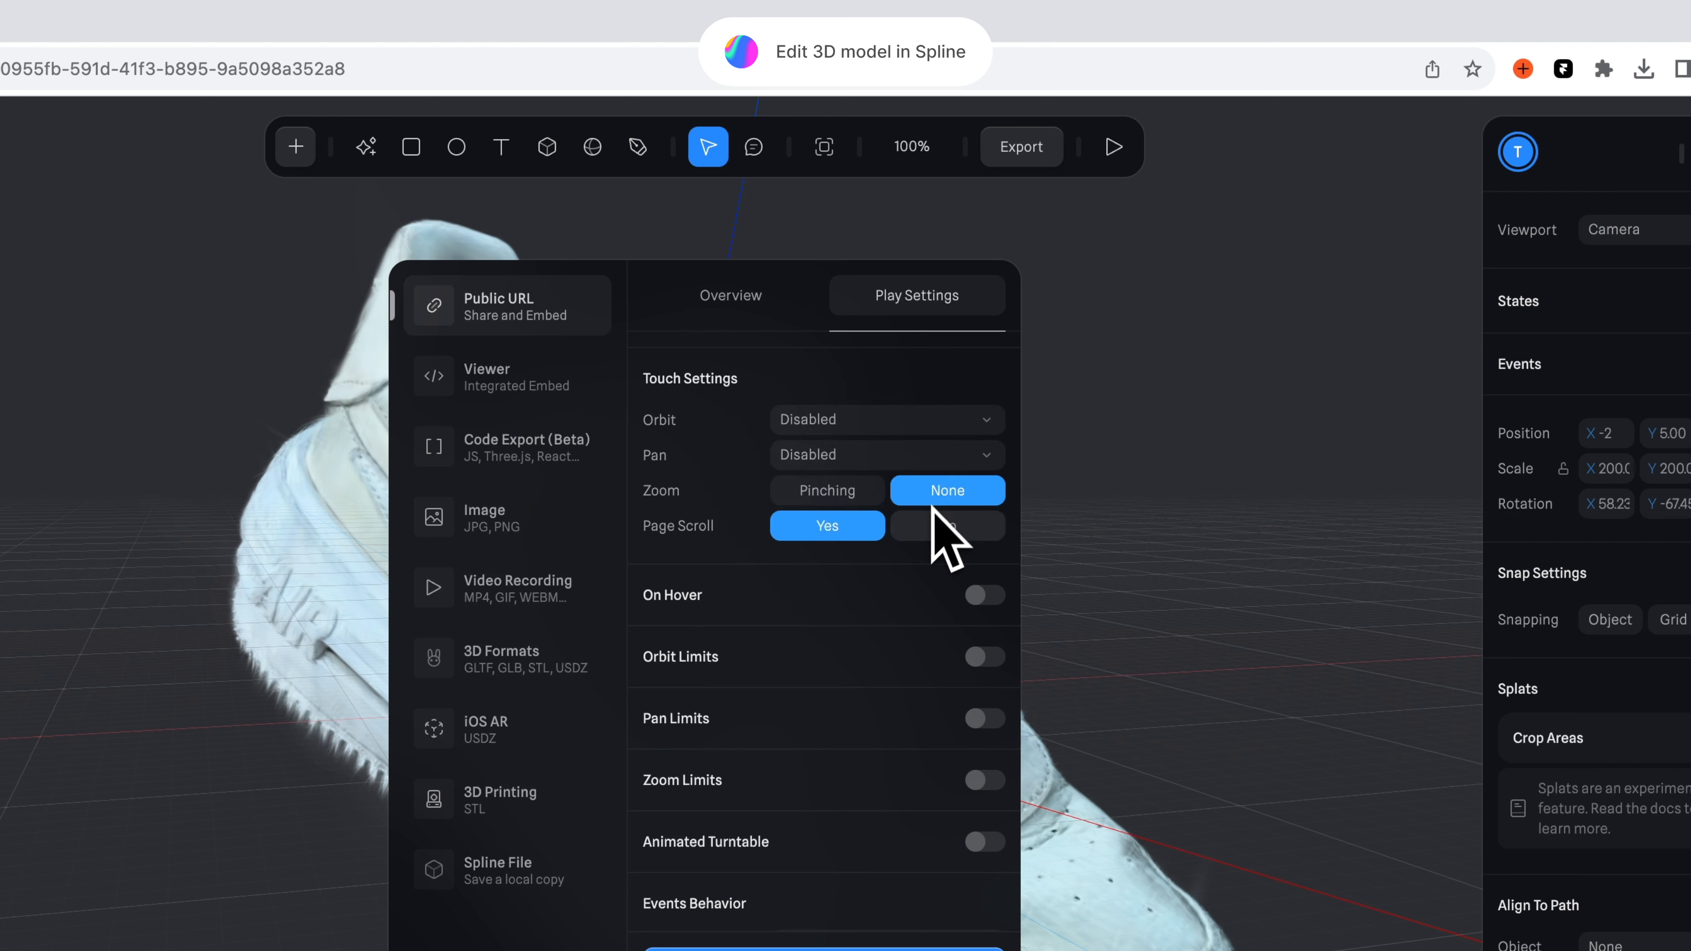
{"action": "left_click", "coordinate": [930, 528]}
Enable the On Hover option with Orbit Camera behavior, a sensitivity of 20 and a damping of 1.50.
{"action": "scroll", "coordinate": [905, 596], "scroll_direction": "down", "scroll_amount": 2}
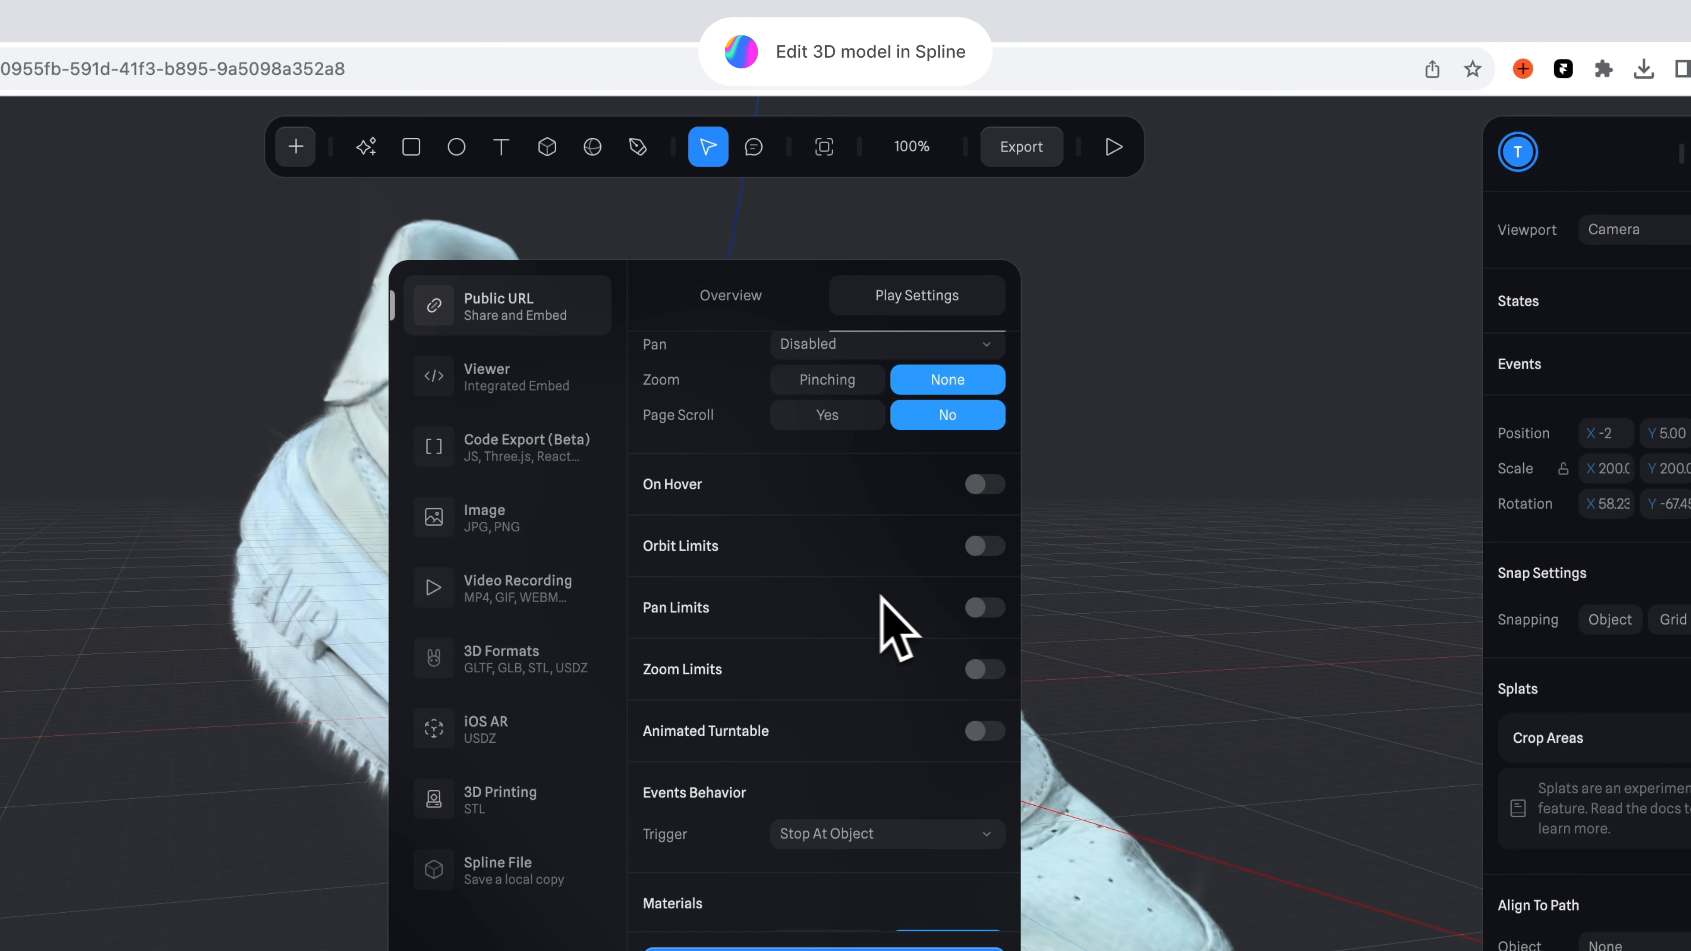
{"action": "left_click", "coordinate": [985, 485]}
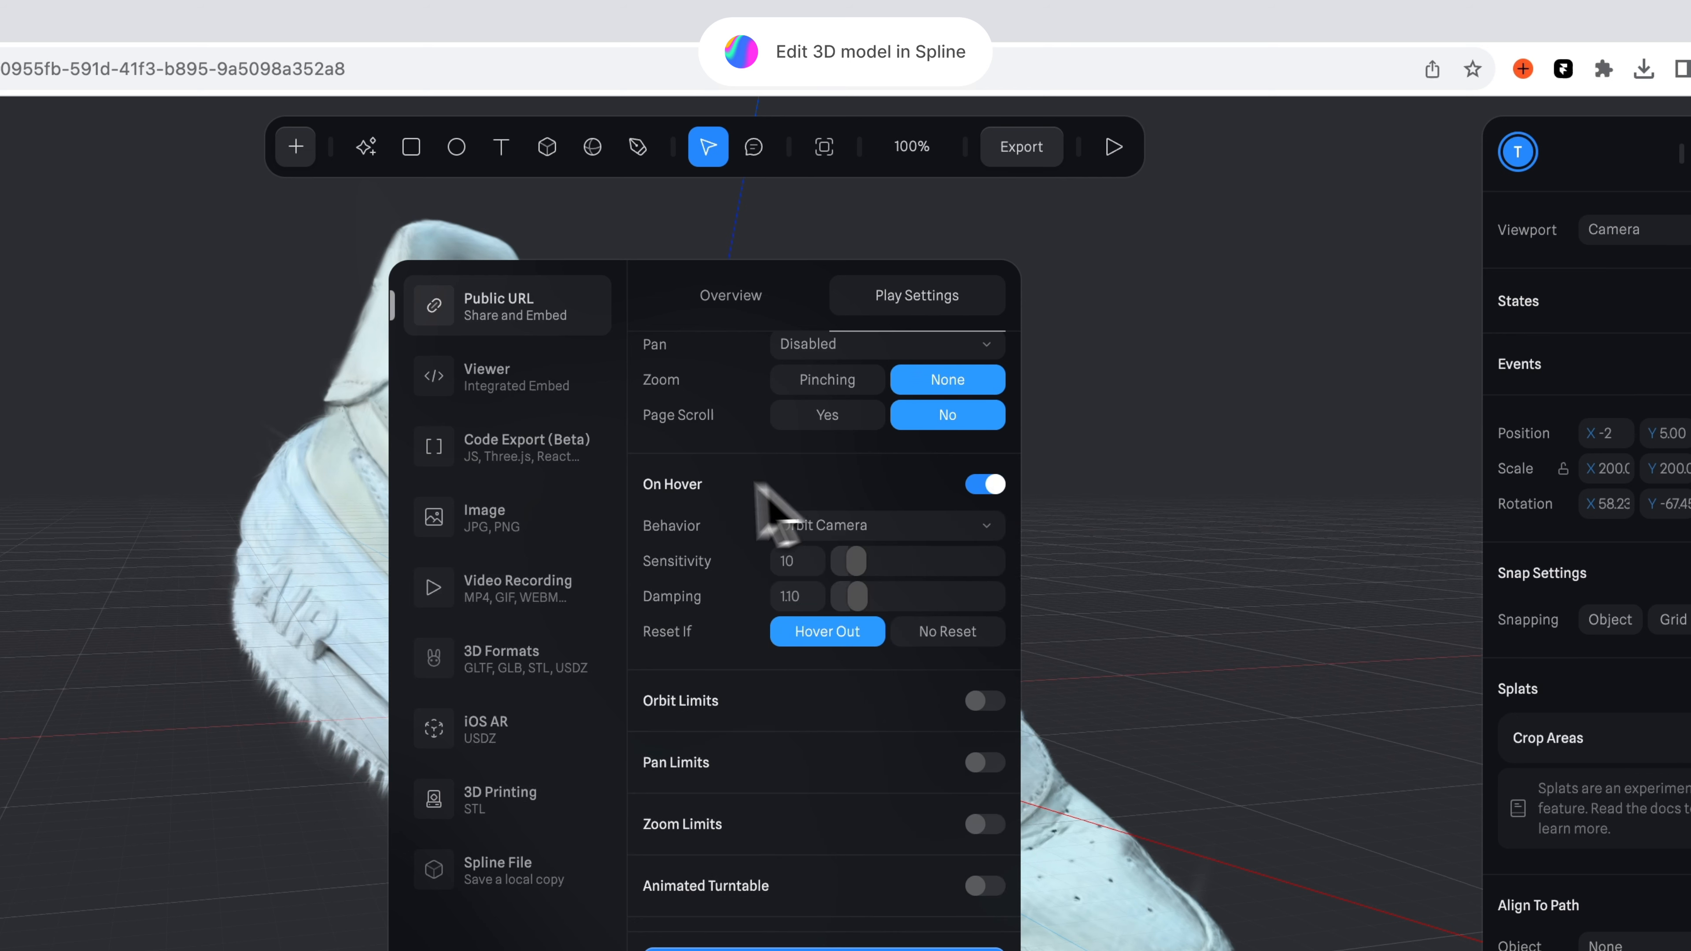
{"action": "left_click", "coordinate": [868, 525]}
{"action": "left_click", "coordinate": [857, 516]}
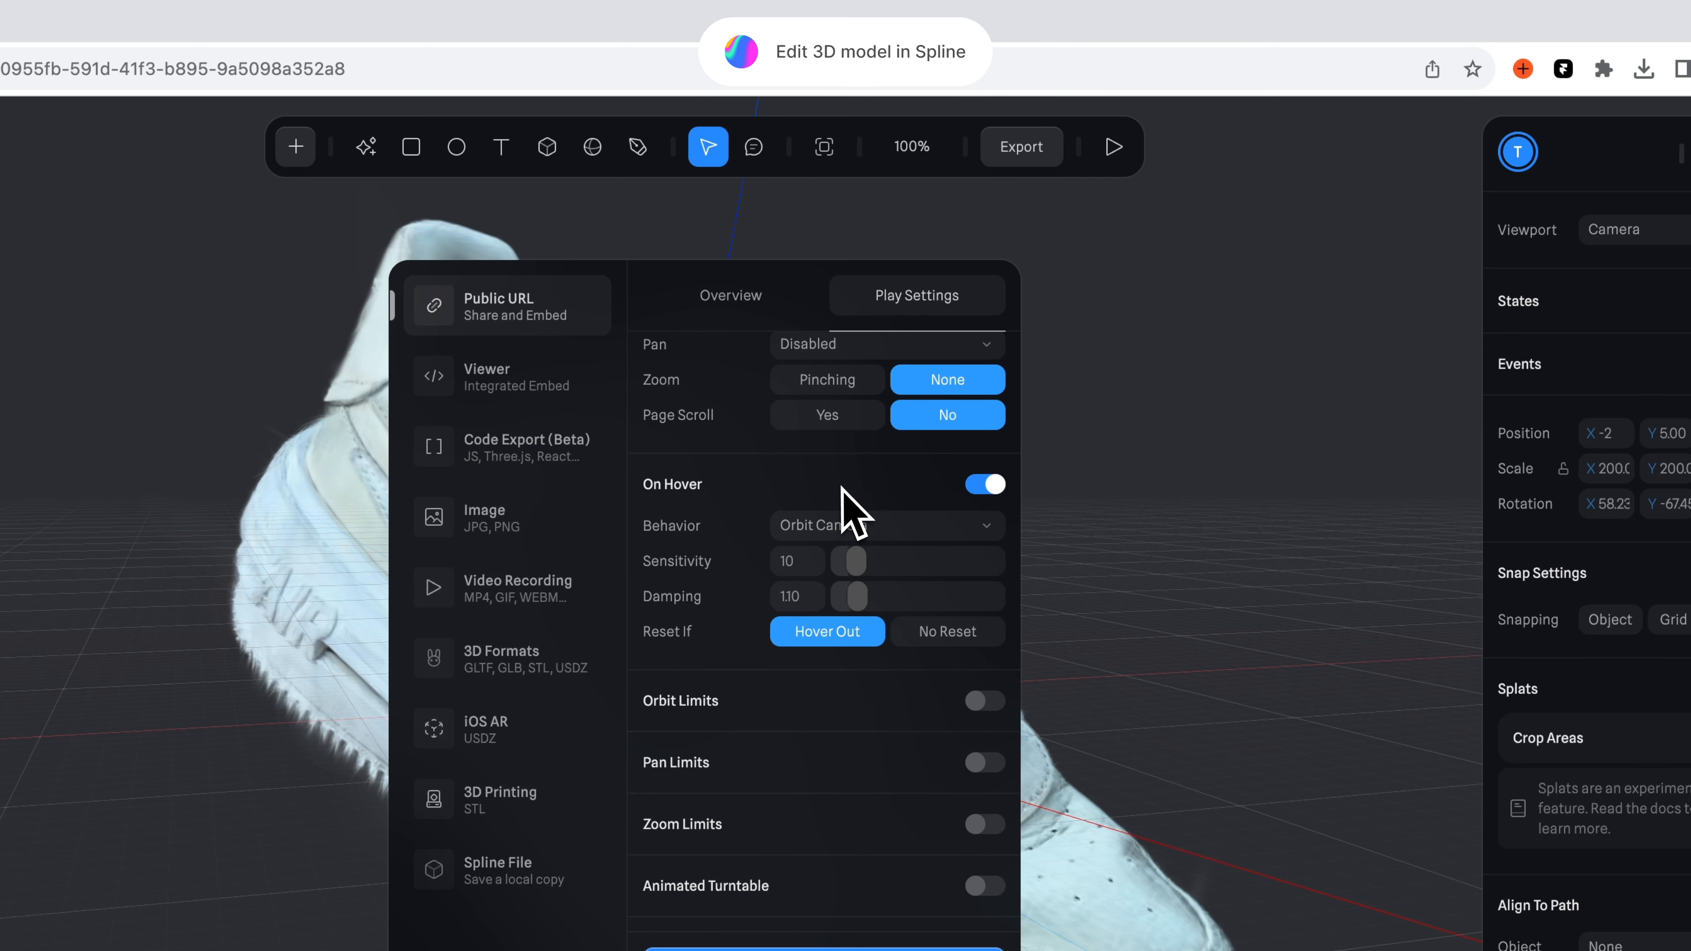
{"action": "left_click", "coordinate": [813, 599]}
{"action": "type", "text": "1"}
{"action": "left_click", "coordinate": [796, 562]}
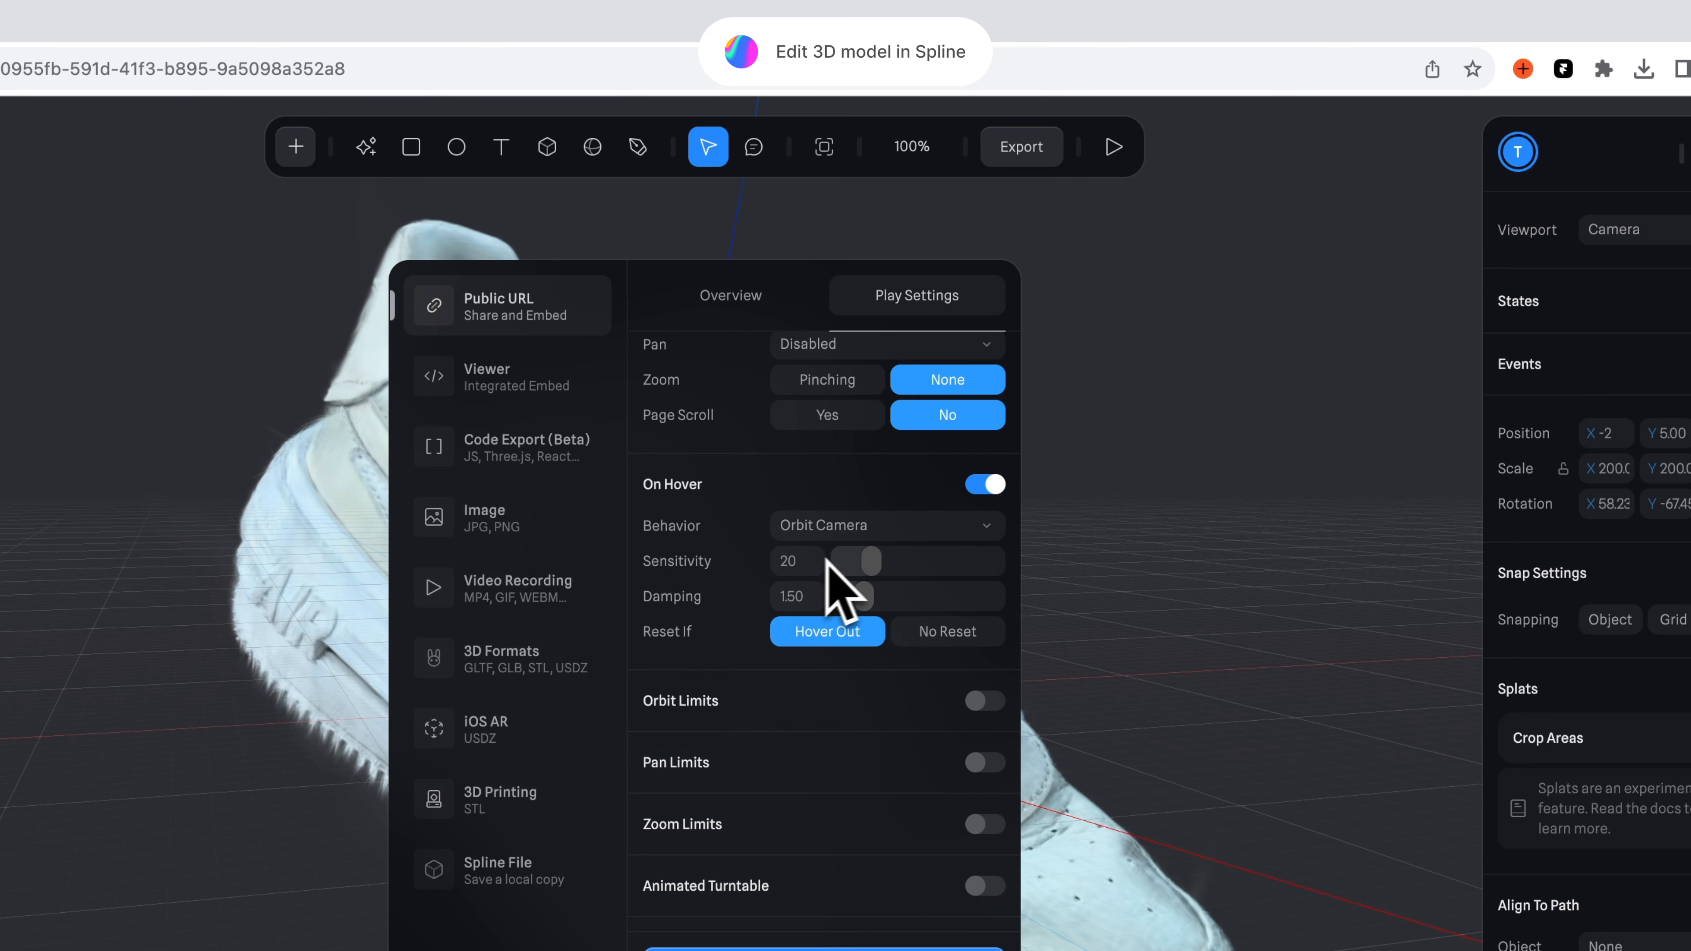
Preview how the camera orbits the shoe on hover and exit the preview.
{"action": "left_click", "coordinate": [1091, 496]}
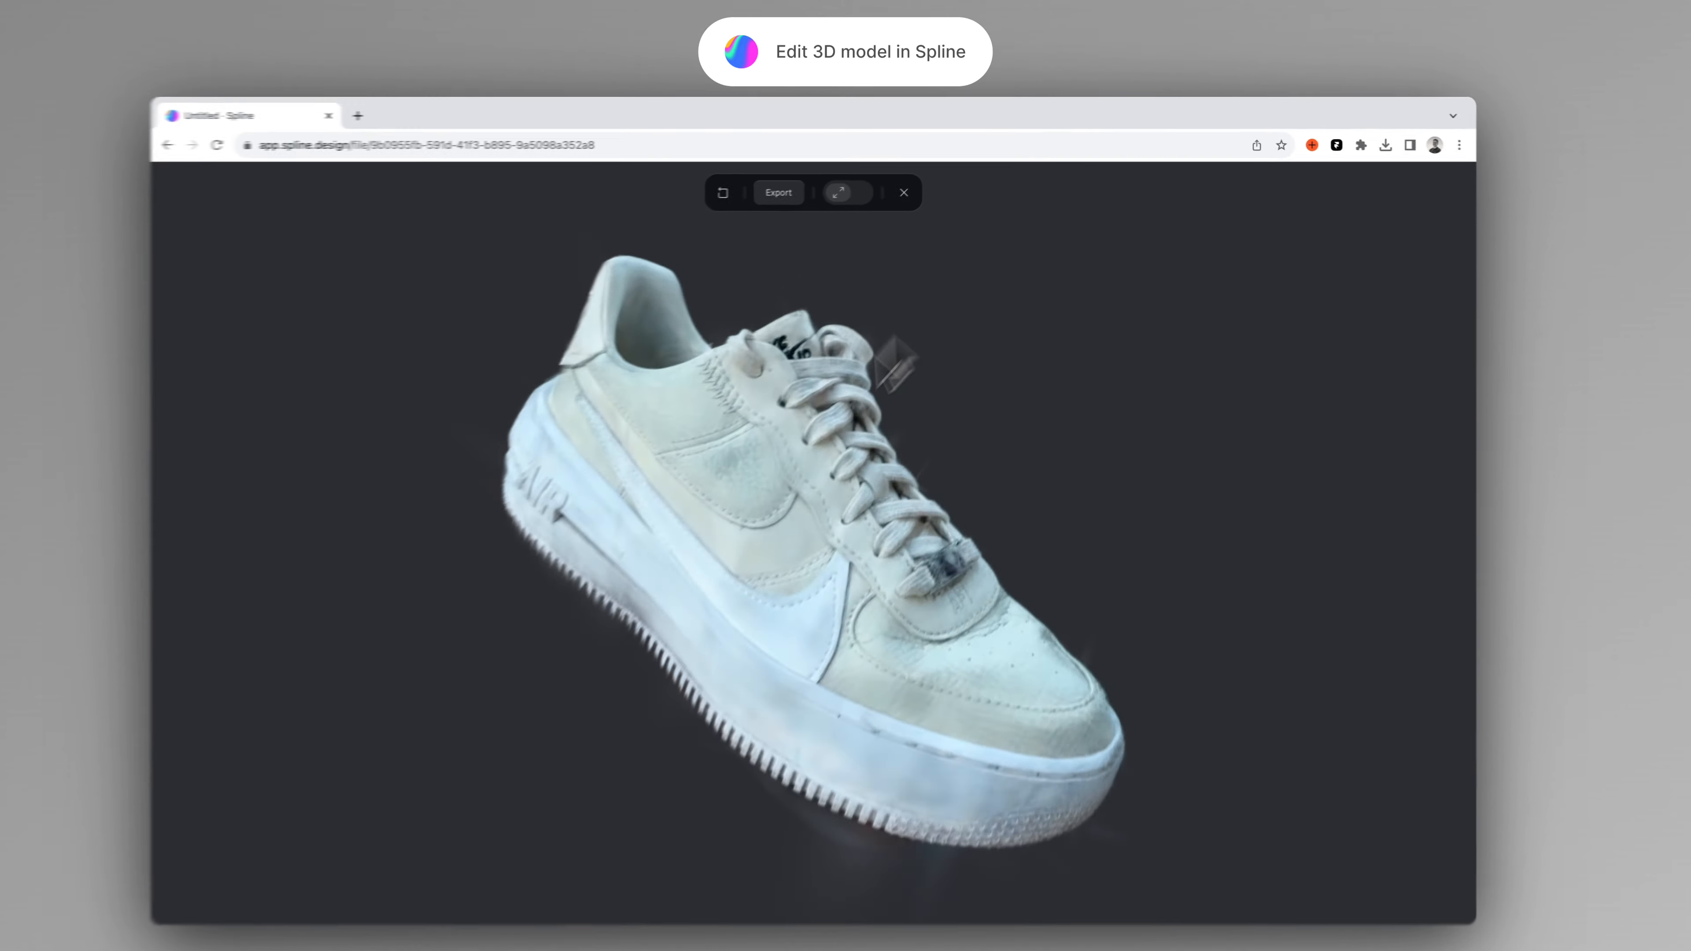
{"action": "left_click_drag", "start_coordinate": [894, 347], "coordinate": [961, 193]}
{"action": "left_click", "coordinate": [927, 186]}
Set the play settings' cursor to Default and the On Hover sensitivity to 10 and damping to 1, then check the result in the preview.
{"action": "left_click", "coordinate": [1021, 186]}
{"action": "left_click", "coordinate": [963, 268]}
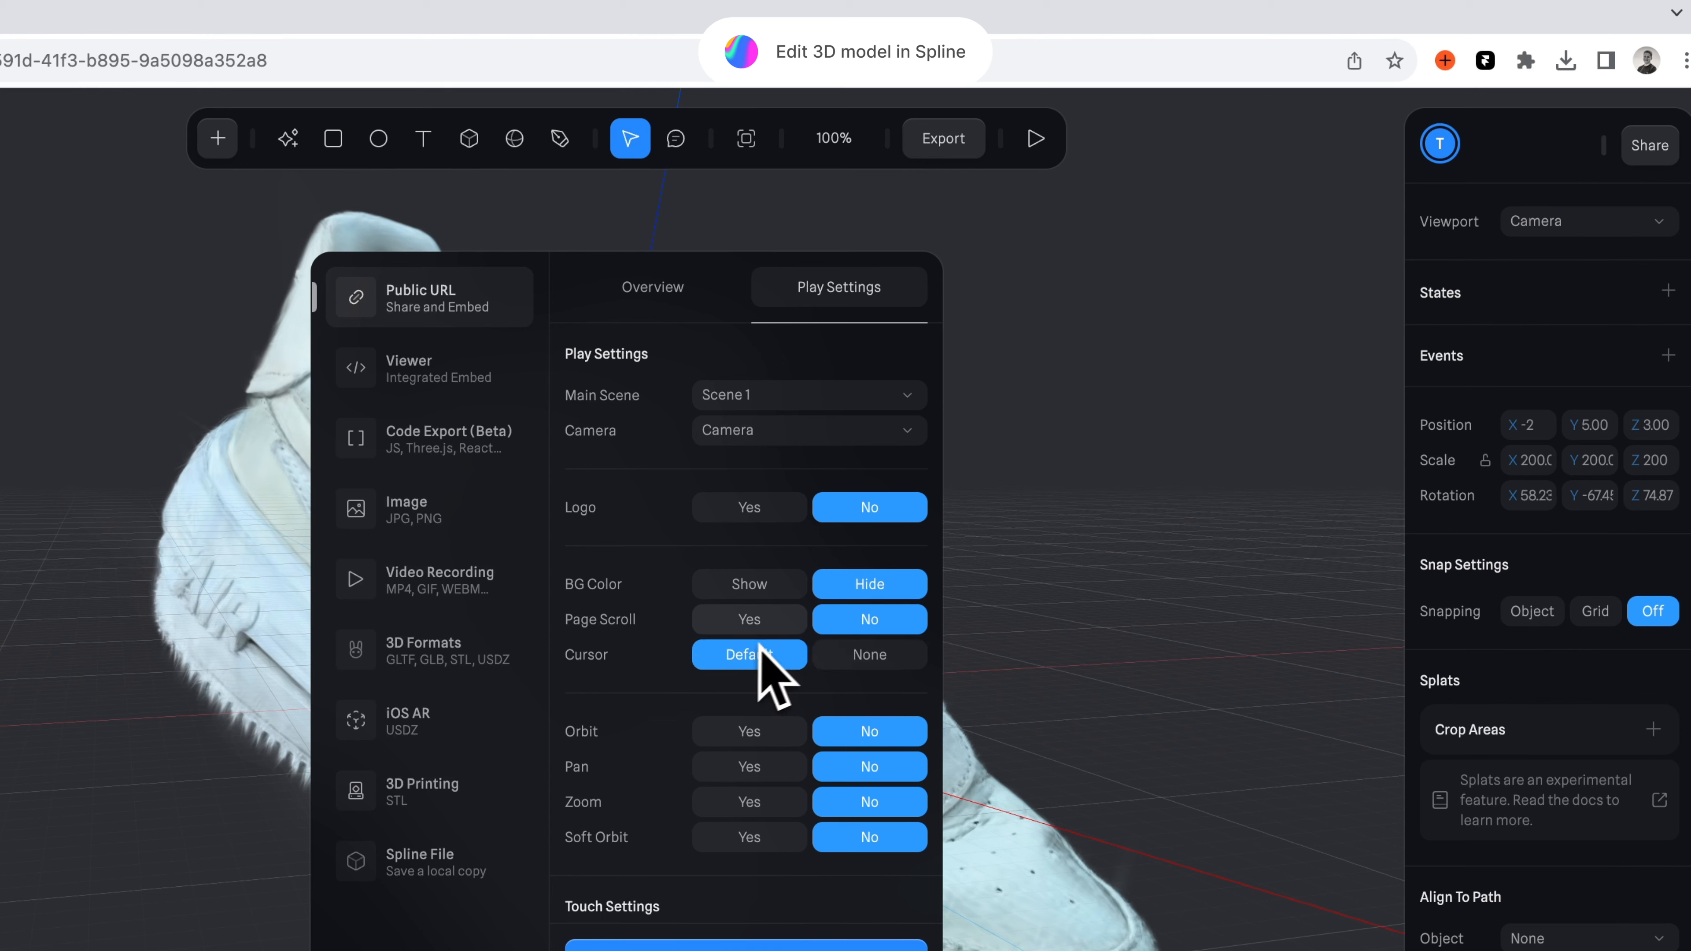
{"action": "scroll", "coordinate": [759, 649], "scroll_direction": "down", "scroll_amount": 15}
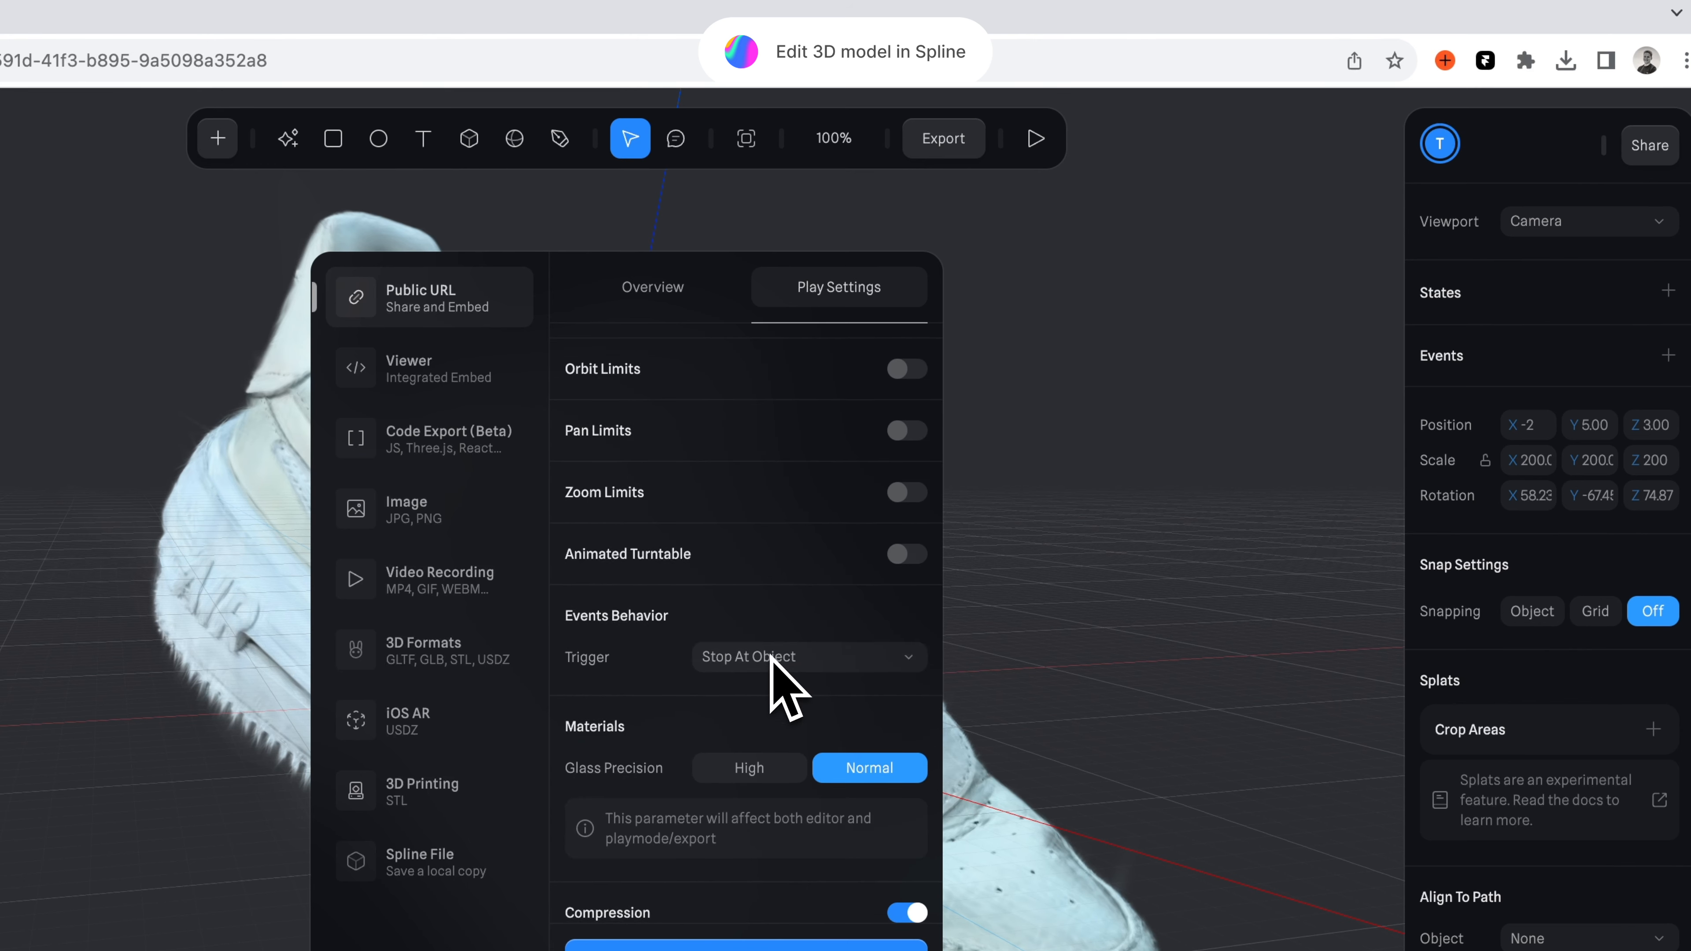
{"action": "scroll", "coordinate": [788, 663], "scroll_direction": "up", "scroll_amount": 10}
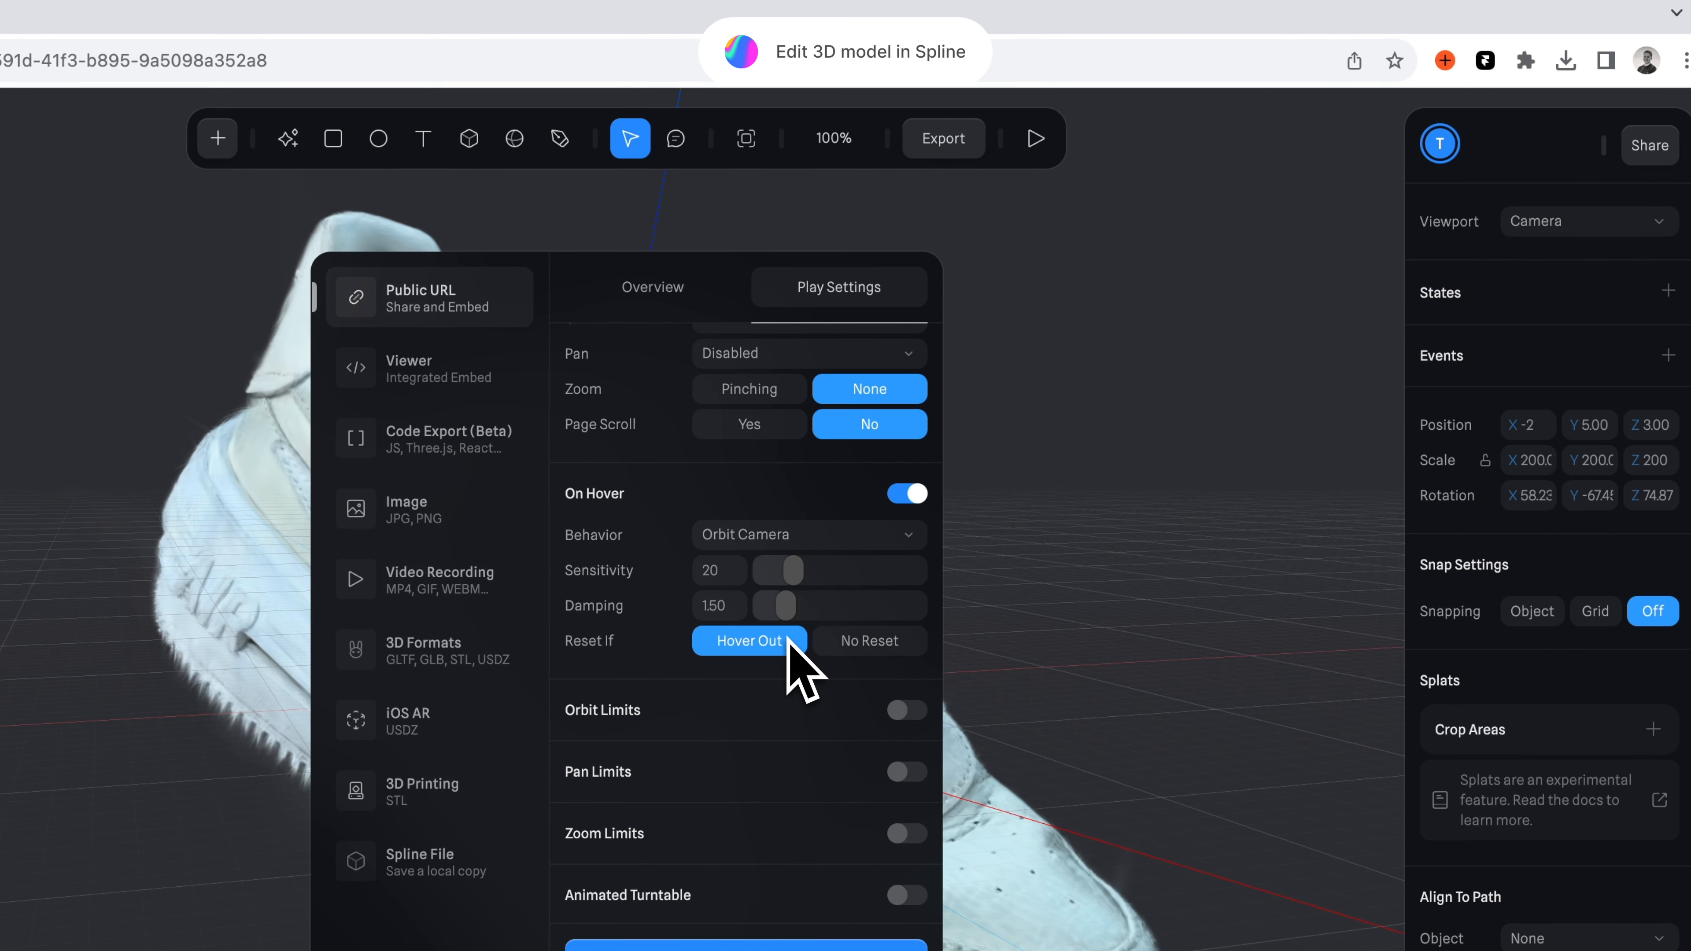
{"action": "left_click", "coordinate": [720, 611]}
{"action": "type", "text": "10"}
{"action": "left_click", "coordinate": [722, 642]}
{"action": "type", "text": "1"}
{"action": "left_click", "coordinate": [1208, 566]}
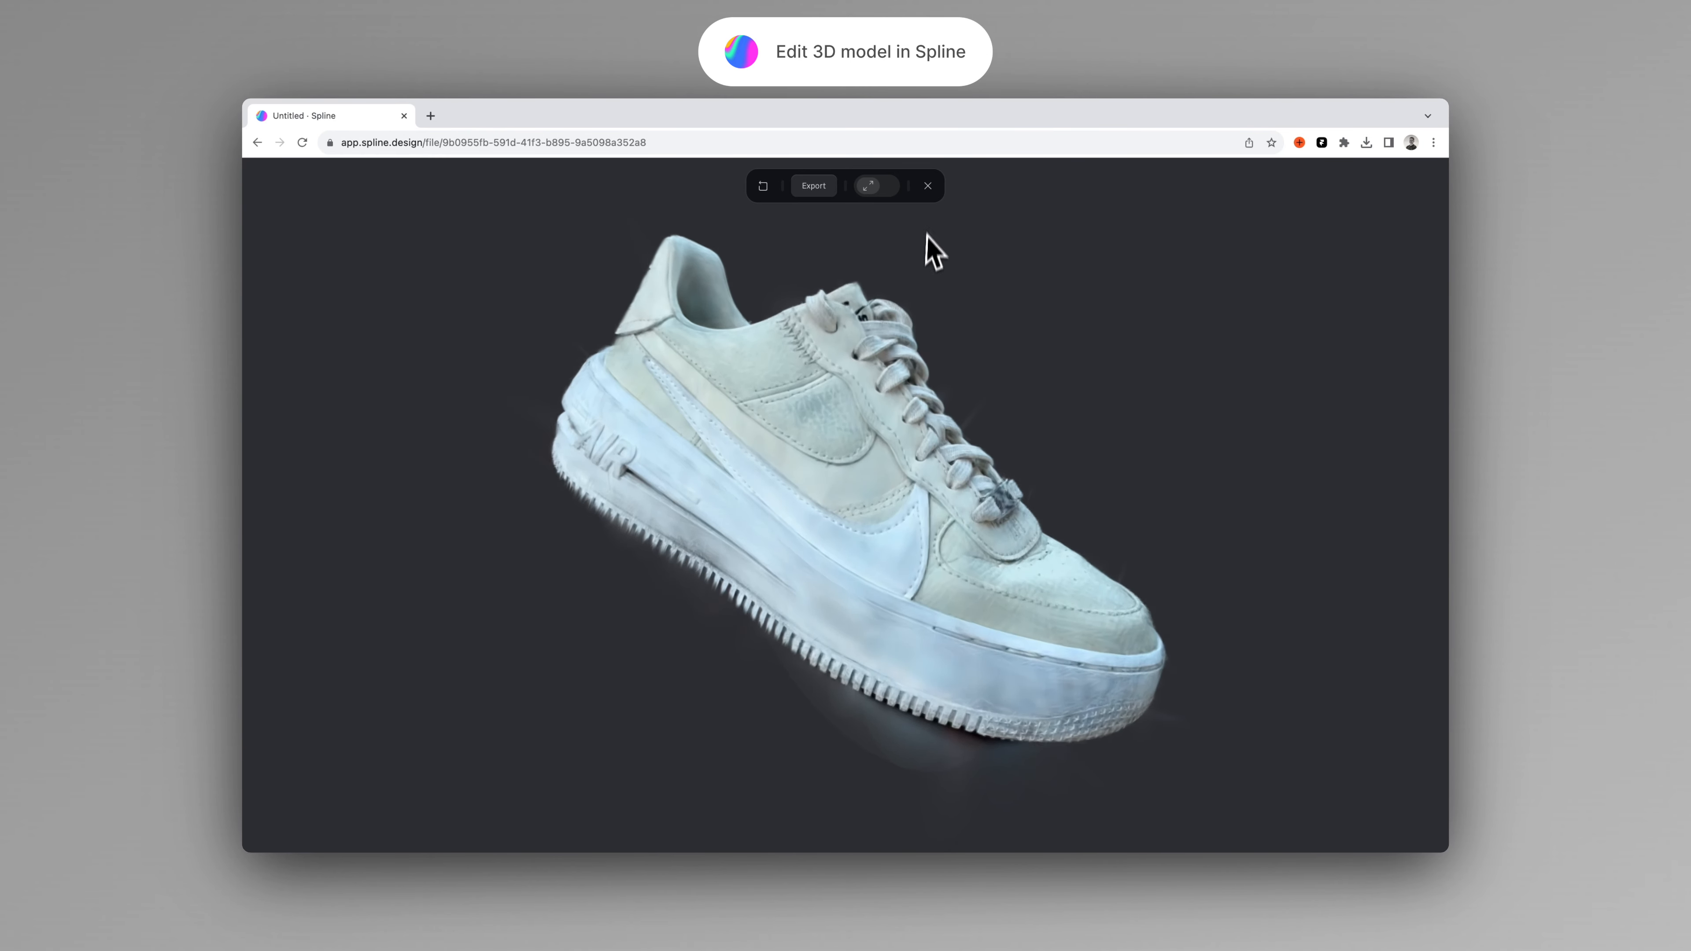
{"action": "left_click", "coordinate": [927, 186]}
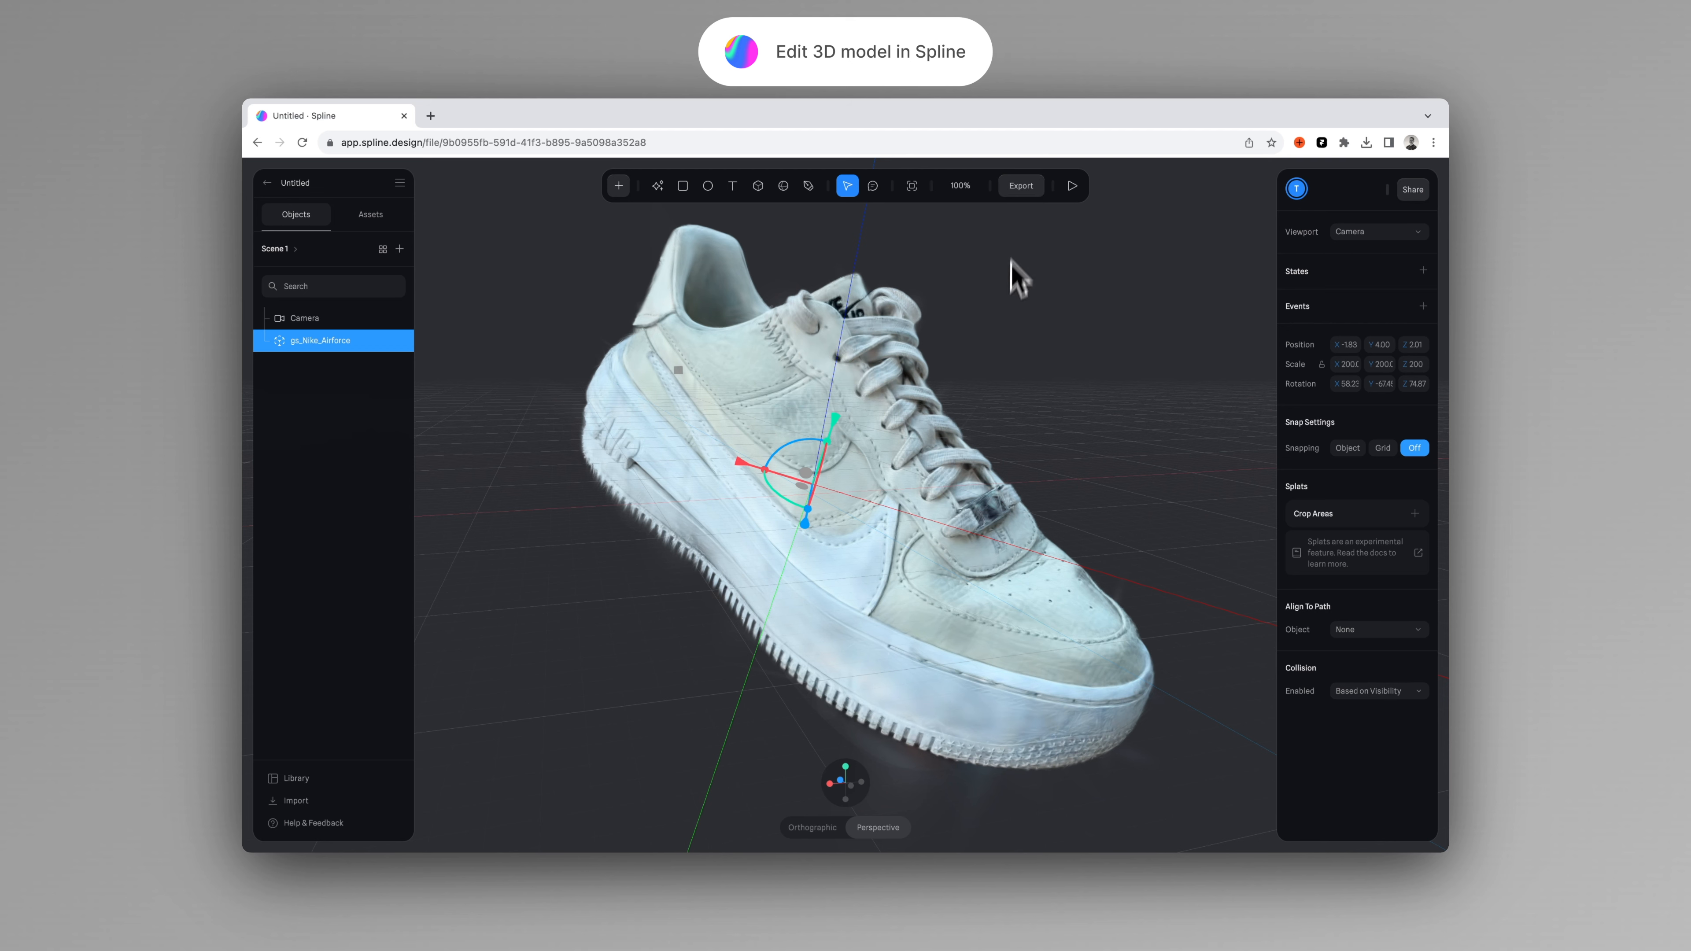
Update the scene's public URL, then run the export performance test and close its report.
{"action": "left_click", "coordinate": [1019, 187]}
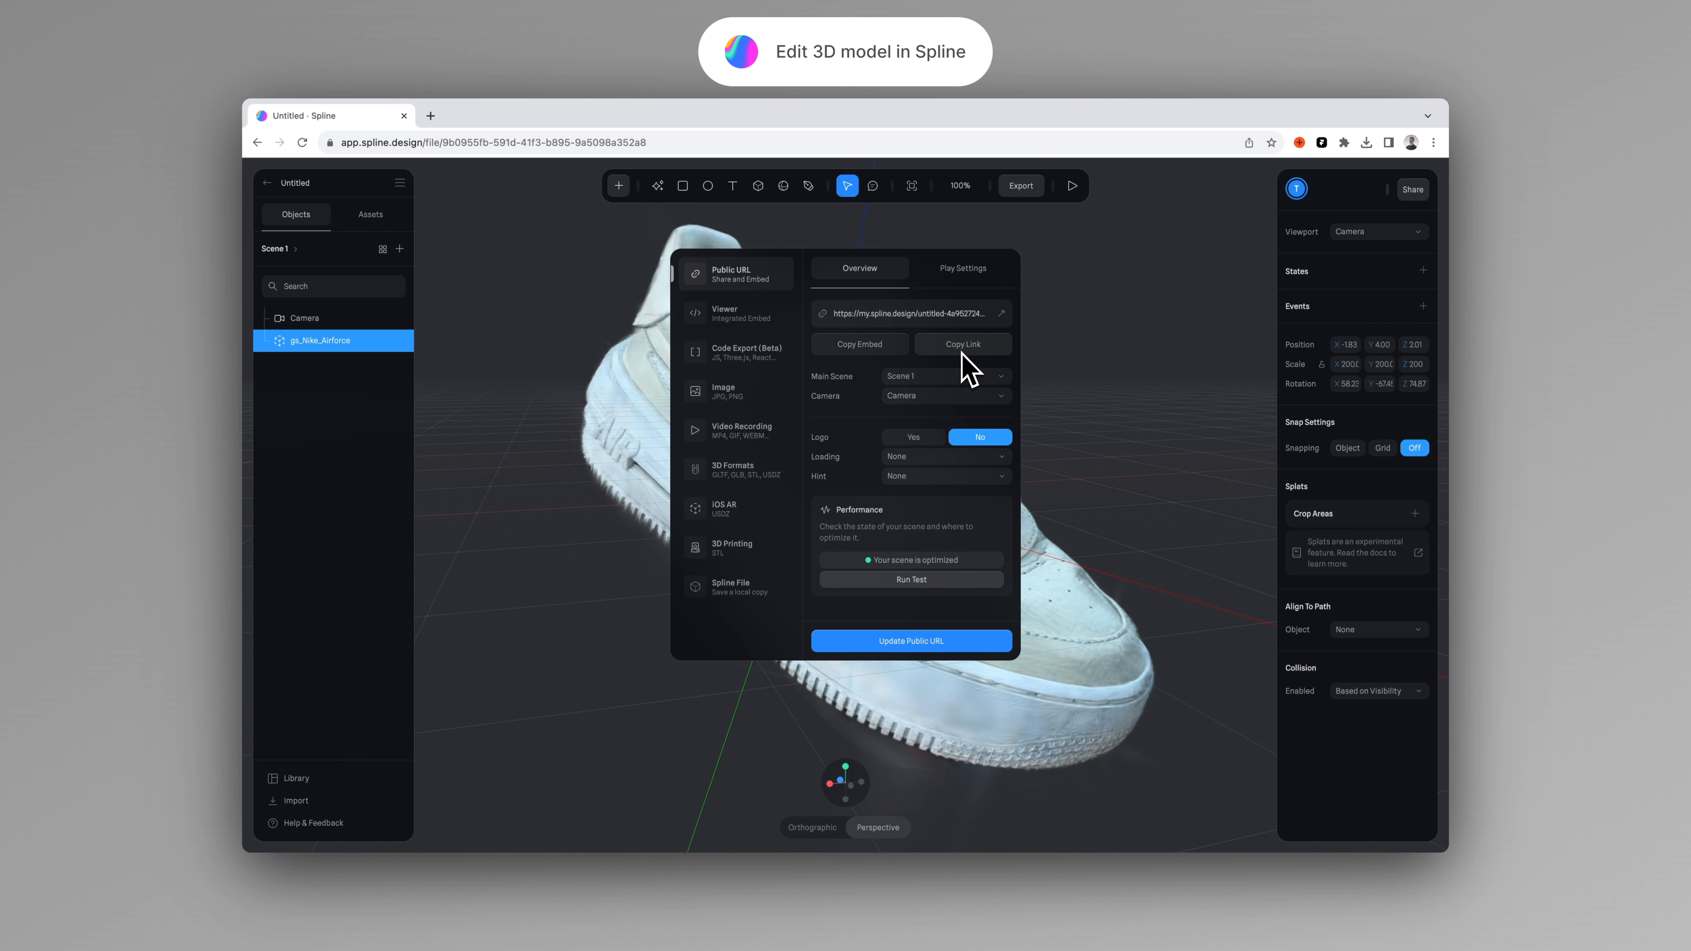
{"action": "left_click", "coordinate": [931, 644]}
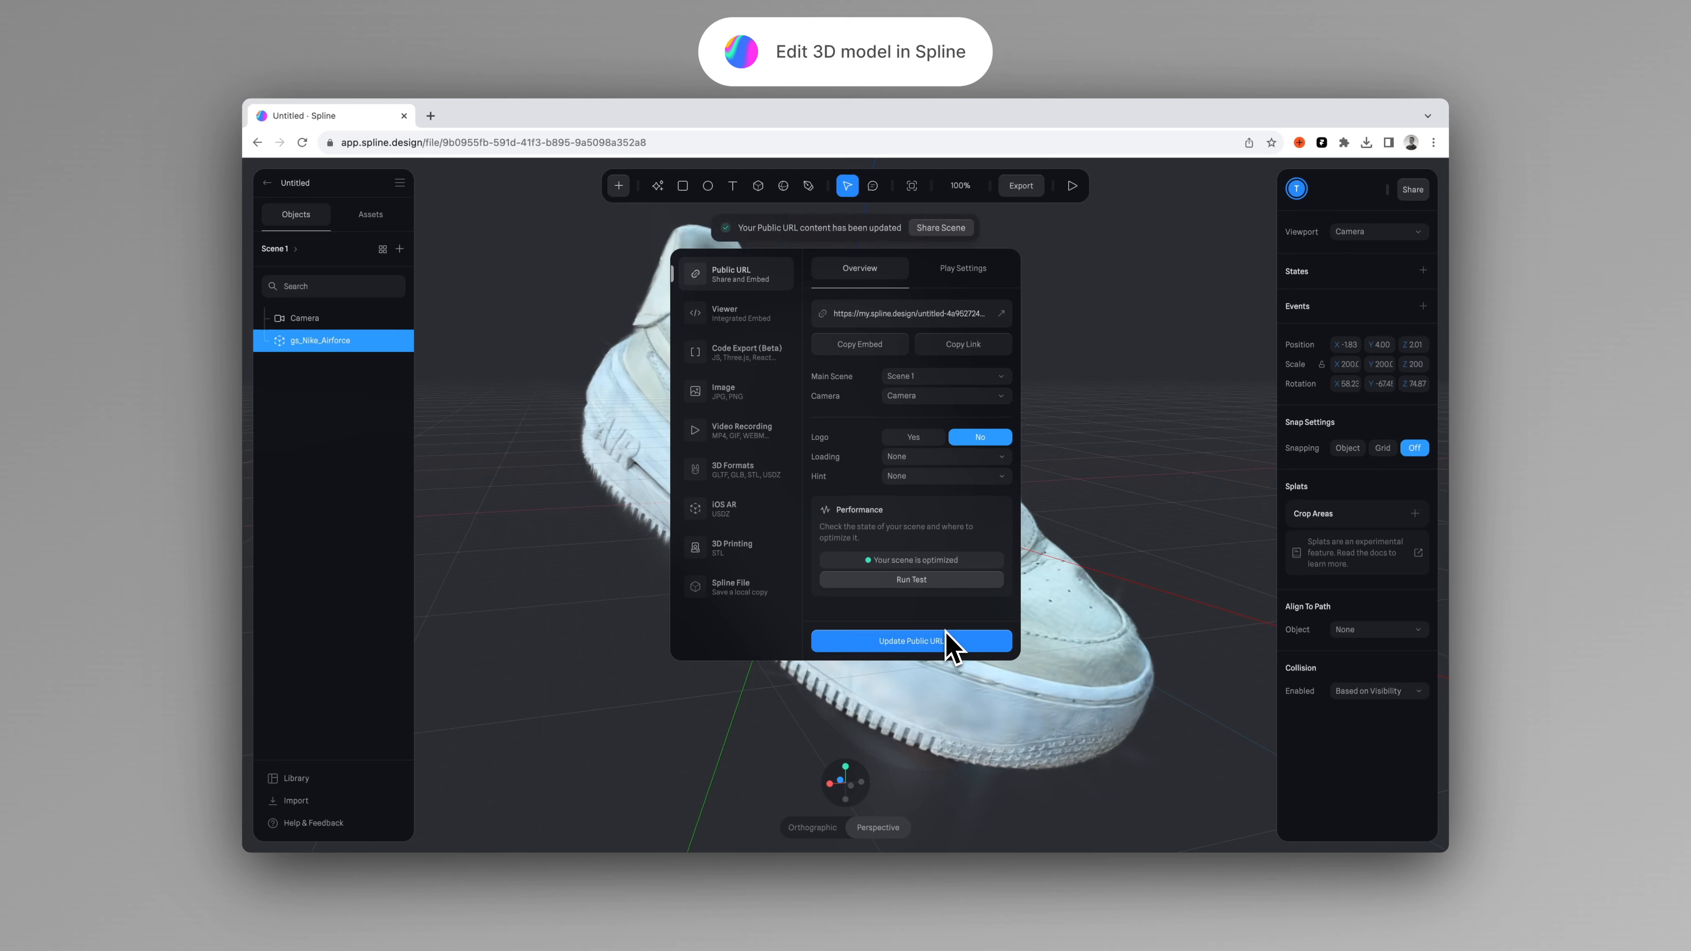
{"action": "left_click", "coordinate": [953, 580]}
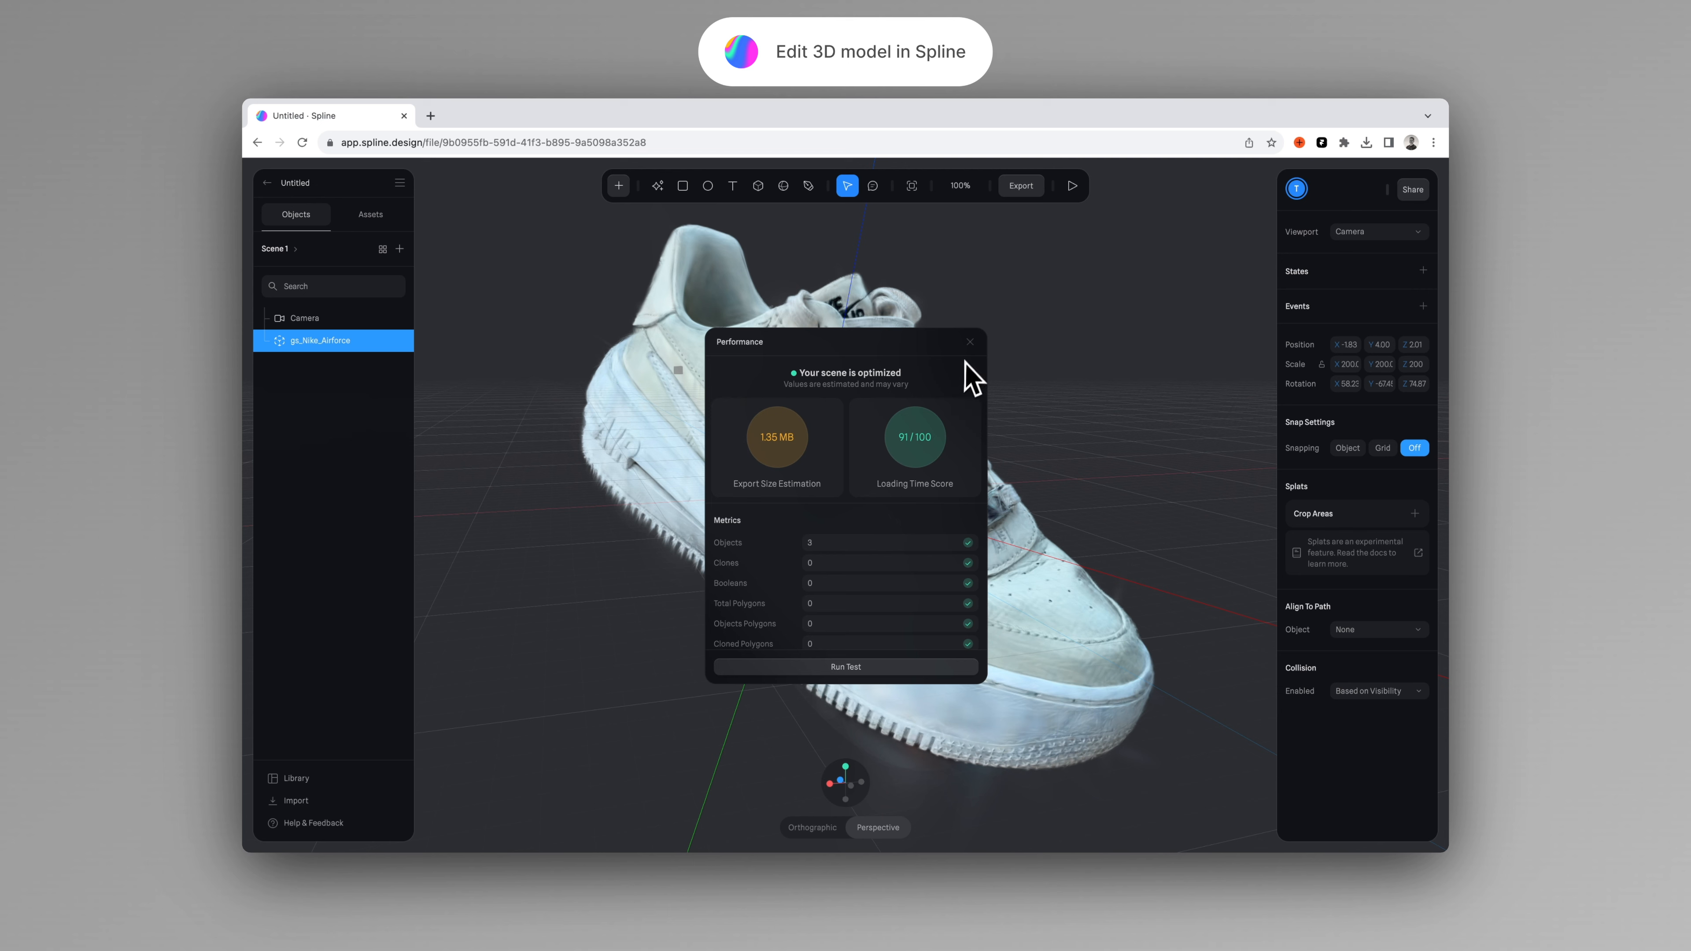
{"action": "left_click", "coordinate": [969, 342]}
Copy the scene's public URL link from the export options.
{"action": "left_click", "coordinate": [1023, 188]}
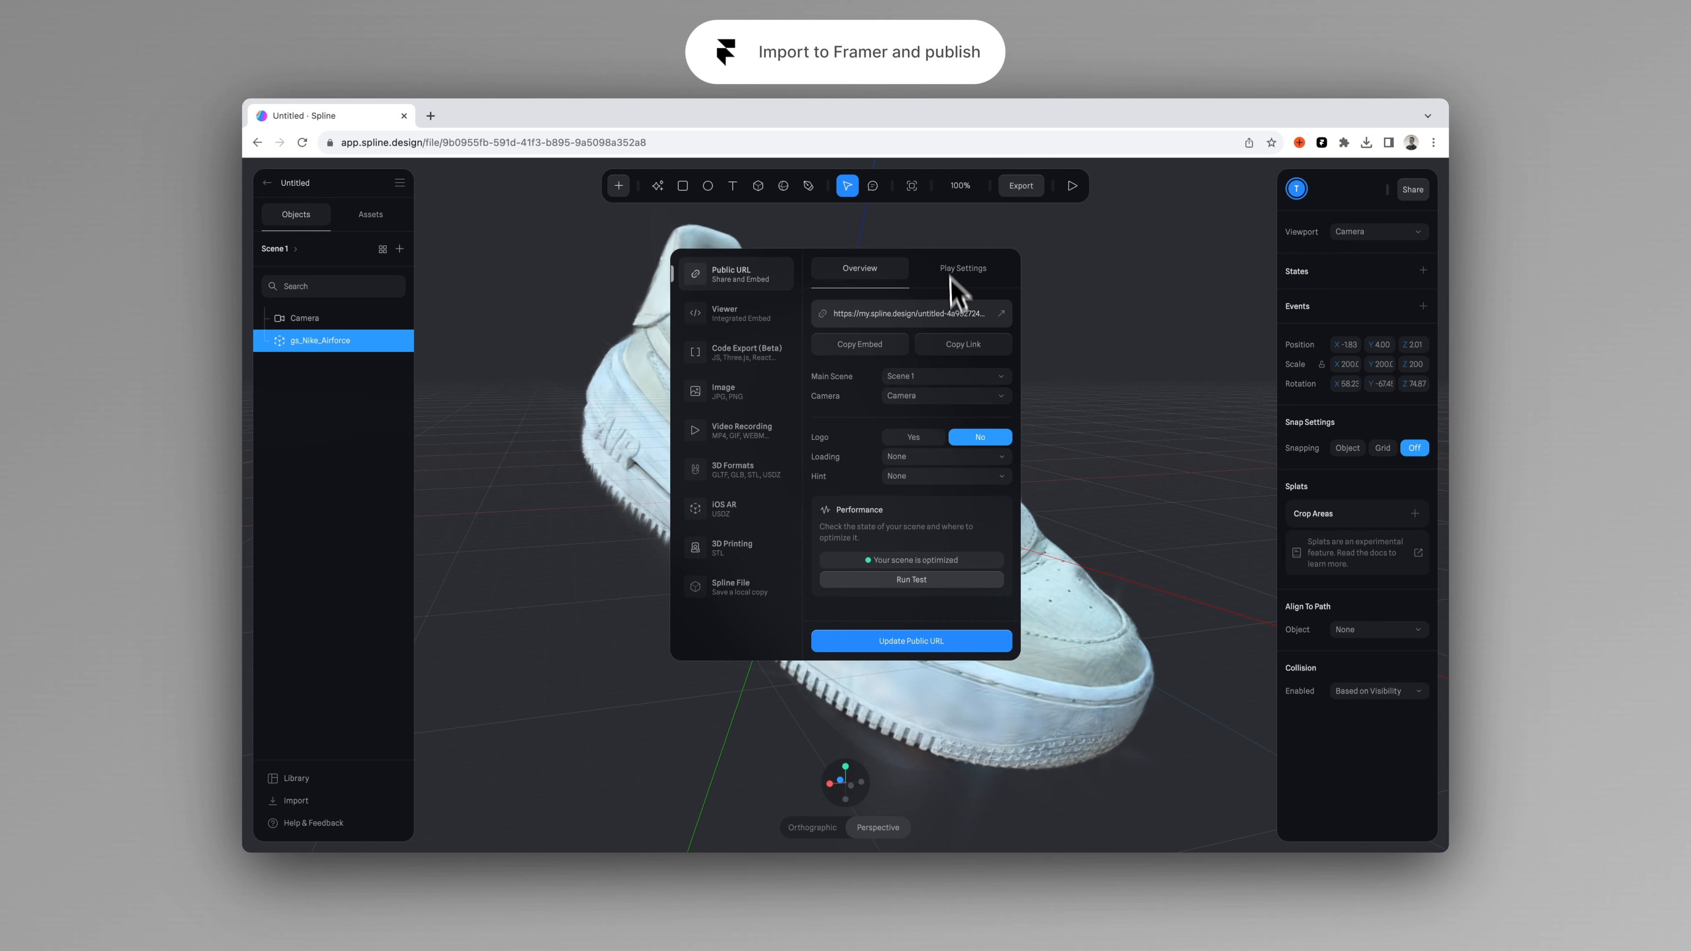
{"action": "left_click", "coordinate": [964, 347]}
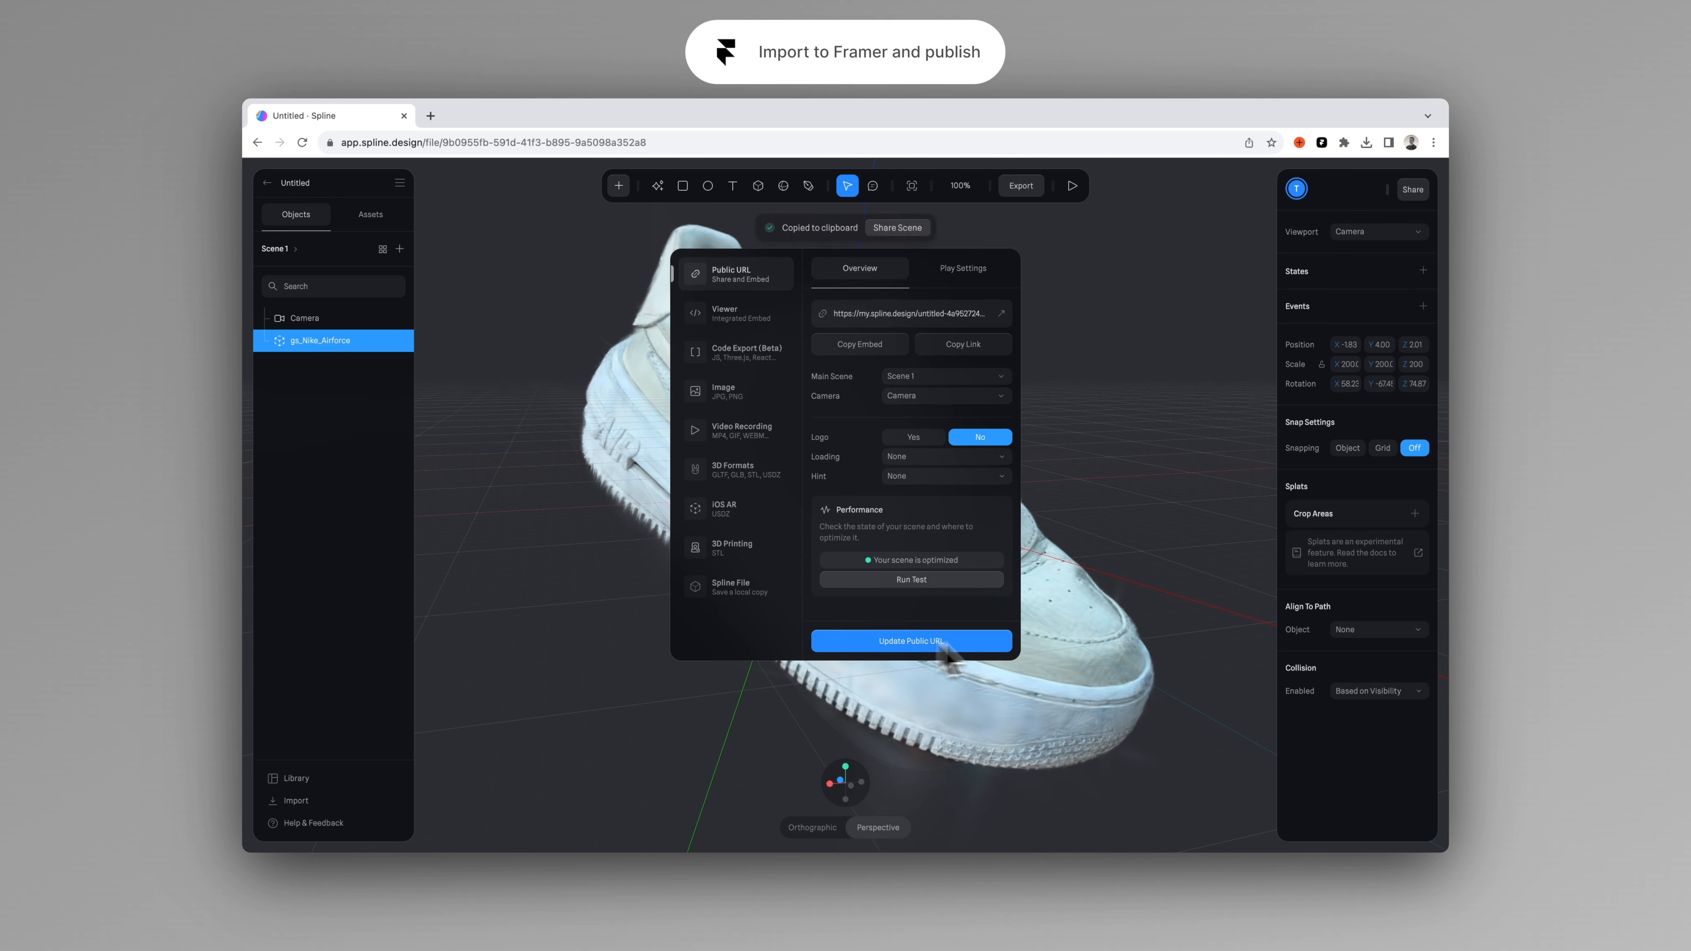